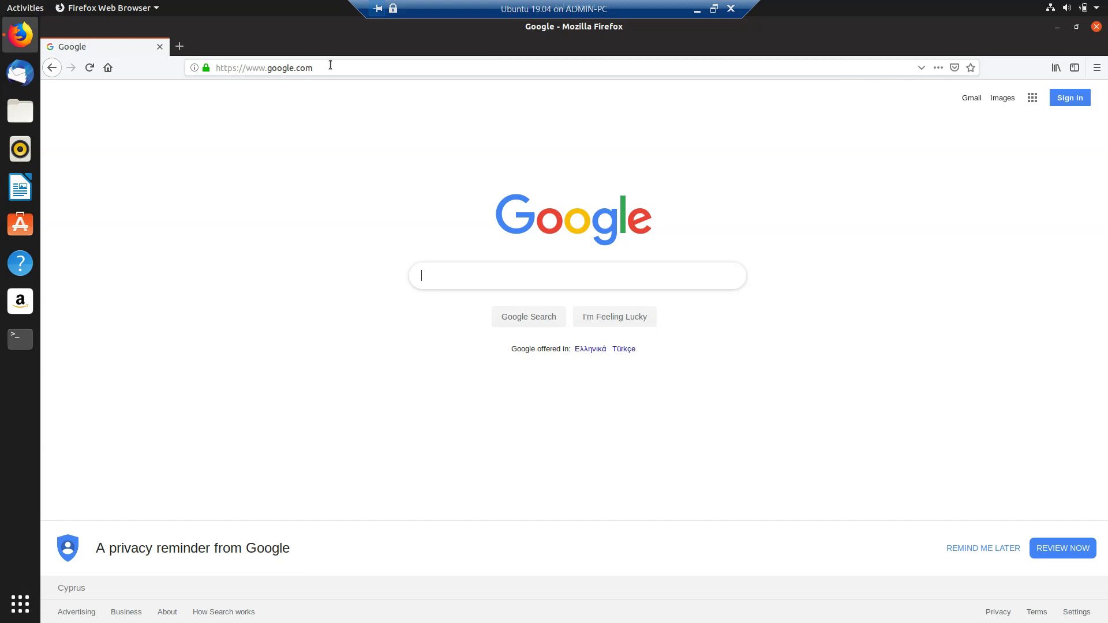
Step: Search Google for "install sql server on ubuntu linux"
click(330, 65)
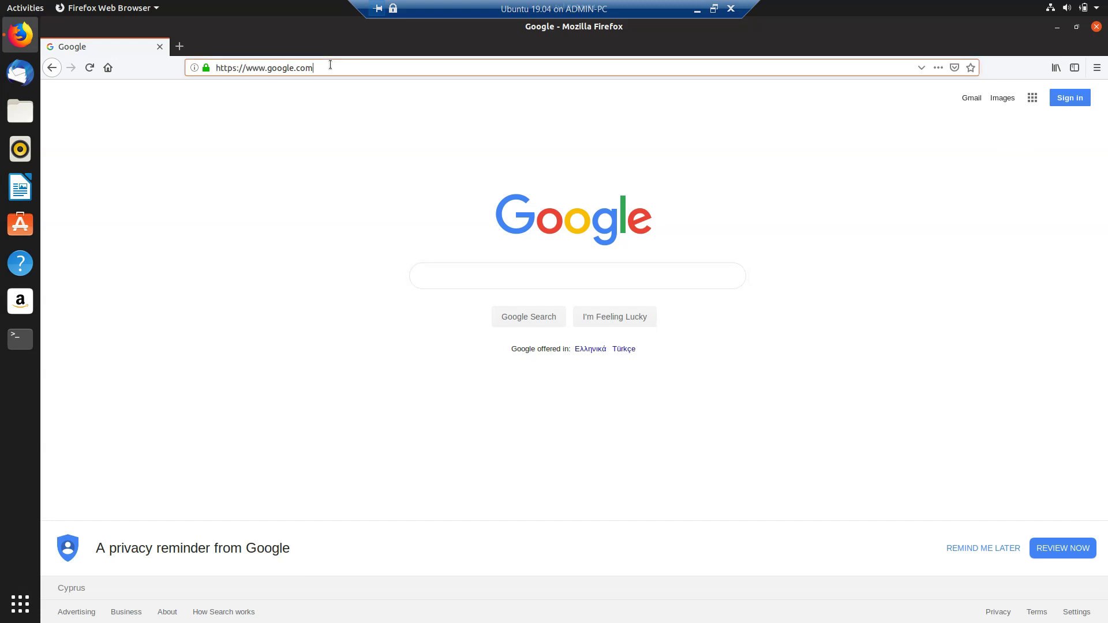
click(494, 277)
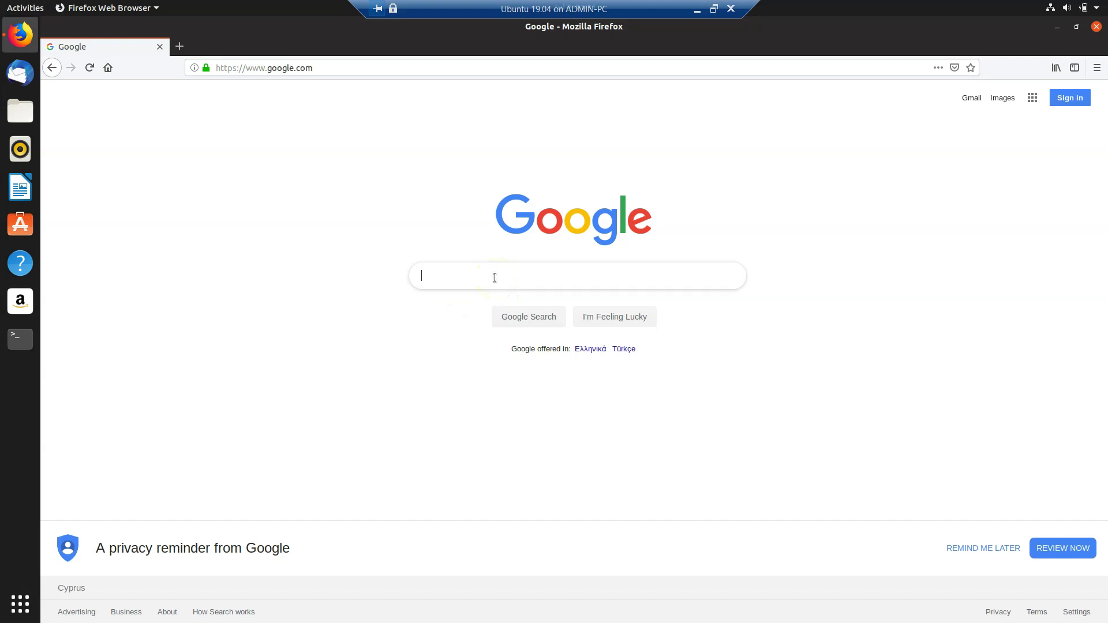
text(install s)
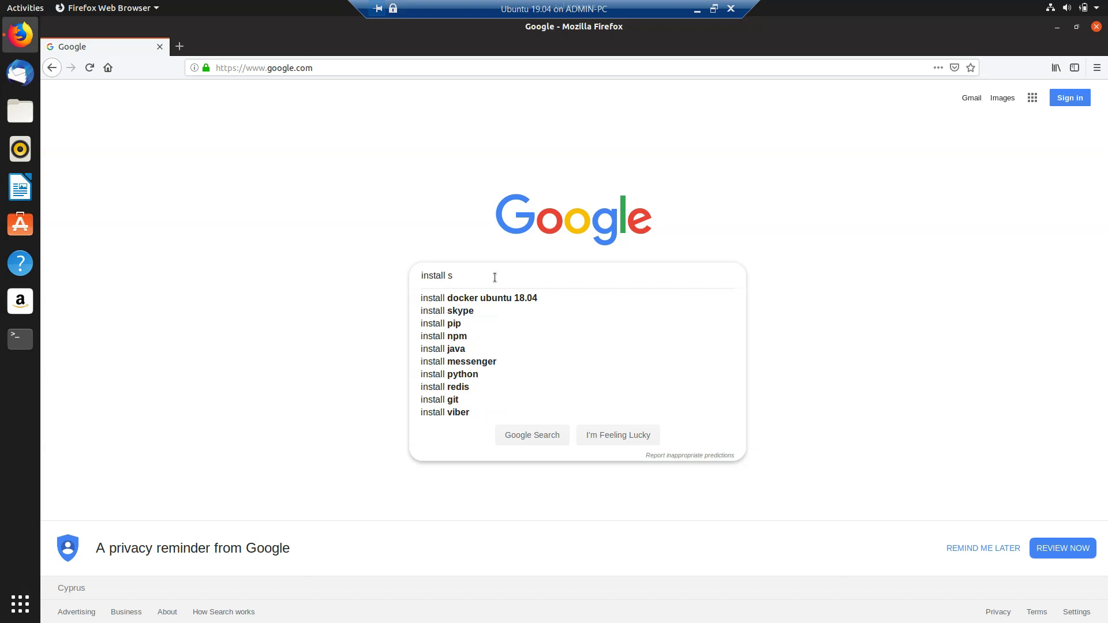
text(ql server on)
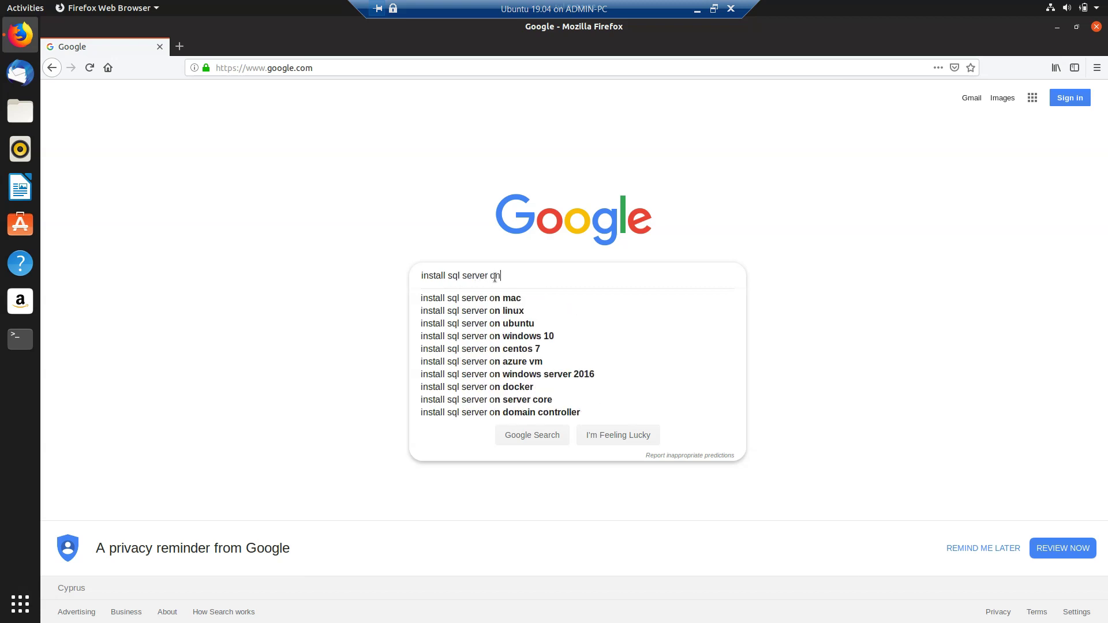
text( ubuntu li)
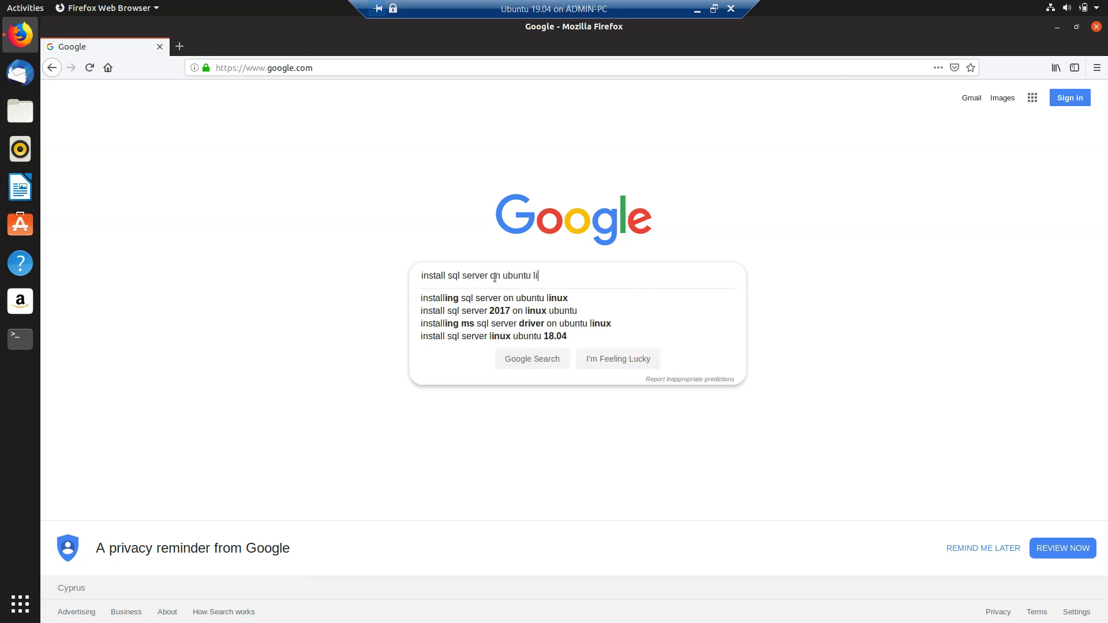
text(nux)
key(Return)
Step: Open the Microsoft Docs result about getting started with SQL Server on Ubuntu
scroll(505, 259, down, 5)
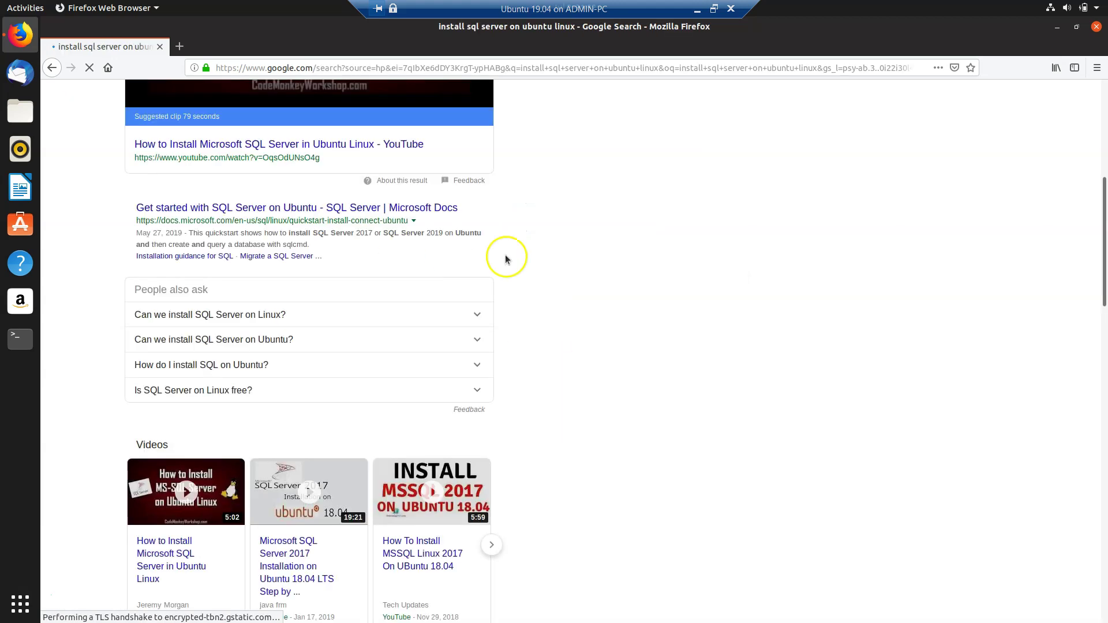
scroll(506, 259, down, 1)
click(219, 183)
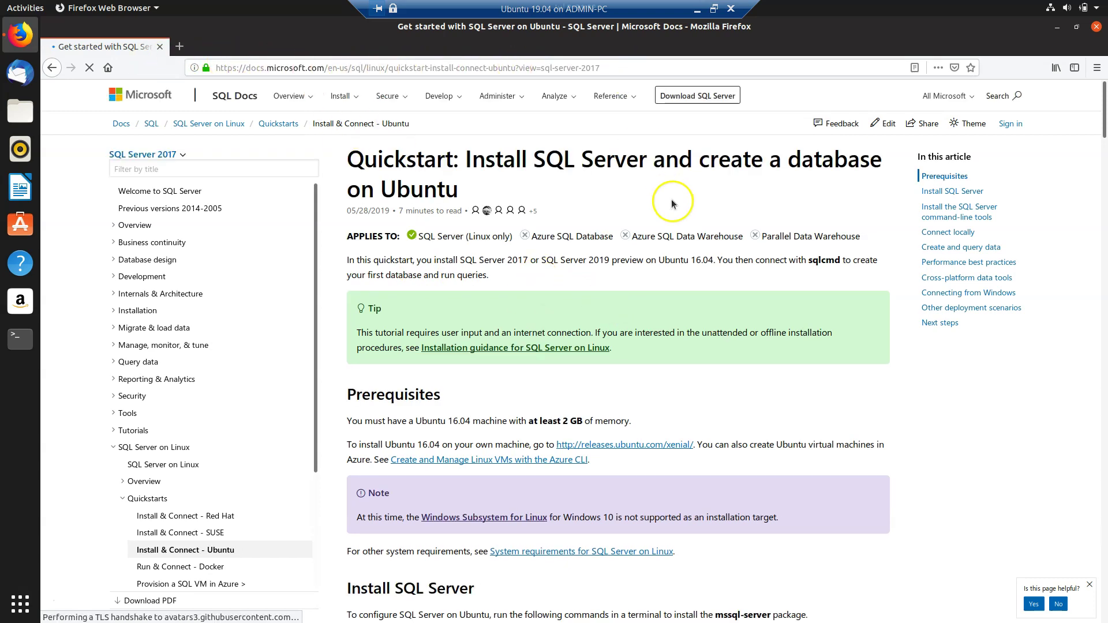
Step: Copy the wget command that imports the public repository GPG keys from the quickstart's Install SQL Server section
scroll(673, 203, down, 3)
scroll(673, 203, down, 2)
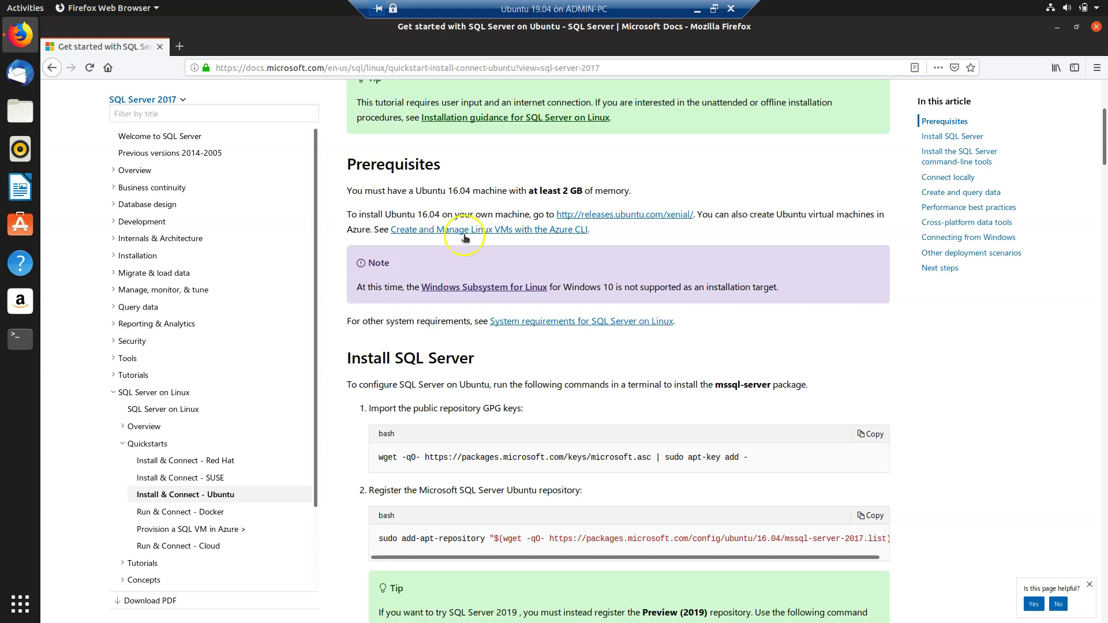
scroll(463, 230, down, 2)
scroll(463, 233, down, 1)
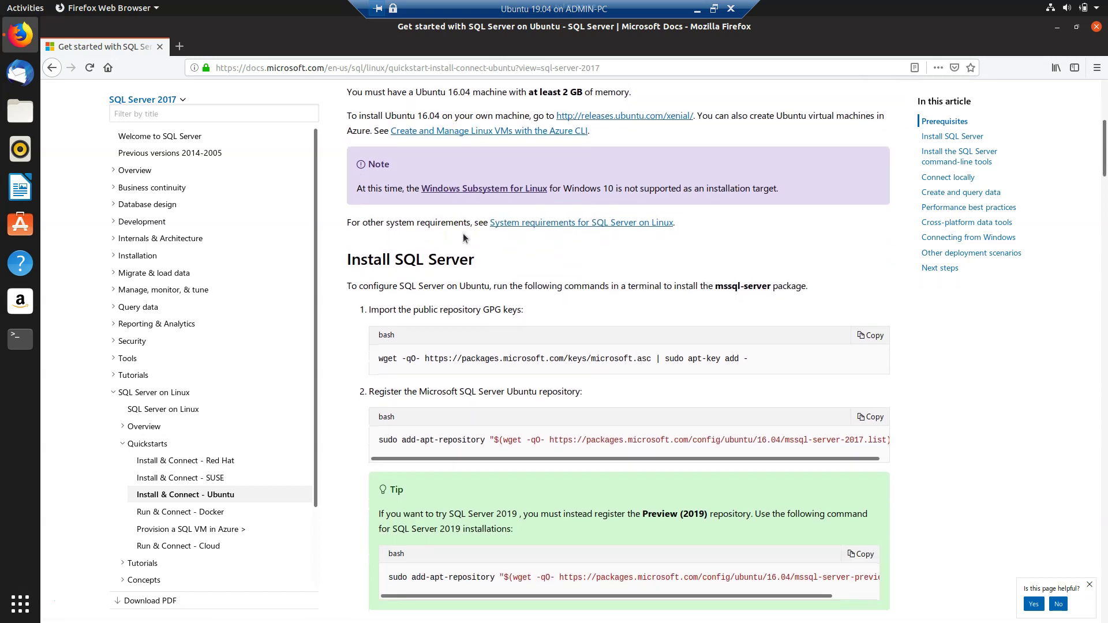
scroll(463, 233, down, 1)
scroll(463, 233, down, 1)
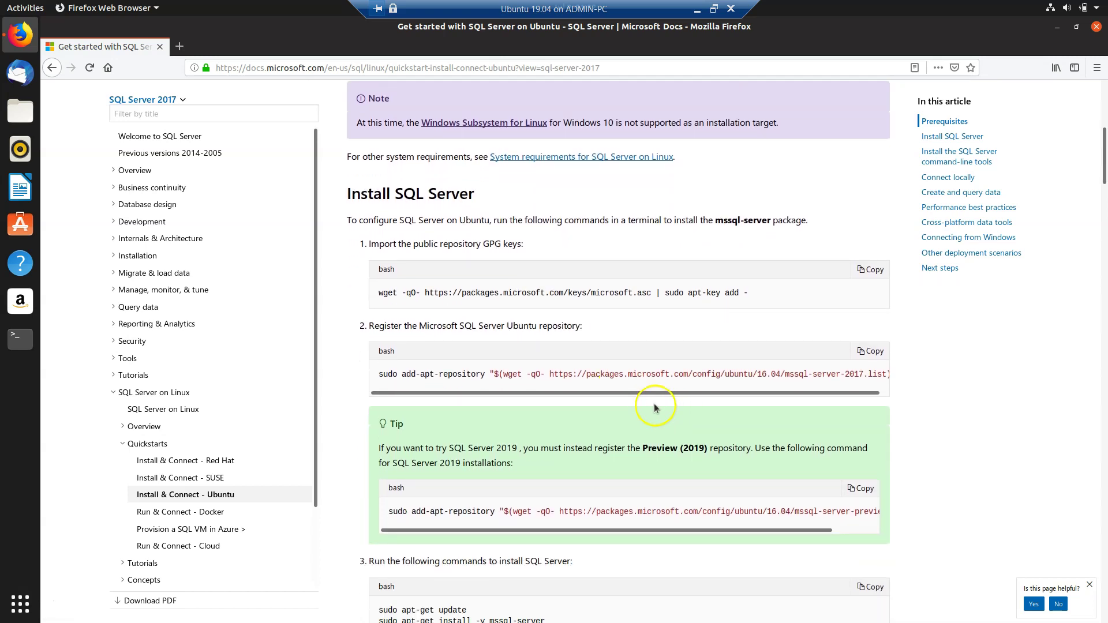
scroll(588, 289, down, 1)
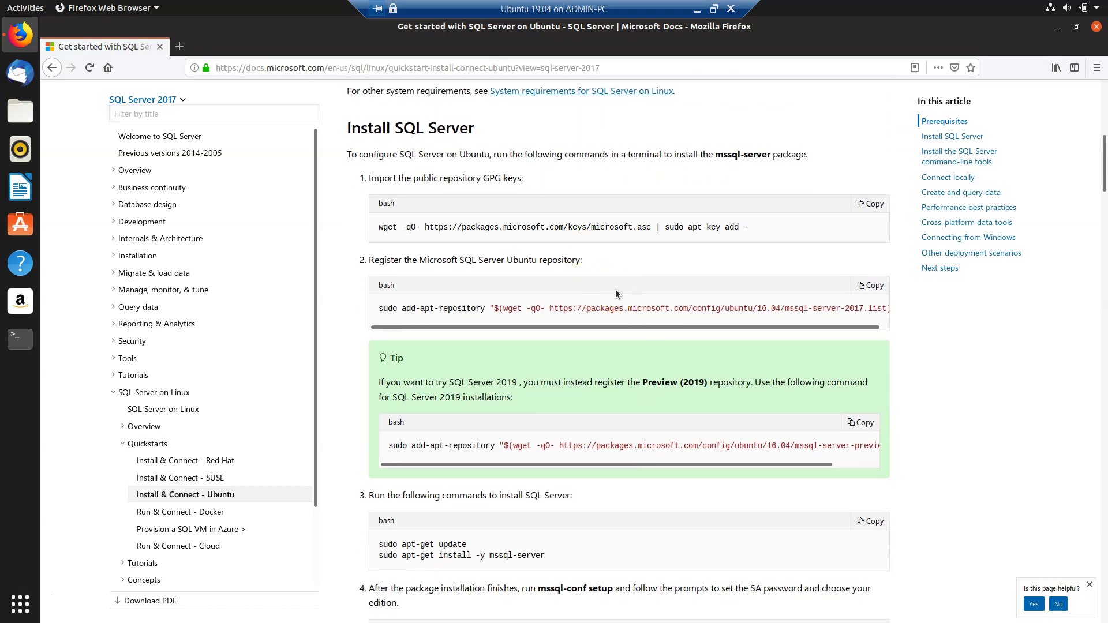
scroll(618, 261, down, 1)
triple_click(484, 194)
right_click(485, 195)
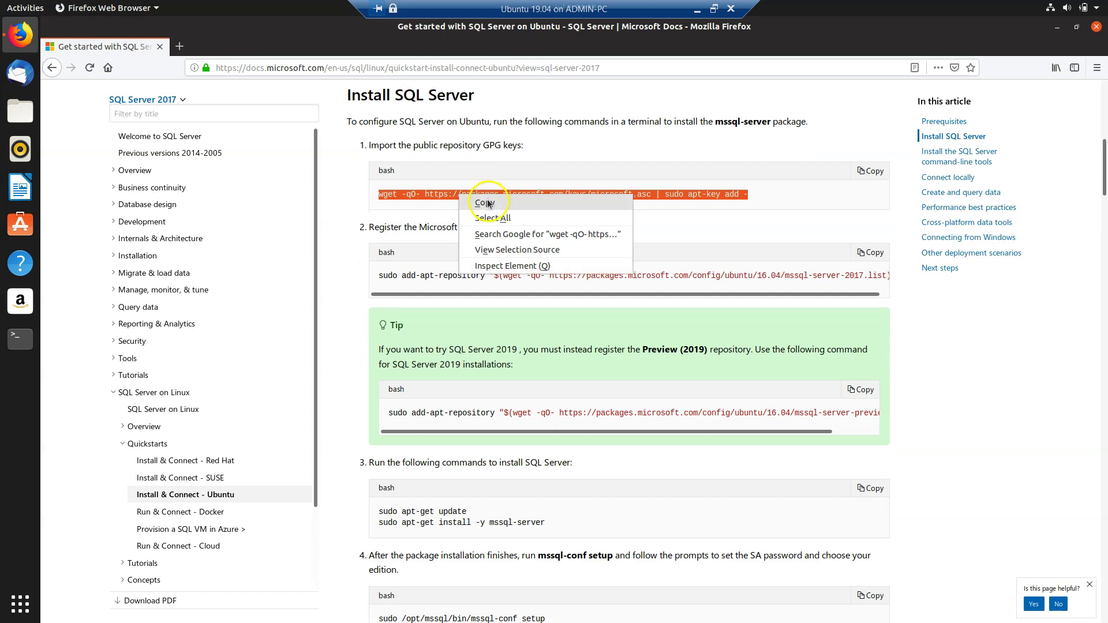
click(485, 202)
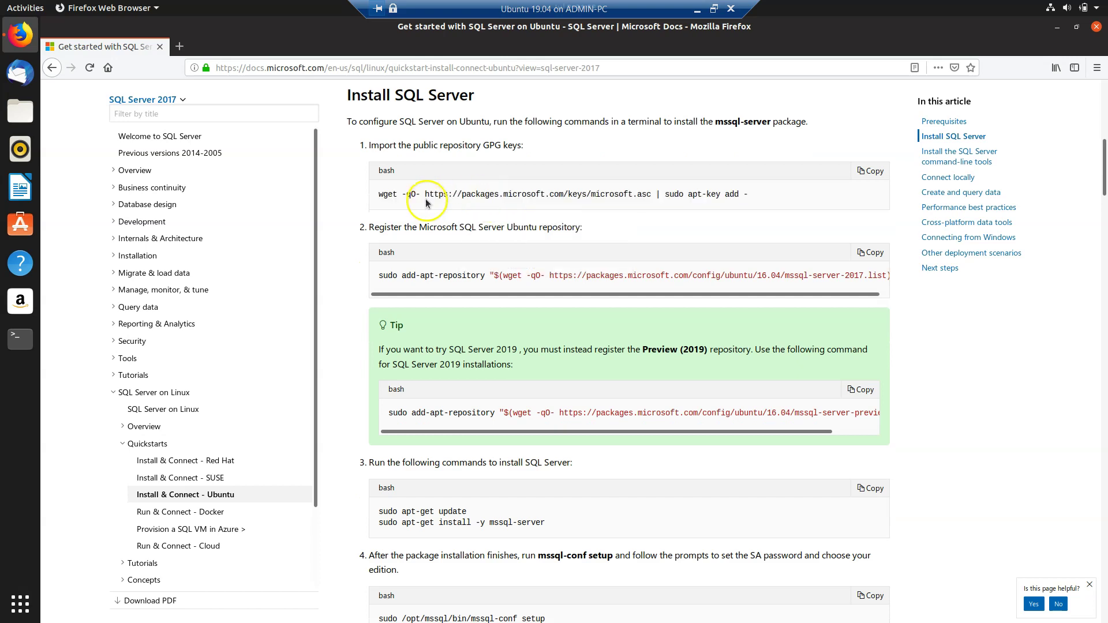
Step: Open a Terminal window, move it over the middle of the page and widen it to fit long commands
click(28, 338)
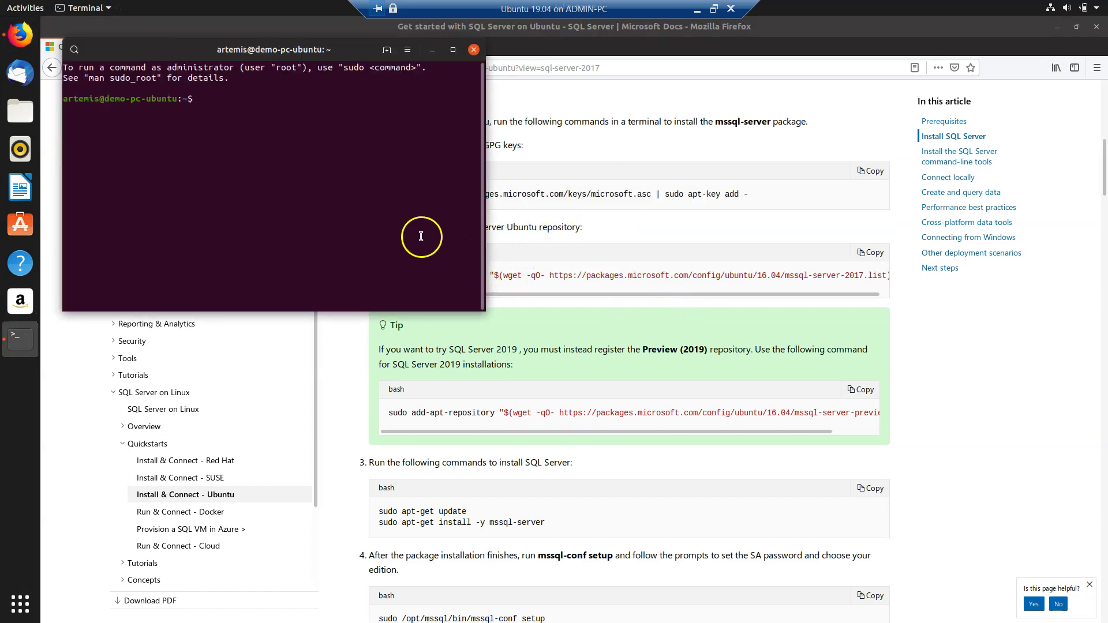
drag(263, 49, 400, 94)
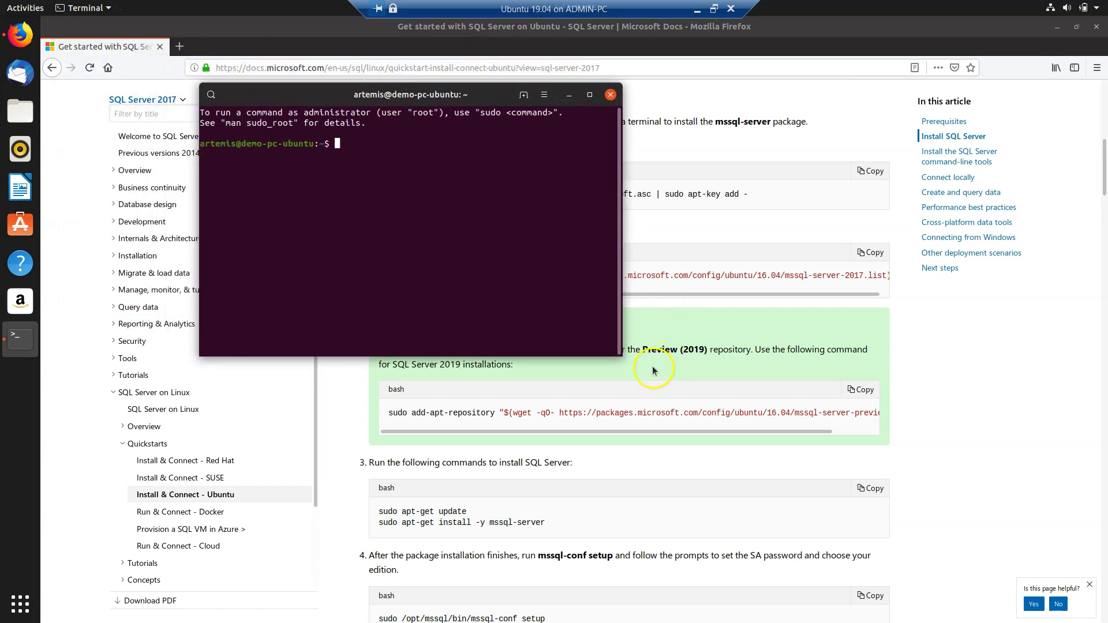
drag(621, 224, 927, 242)
right_click(345, 148)
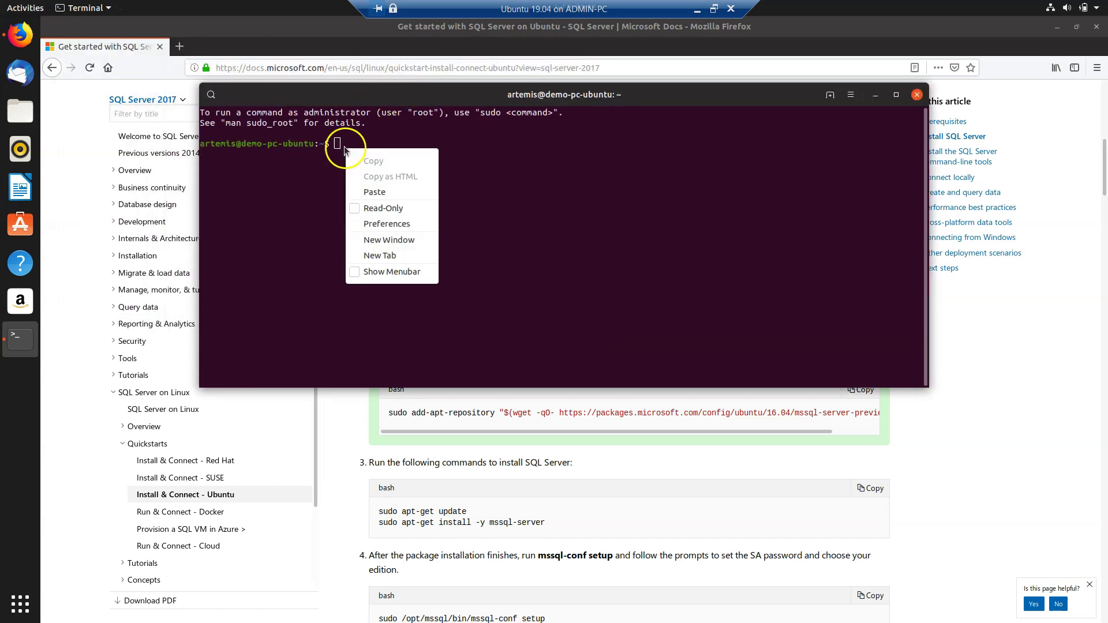
click(375, 193)
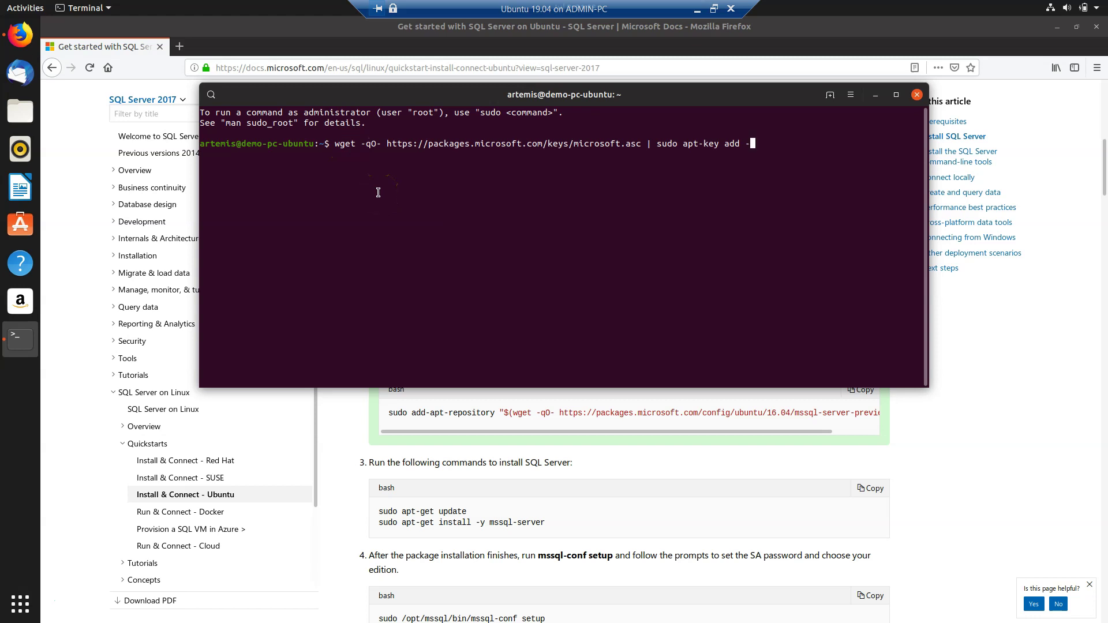
key(Return)
click(434, 173)
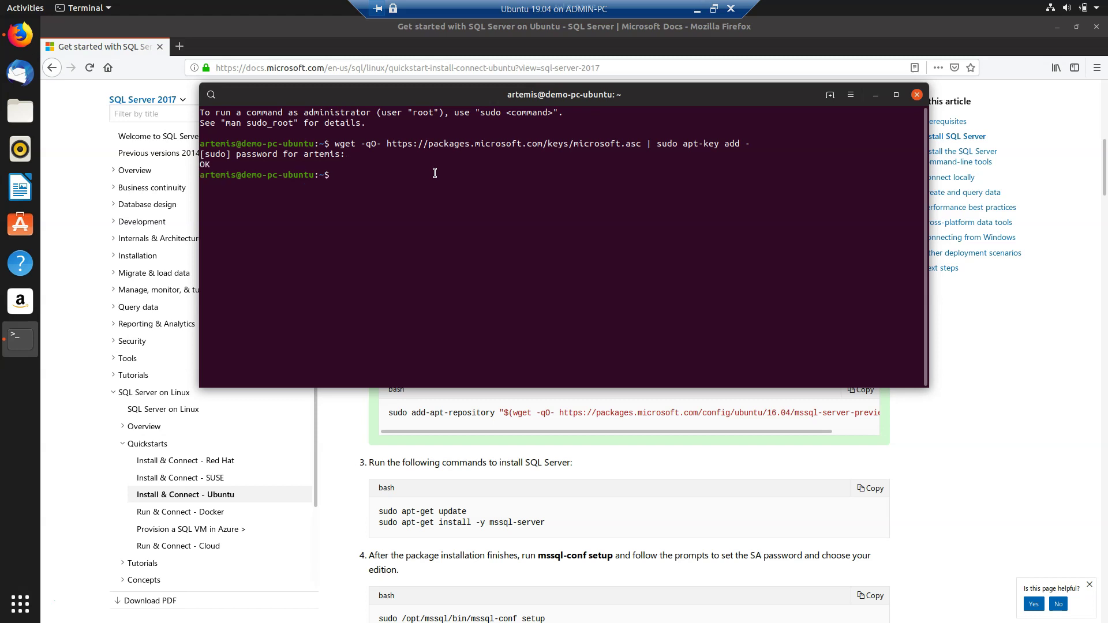
Step: Return to the Firefox quickstart and copy the full add-apt-repository command for the SQL Server Preview (2019) repository from the tip
click(999, 312)
scroll(534, 280, down, 2)
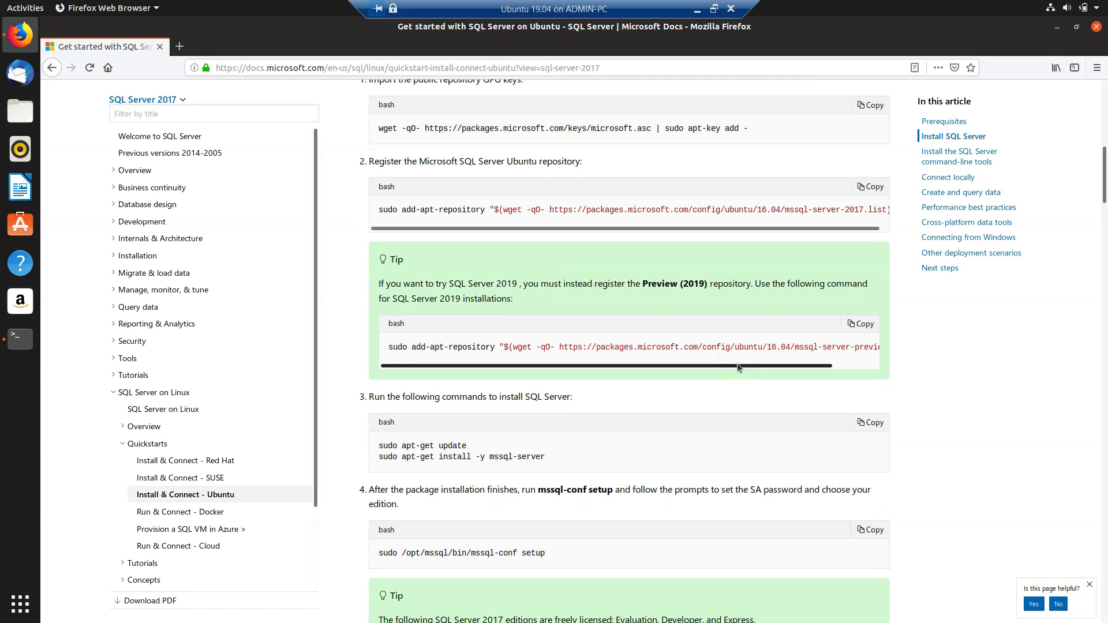
scroll(572, 323, up, 1)
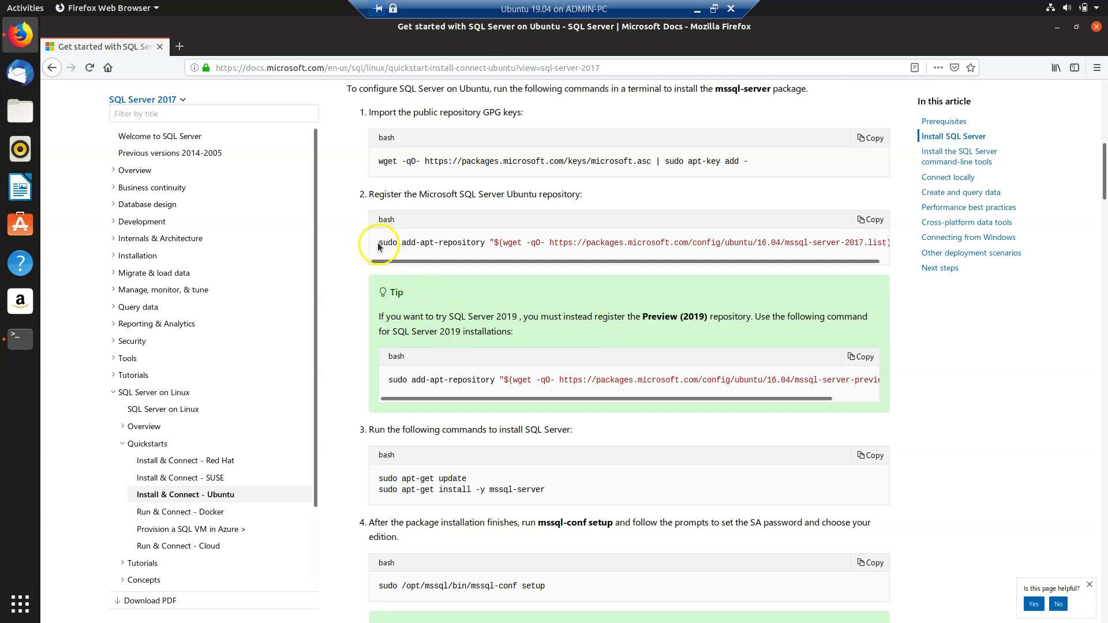
drag(378, 246, 476, 247)
click(449, 247)
scroll(561, 342, down, 1)
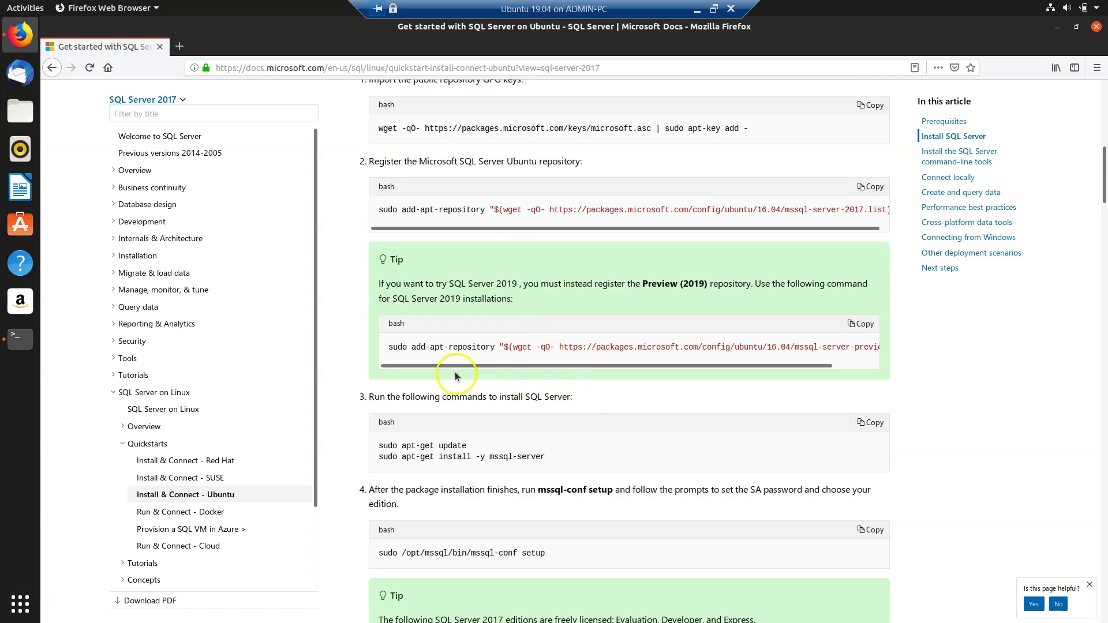
drag(458, 370, 799, 362)
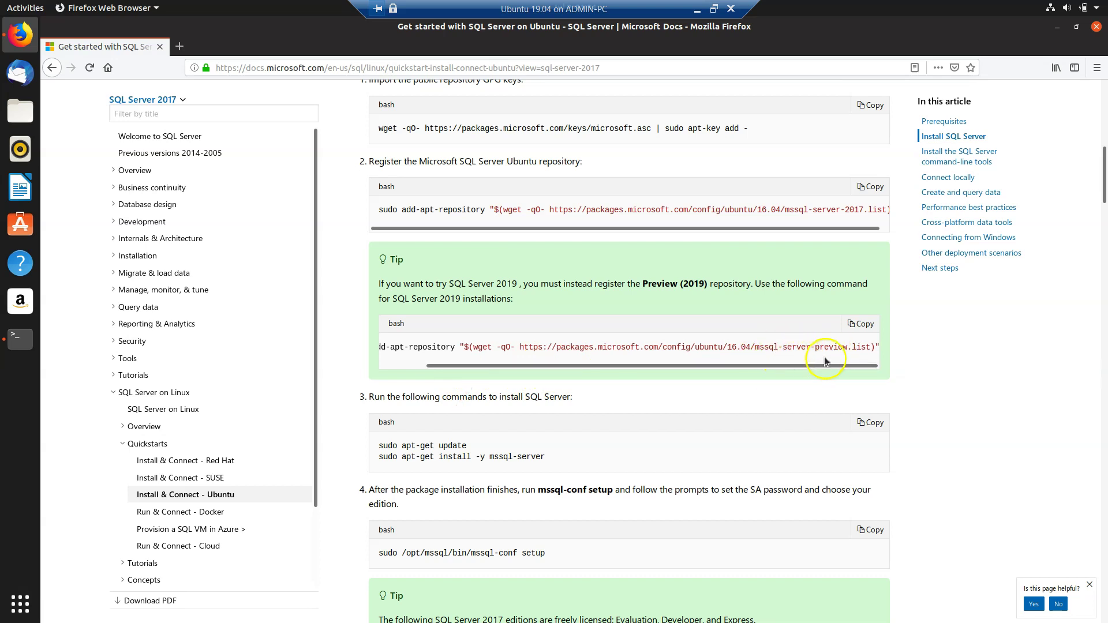
drag(441, 365, 395, 365)
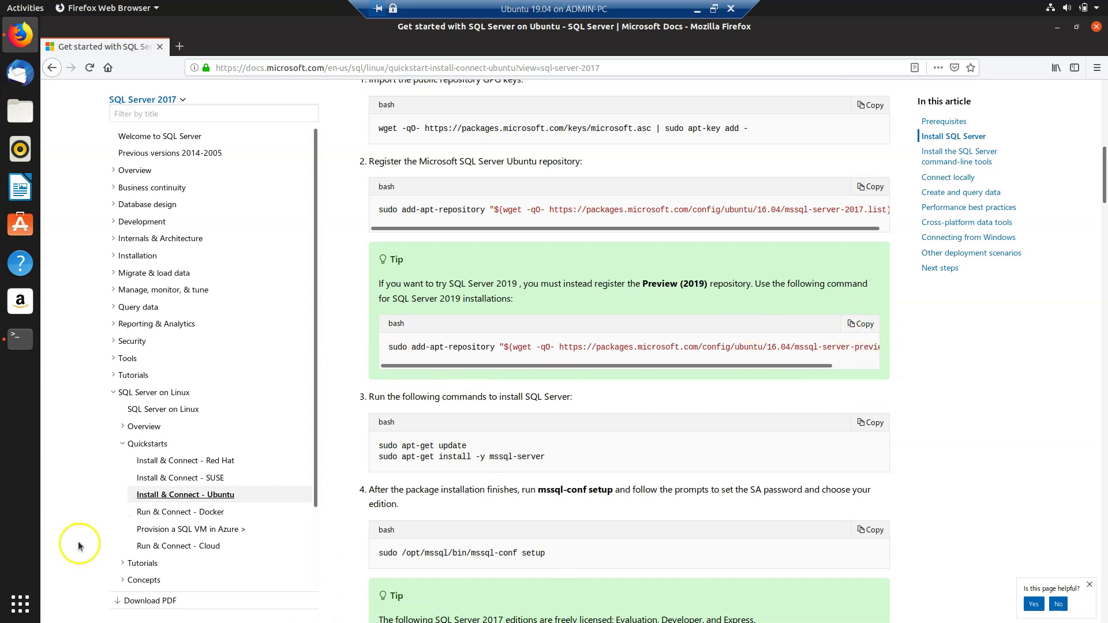
Step: Switch to the terminal and run the copied add-apt-repository command to register the mssql-server-preview repository
click(33, 349)
right_click(393, 204)
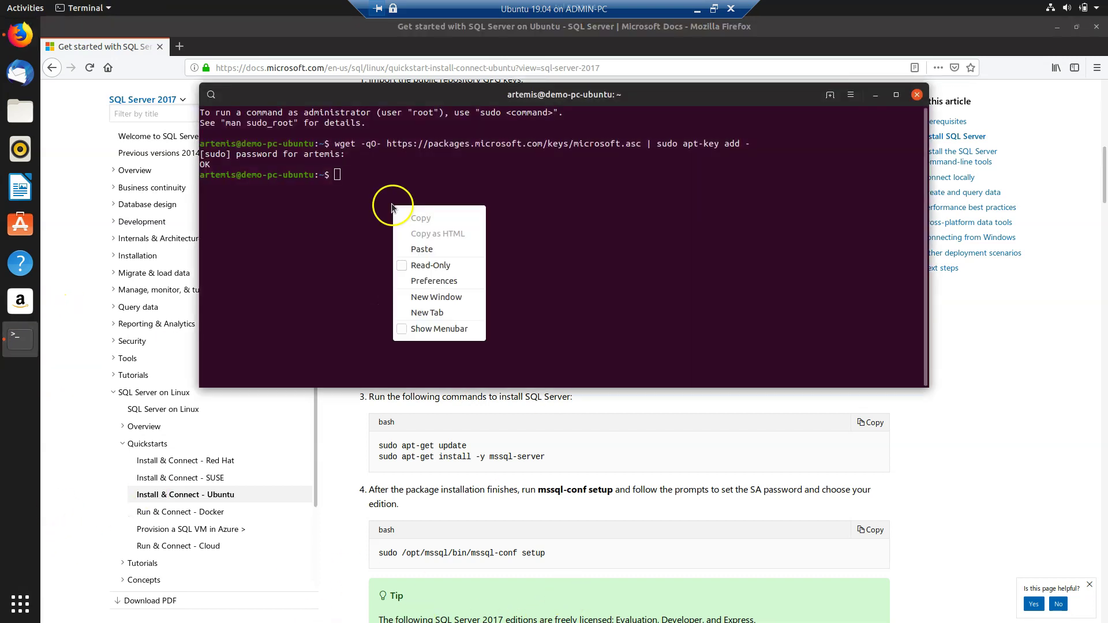
click(422, 249)
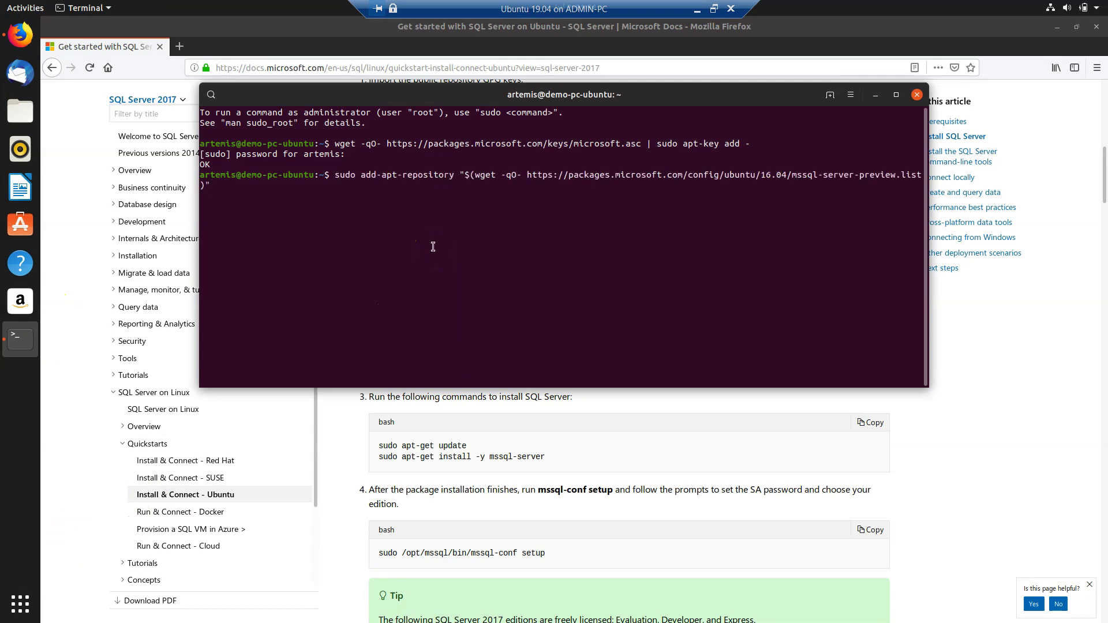
key(Return)
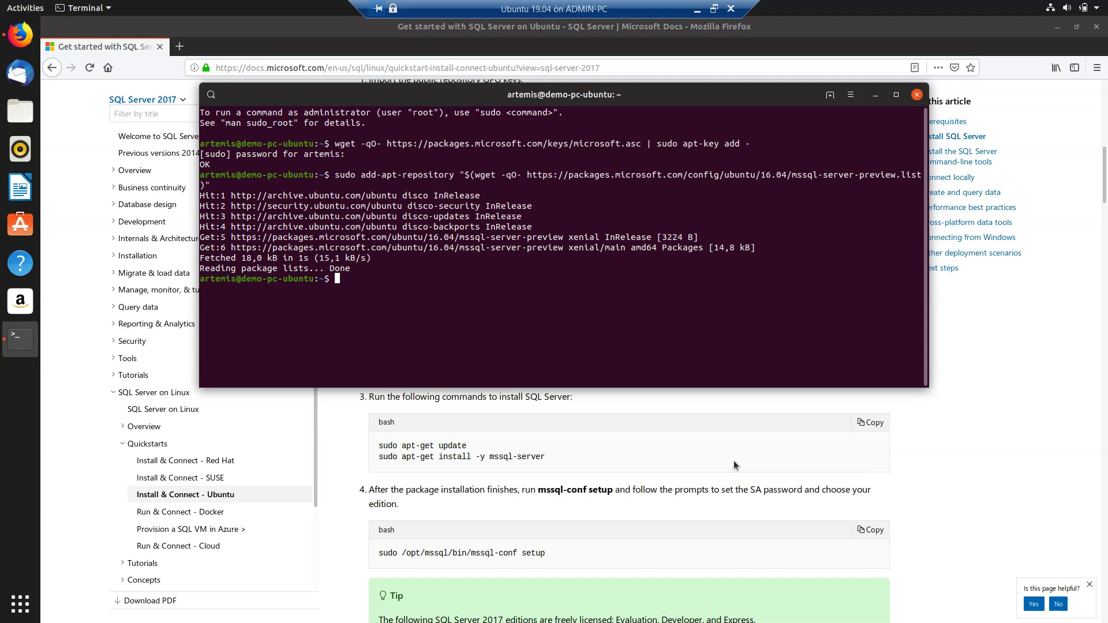
Step: Return to the Firefox quickstart and copy only the "sudo apt-get update" line from the SQL Server installation commands
click(654, 428)
scroll(580, 381, down, 3)
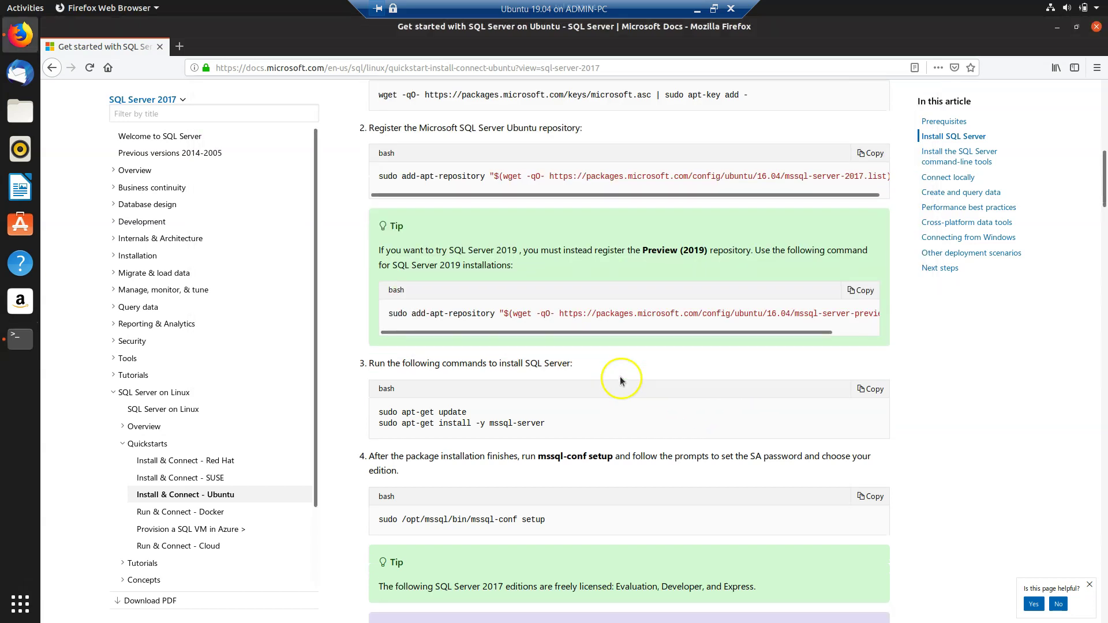
scroll(615, 376, down, 2)
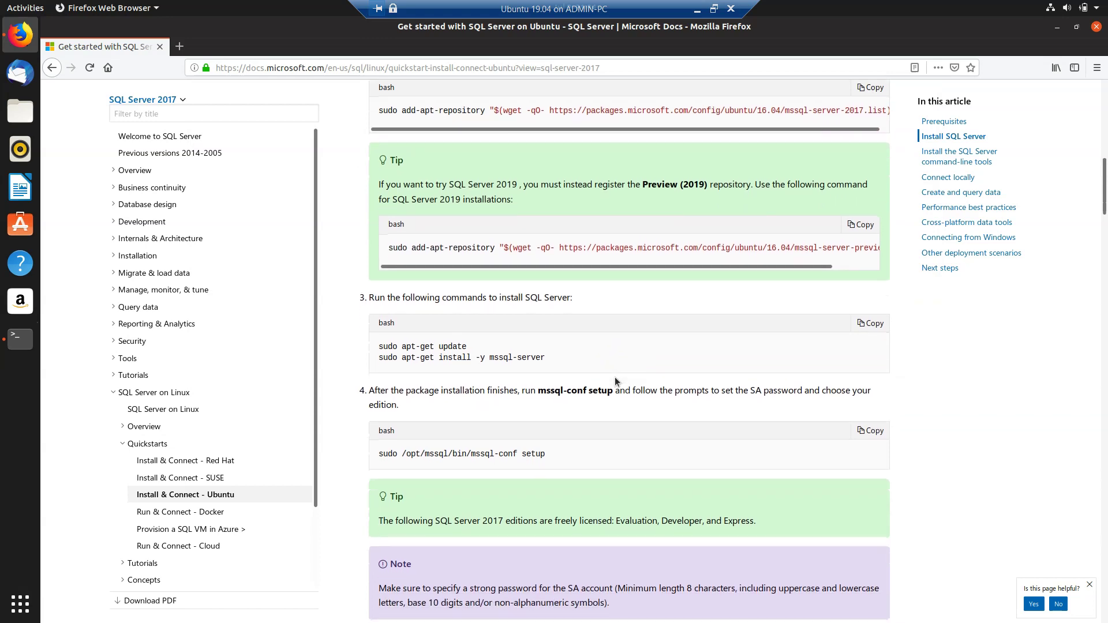
drag(388, 281, 531, 292)
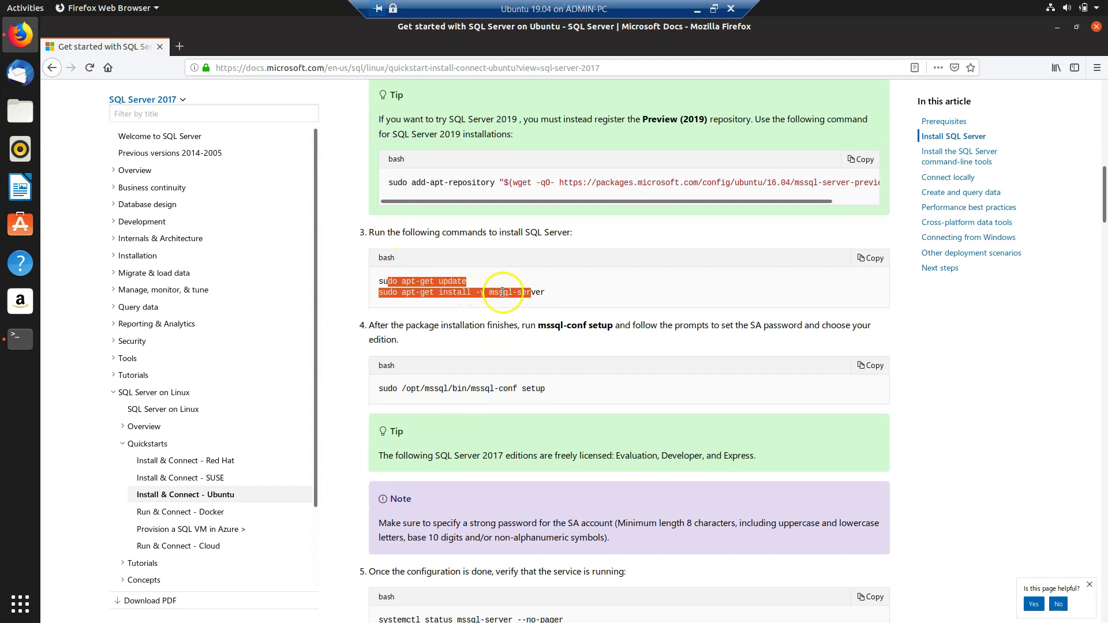
click(477, 292)
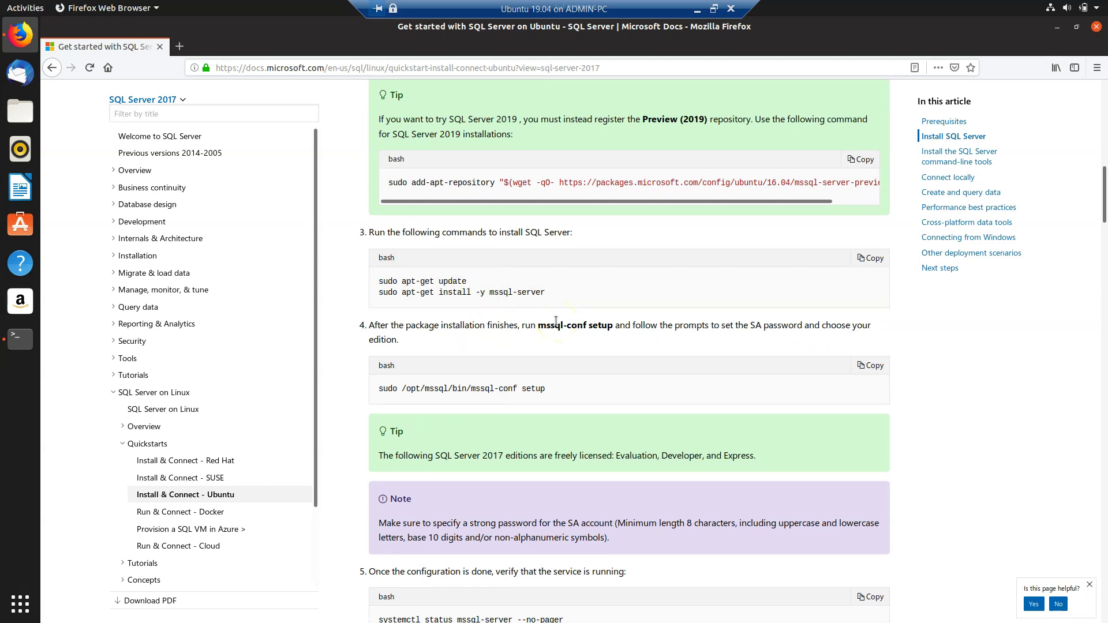
triple_click(434, 281)
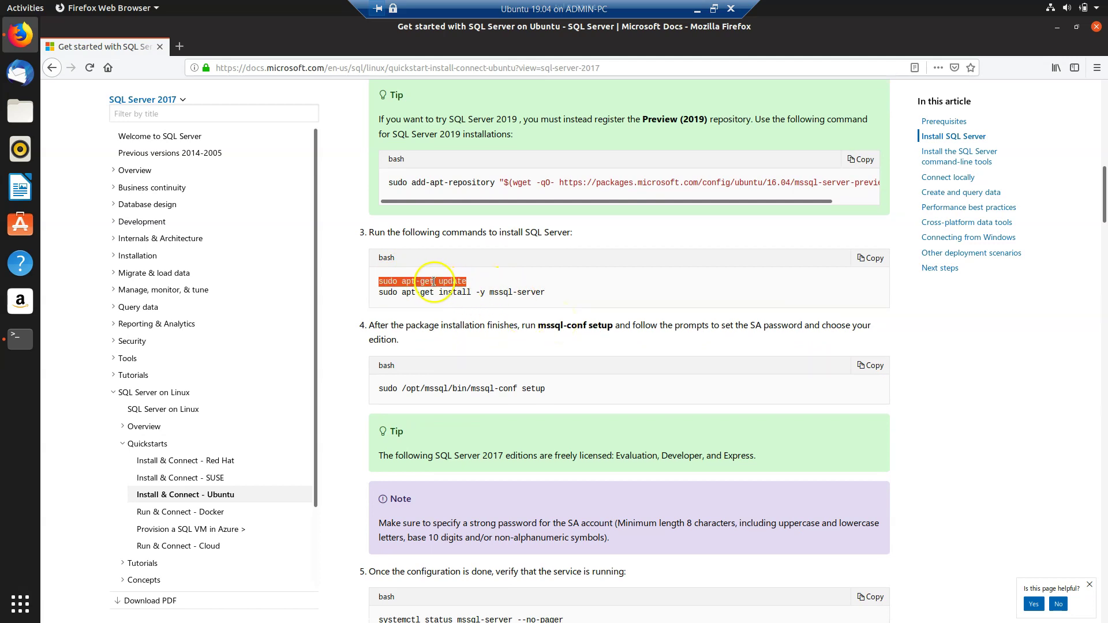
right_click(434, 280)
click(453, 287)
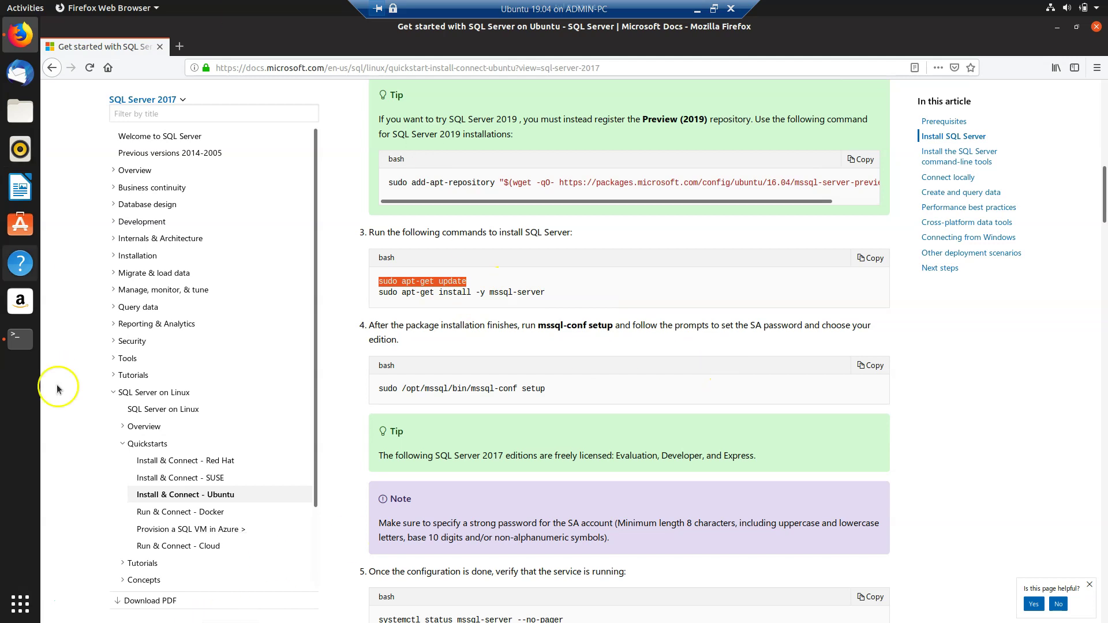
Step: Run "sudo apt-get update" in the terminal and clear the terminal screen
click(20, 339)
right_click(373, 302)
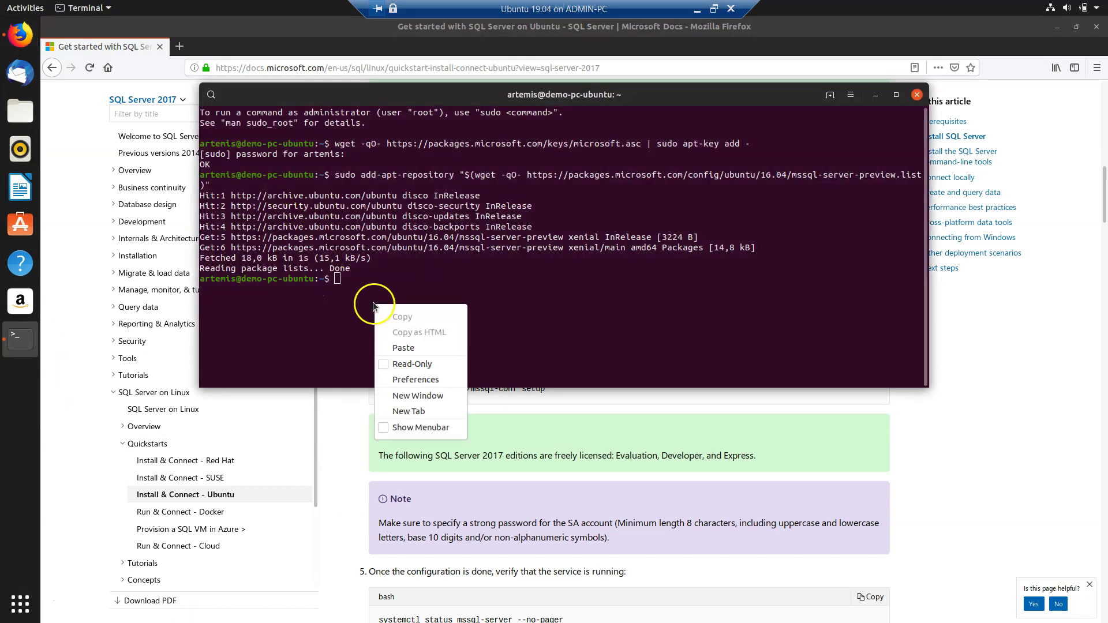
click(403, 348)
key(Return)
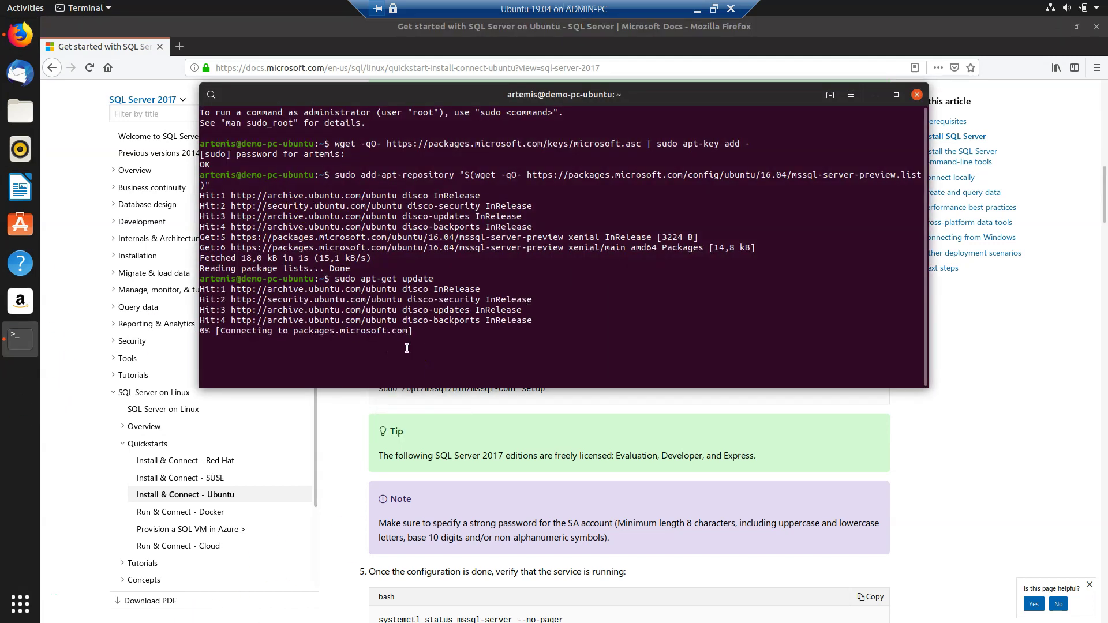
key(ctrl+l)
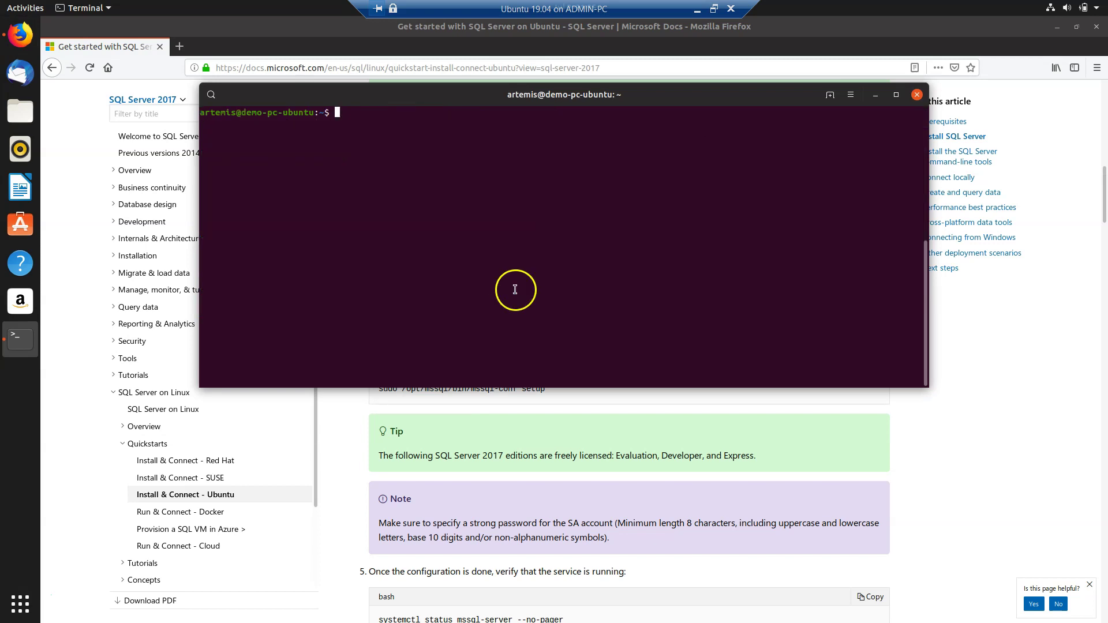
Step: Return to the Firefox quickstart and copy only the "sudo apt-get install -y mssql-server" line from the SQL Server installation commands
click(929, 434)
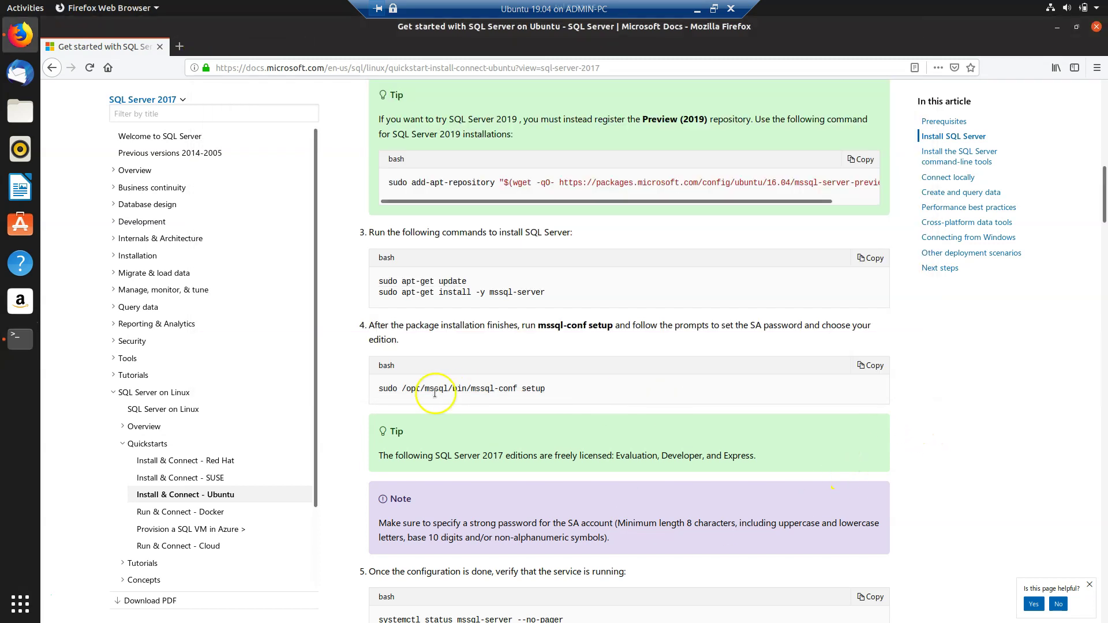
triple_click(419, 293)
right_click(419, 295)
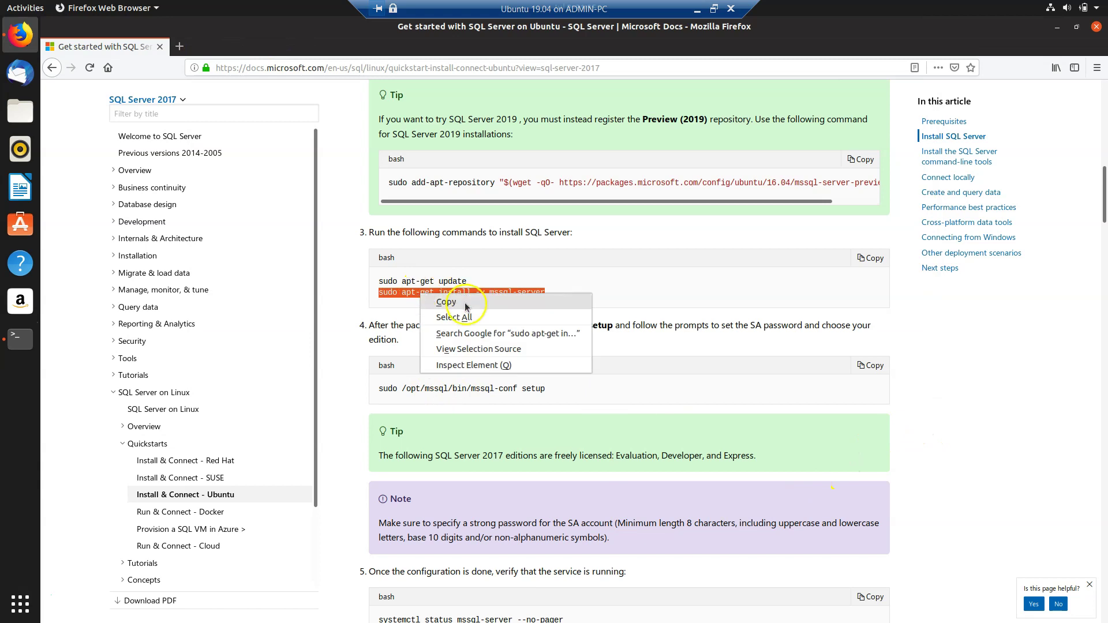
click(446, 302)
Step: Switch to the terminal and run the copied "sudo apt-get install -y mssql-server" command to install the SQL Server package
click(32, 341)
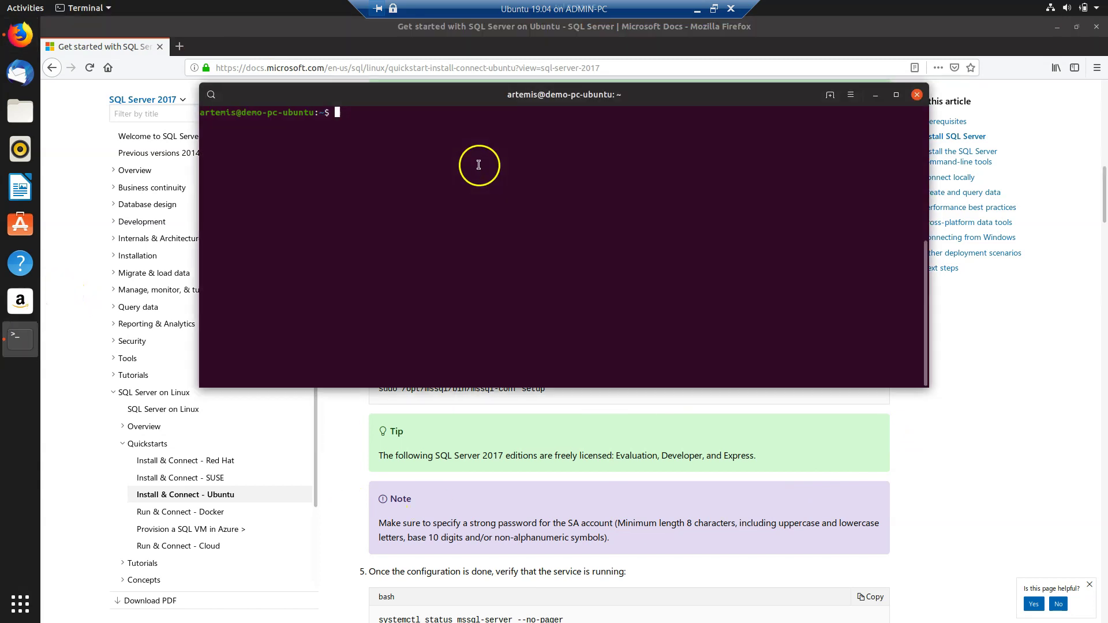
right_click(403, 140)
click(448, 183)
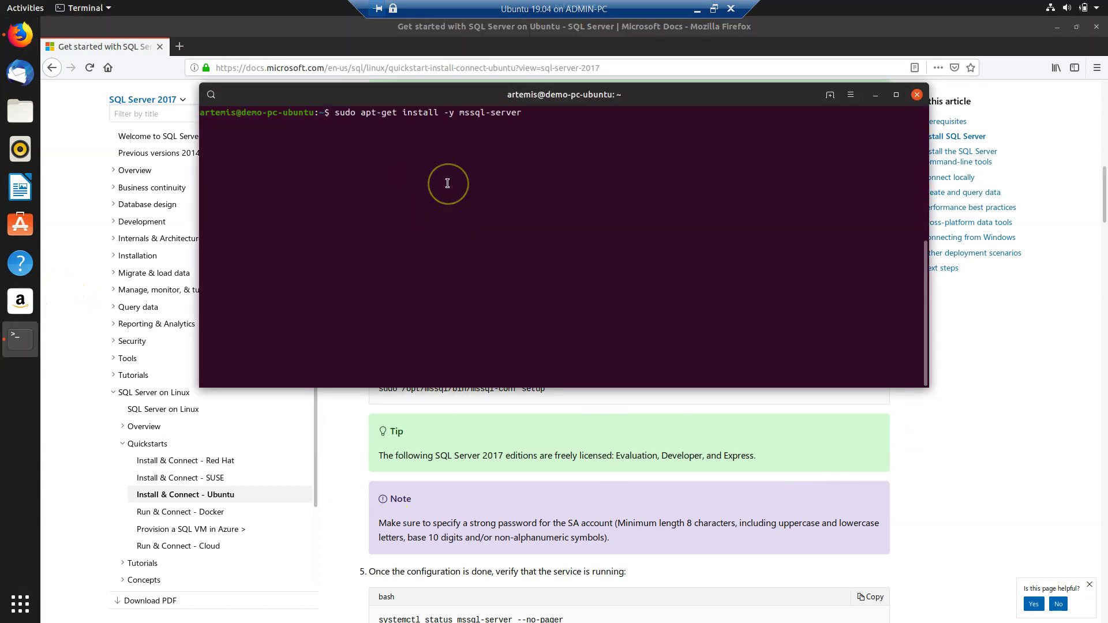
key(Return)
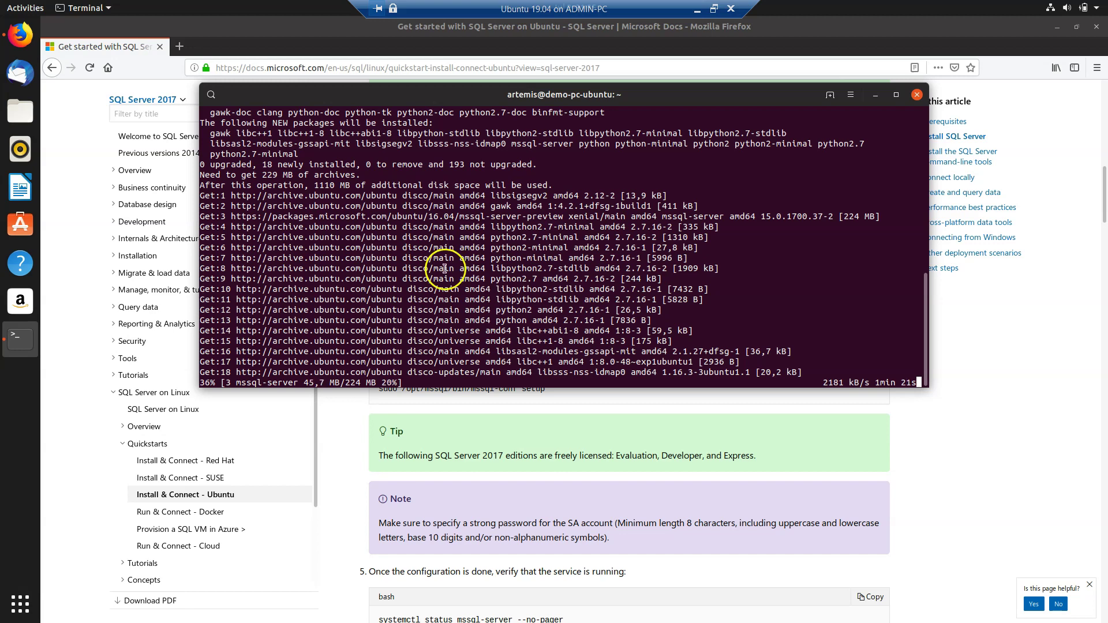
click(20, 603)
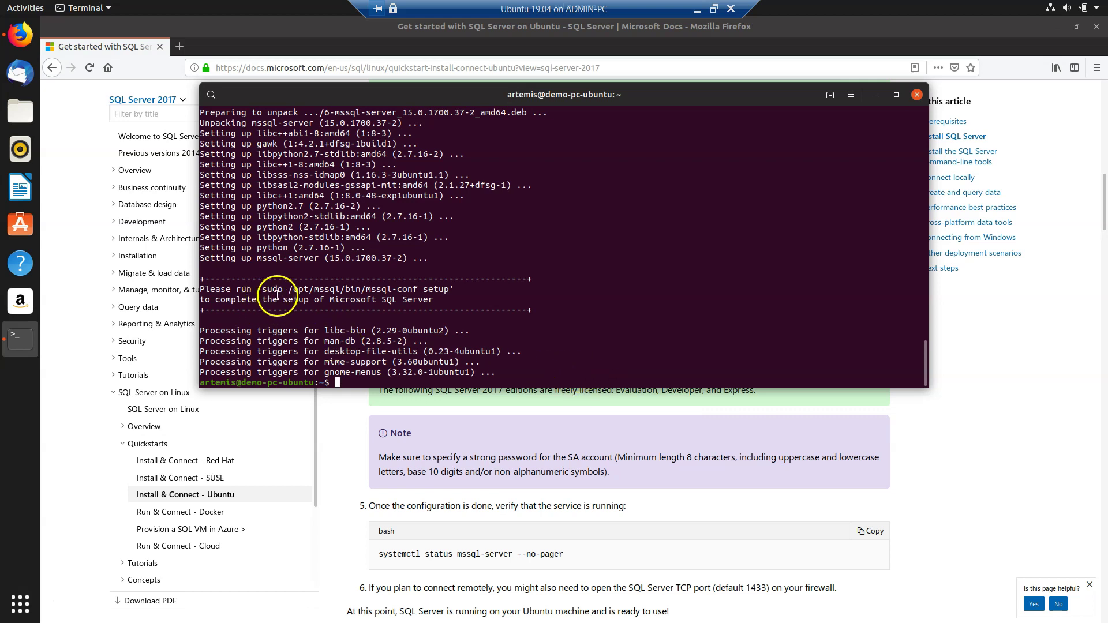
Step: Copy "sudo /opt/mssql/bin/mssql-conf setup" from the terminal output and locate the same command in step 4 of the Firefox quickstart
drag(262, 289, 450, 289)
right_click(468, 298)
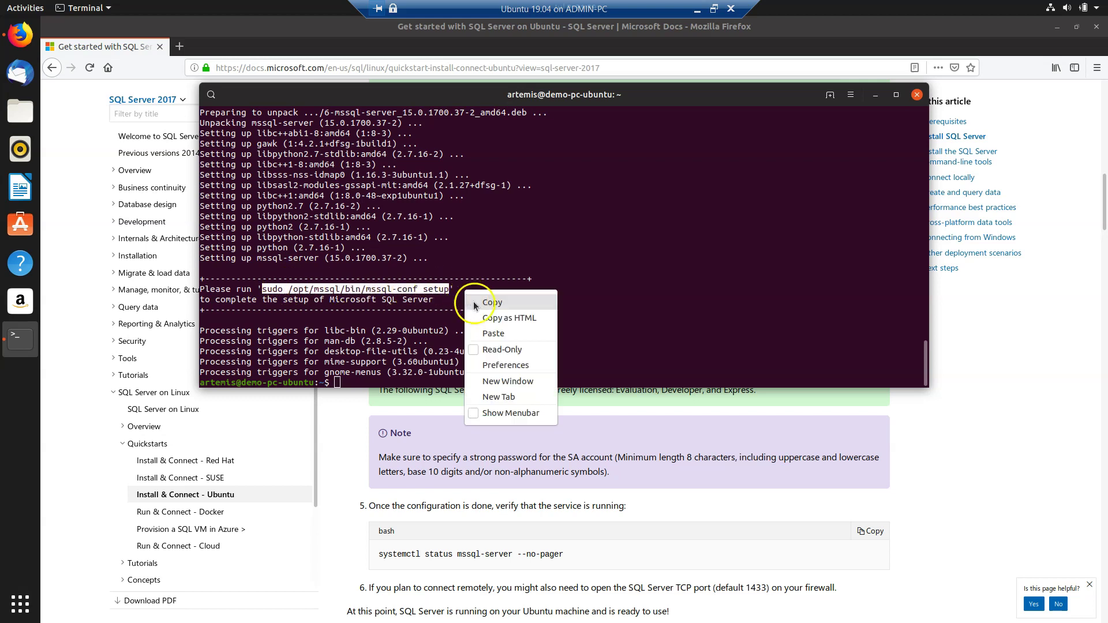
click(492, 300)
click(564, 405)
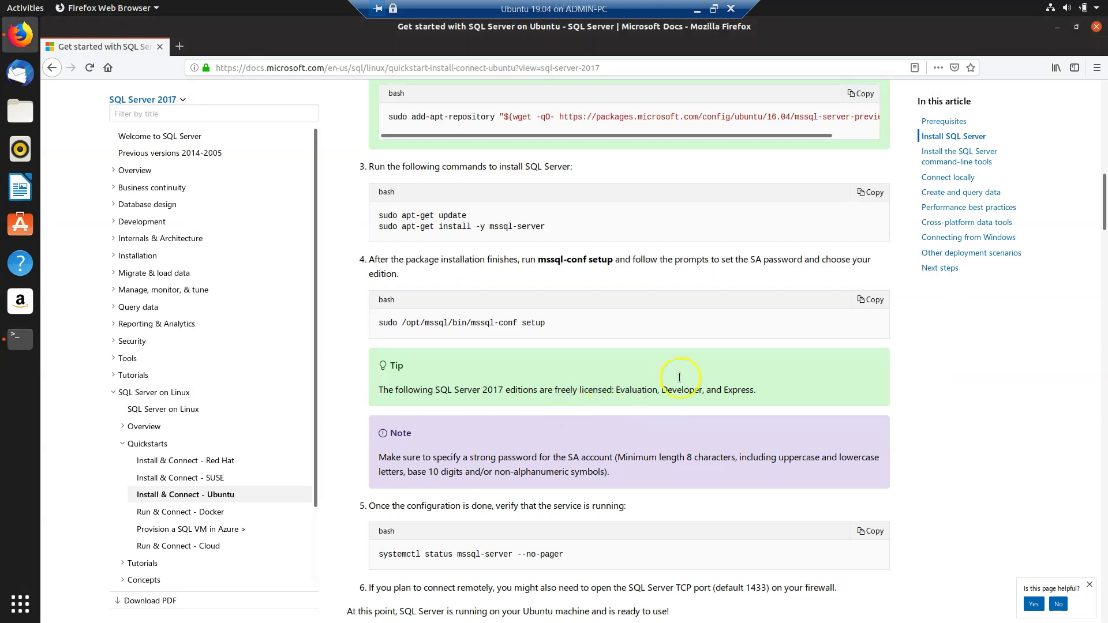
scroll(617, 326, down, 1)
triple_click(477, 287)
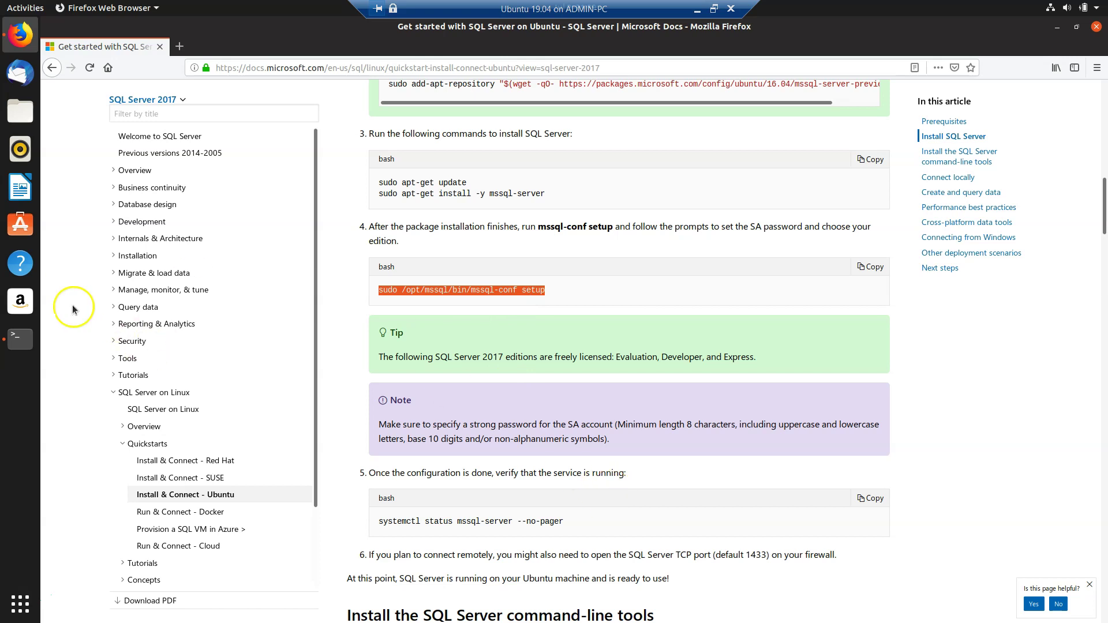
Step: Return to the terminal, clear the screen and run "sudo /opt/mssql/bin/mssql-conf setup" to start the SQL Server configuration
click(20, 339)
click(360, 381)
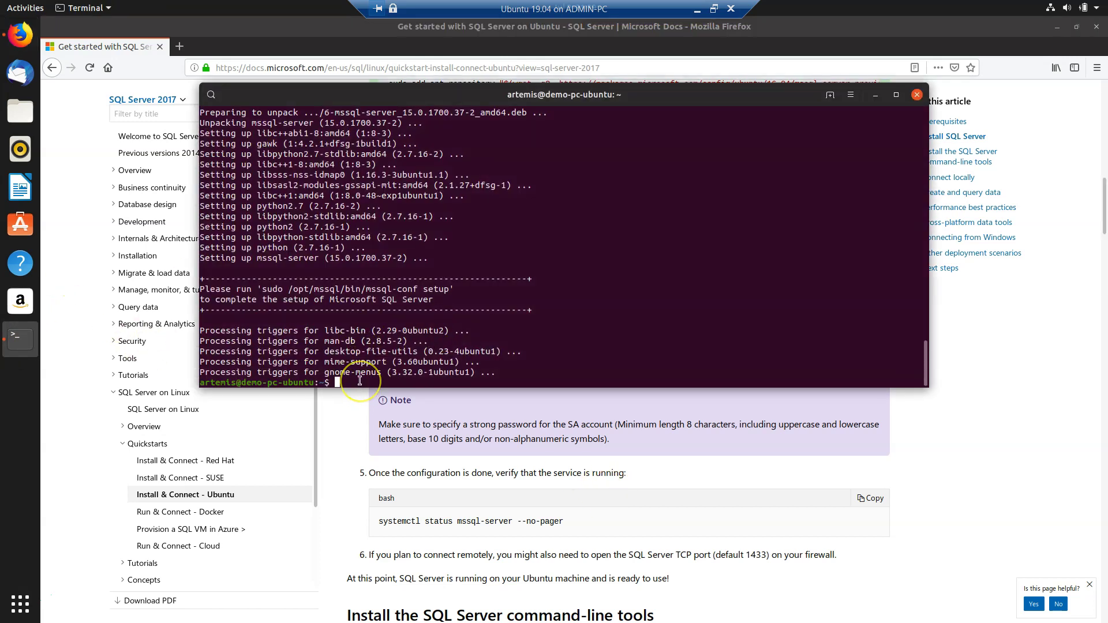
key(ctrl+l)
right_click(382, 147)
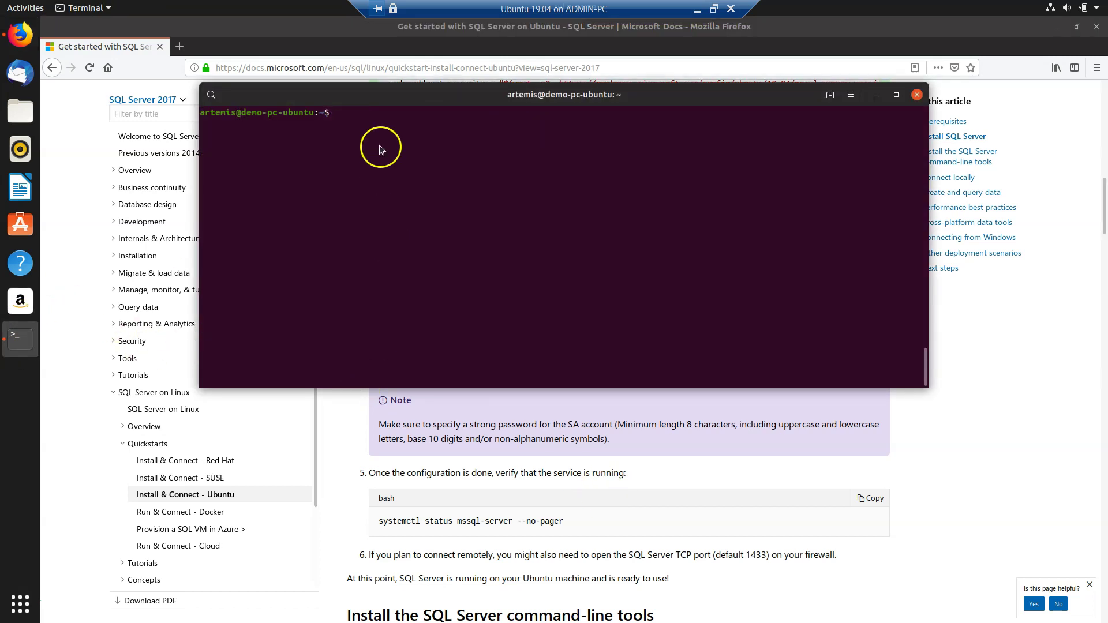
click(411, 191)
key(Return)
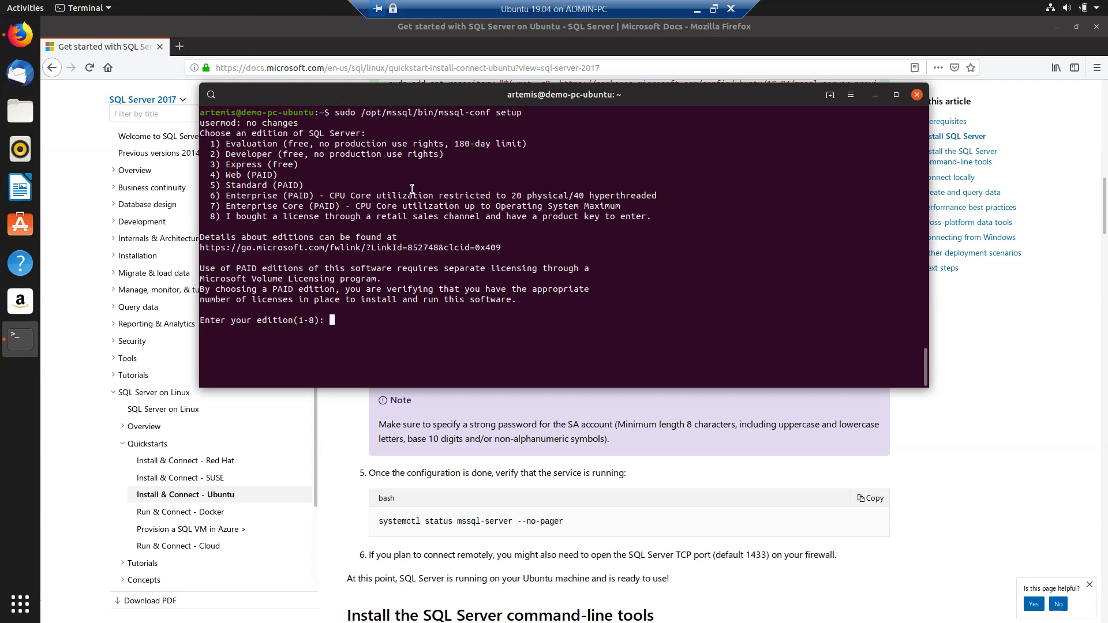
Step: Choose edition 1 (Evaluation) in the SQL Server setup and accept the license terms with "Yes"
click(412, 196)
text(1)
key(Return)
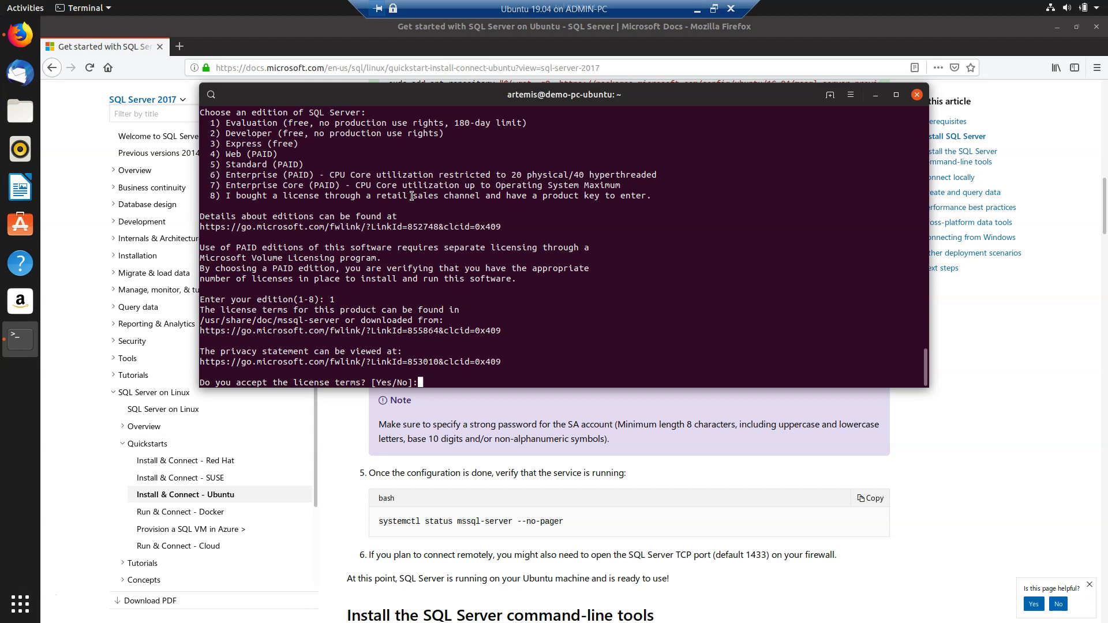
text(Yes)
key(Return)
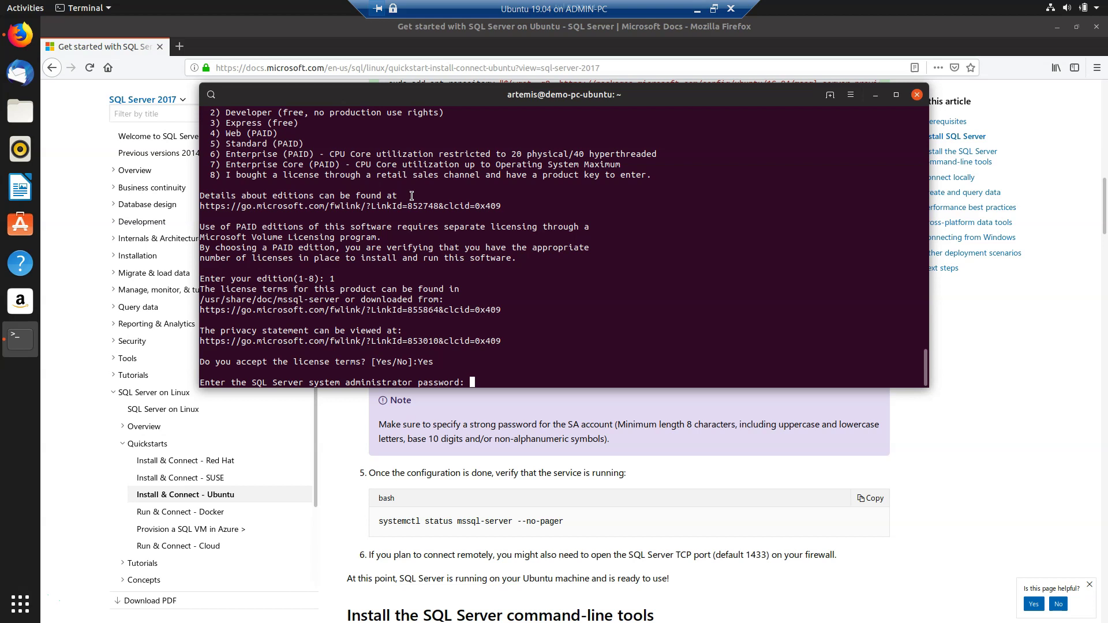
Step: Enter and confirm the SQL Server system administrator password, then clear the terminal screen once setup finishes
key(Return)
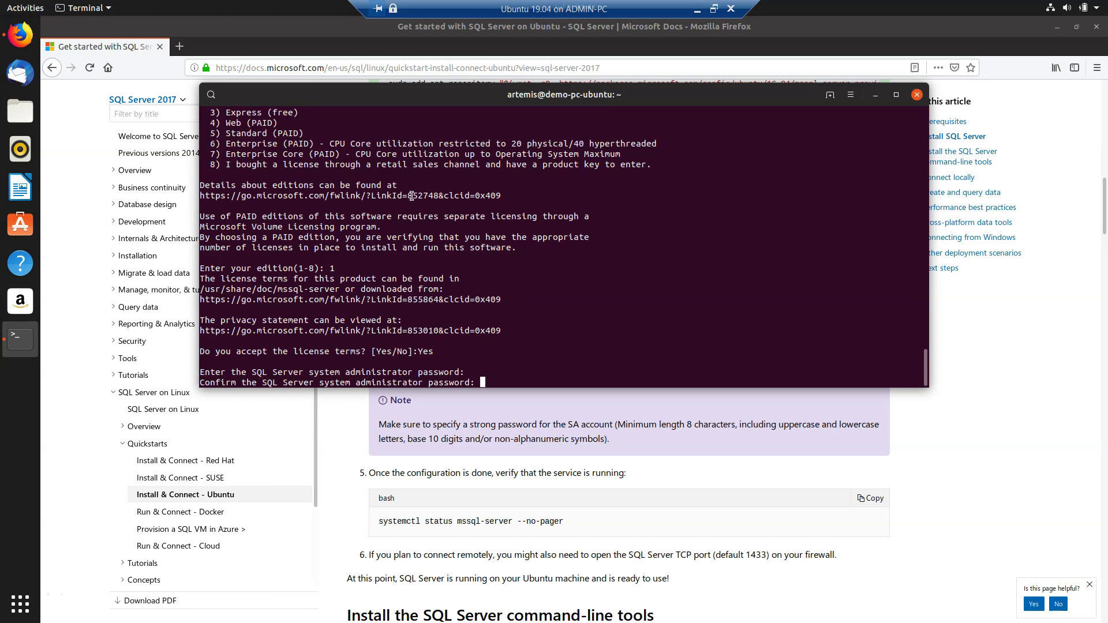
key(Return)
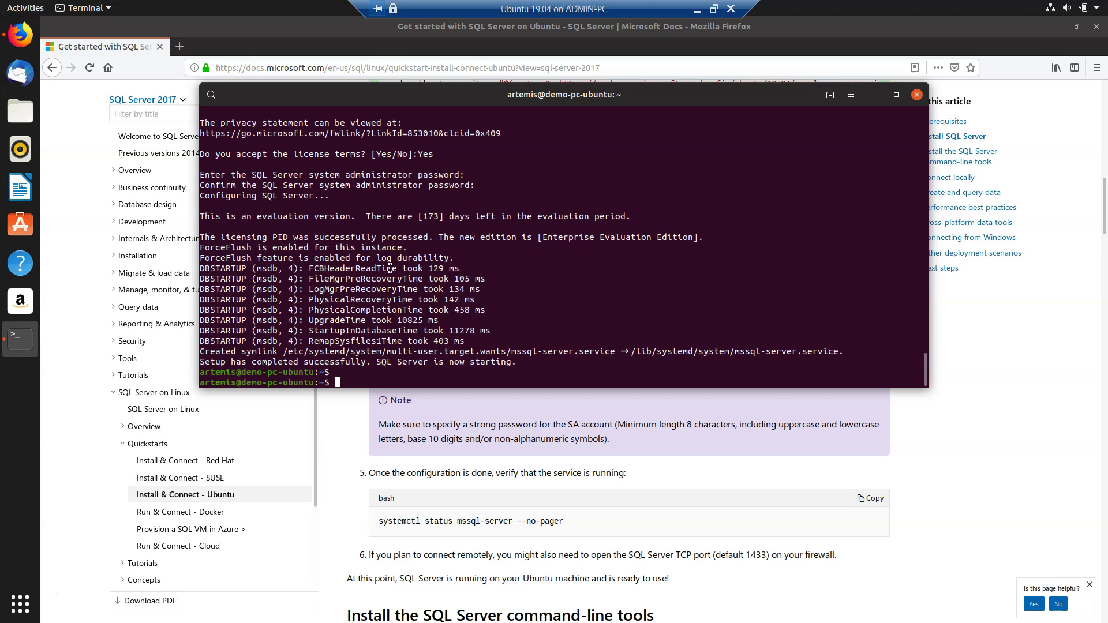
key(ctrl+l)
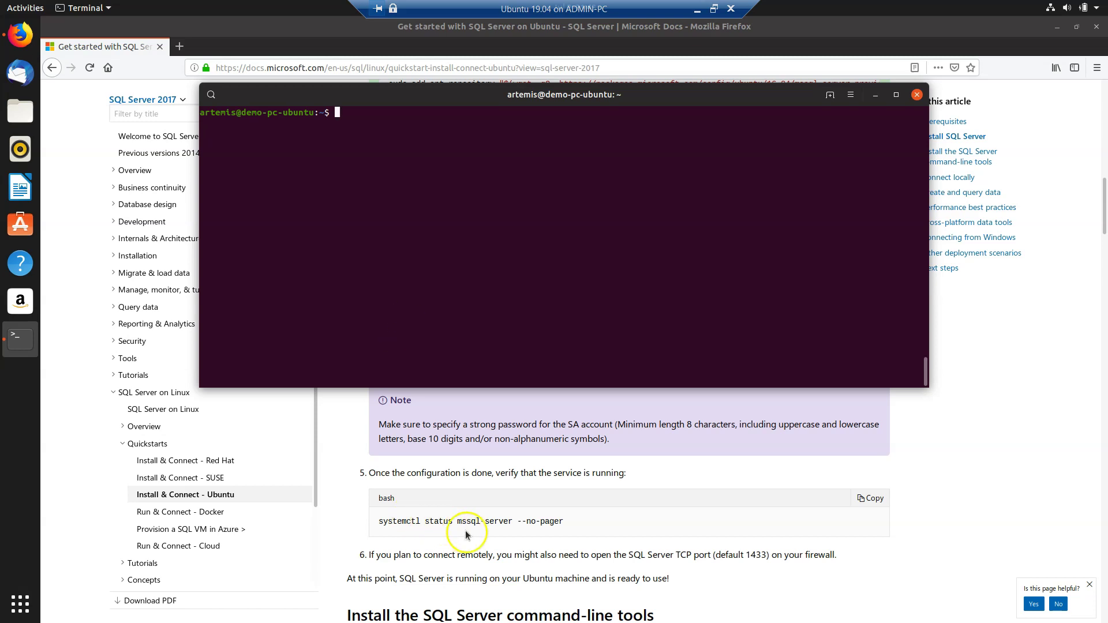
Step: Return to the Firefox quickstart and copy the full "systemctl status mssql-server --no-pager" command from step 5
double_click(406, 523)
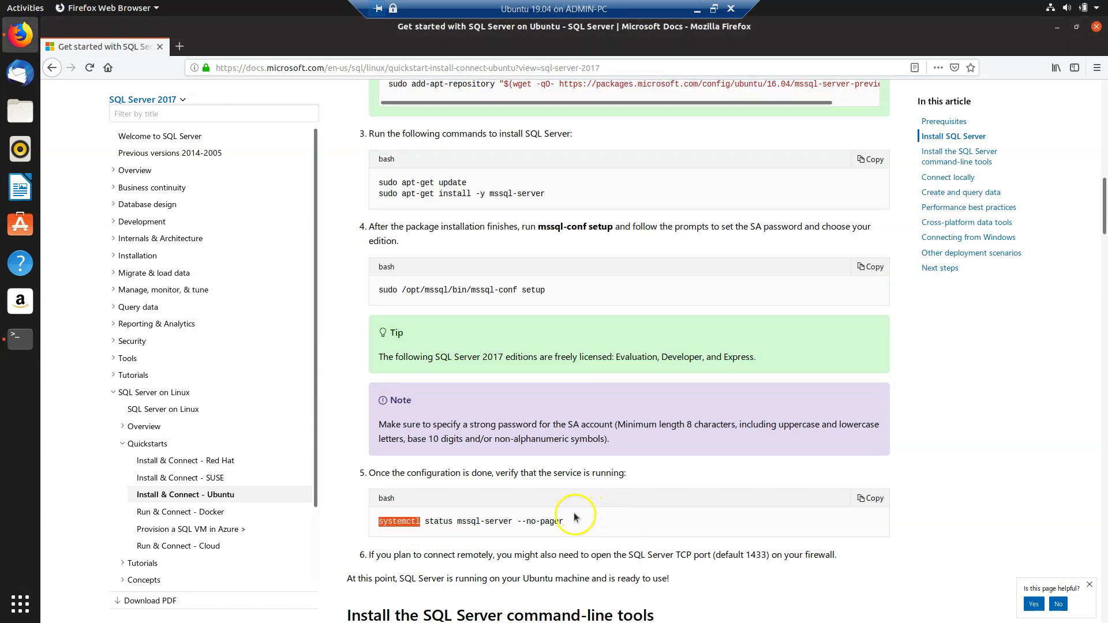
click(575, 517)
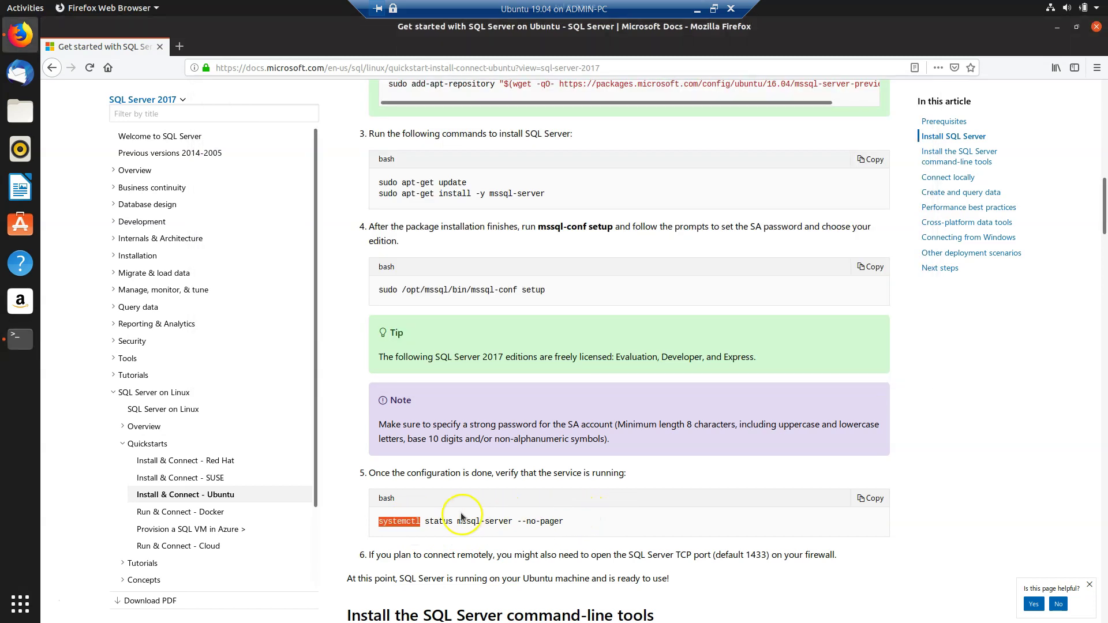
triple_click(477, 518)
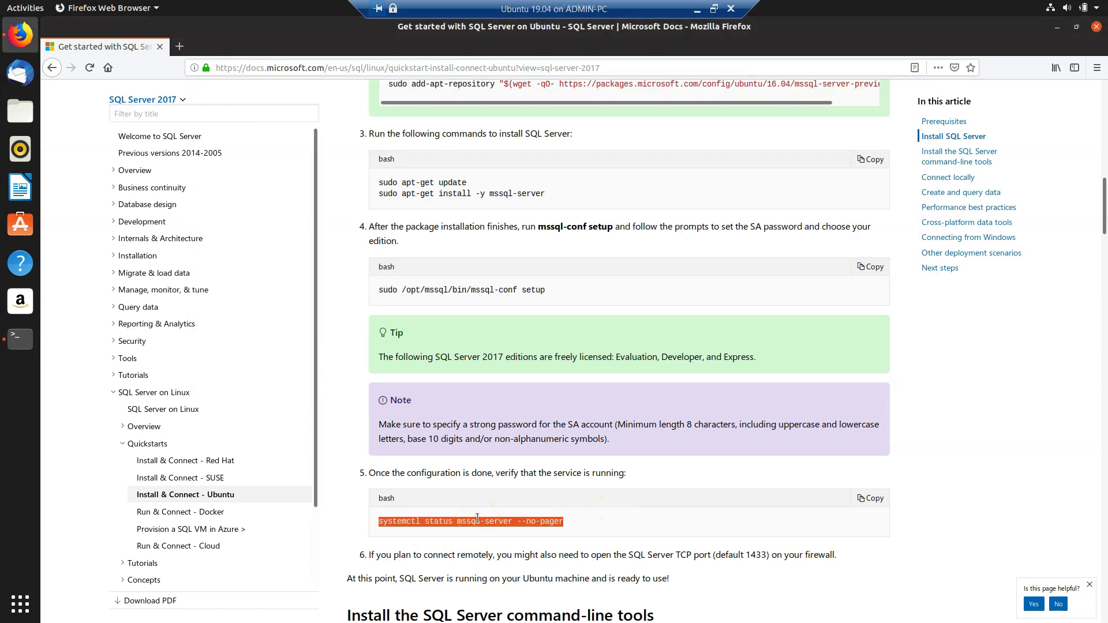
right_click(513, 513)
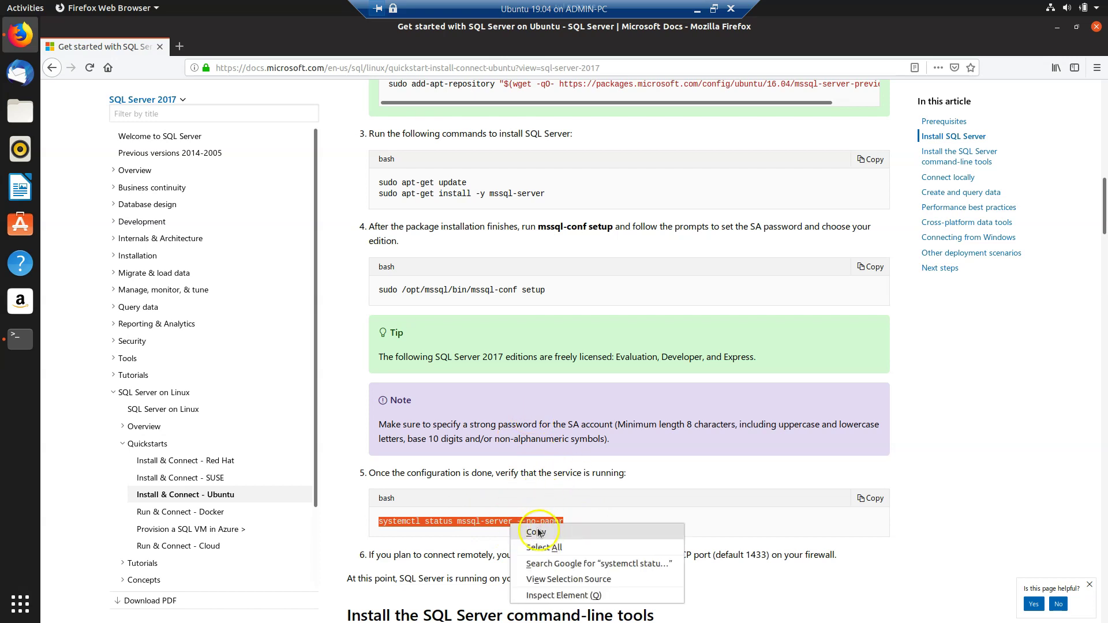
click(540, 522)
click(458, 520)
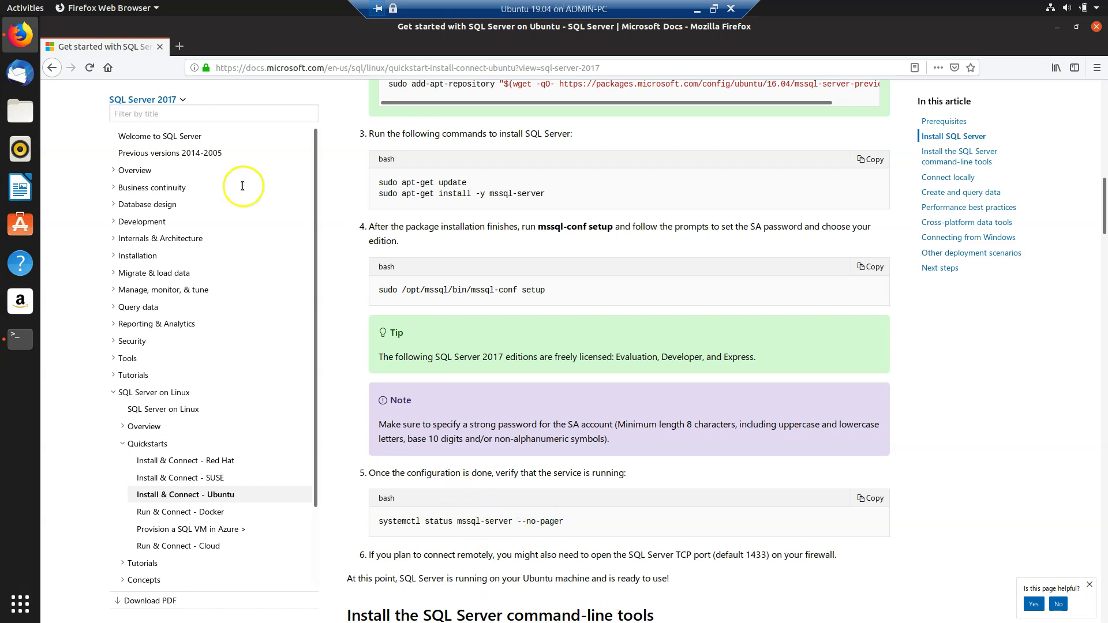
Step: Run "systemctl status mssql-server --no-pager" in the terminal and check the active state and start time of the SQL Server service
click(19, 339)
right_click(362, 202)
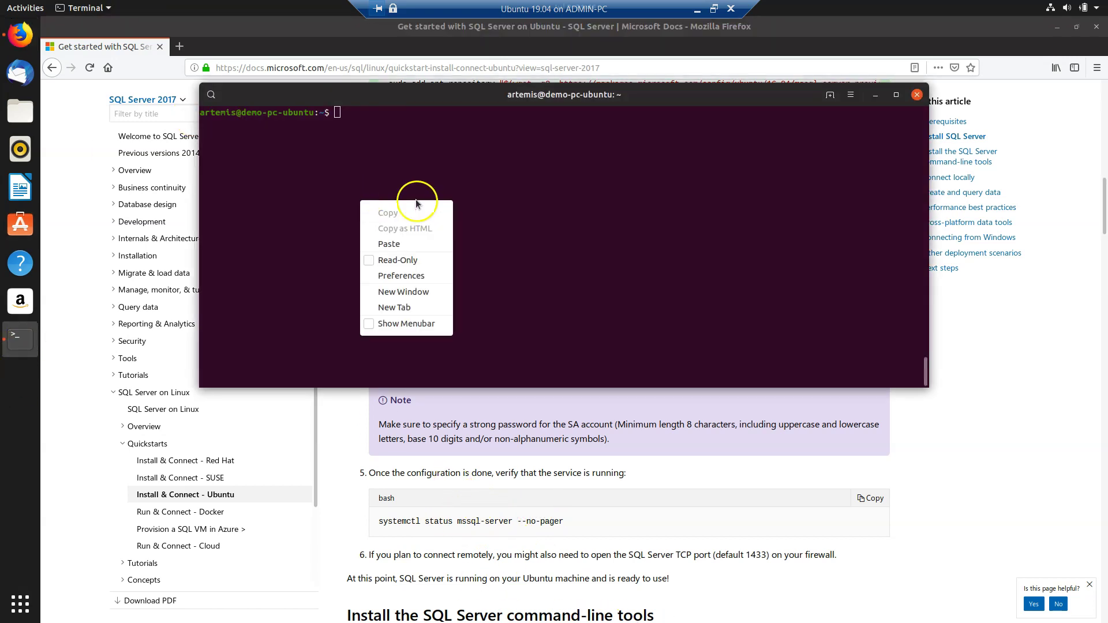
click(401, 243)
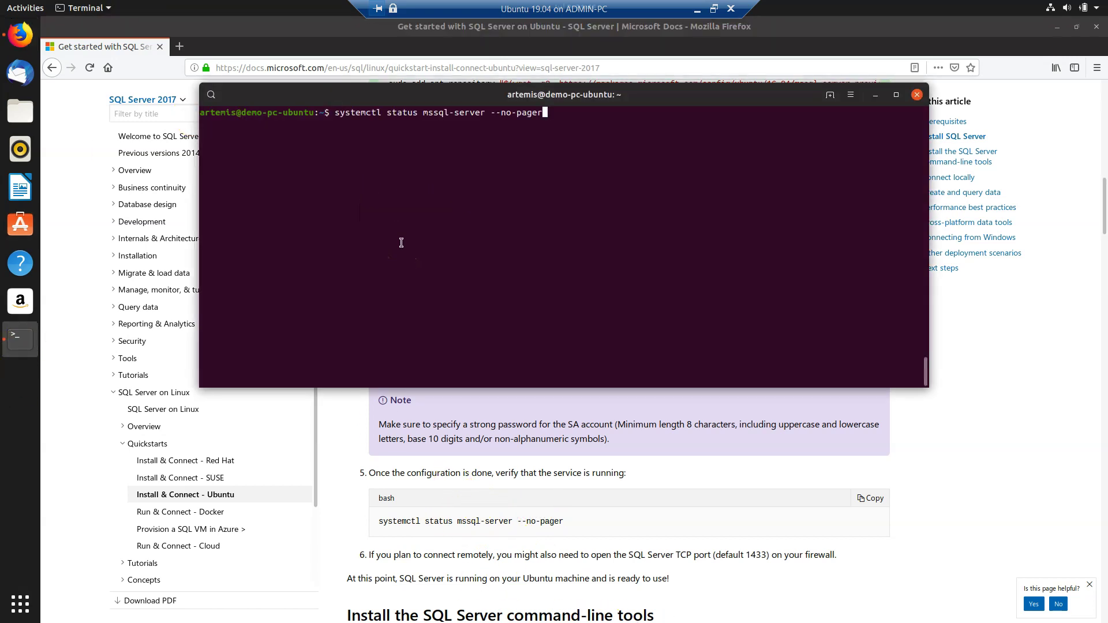
key(Return)
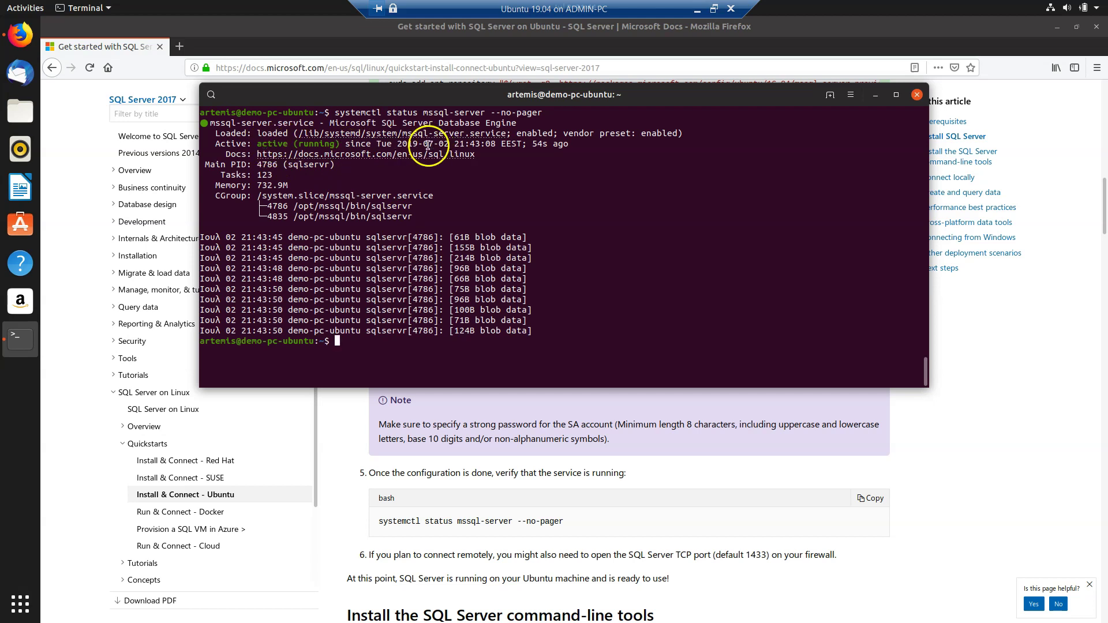
drag(386, 145, 508, 145)
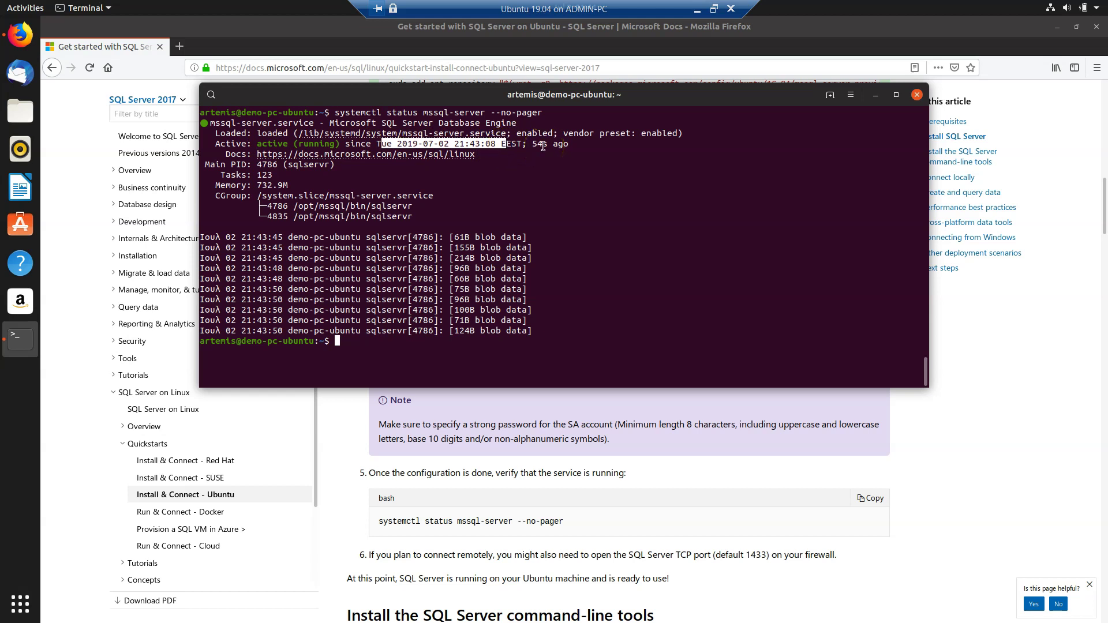
click(577, 149)
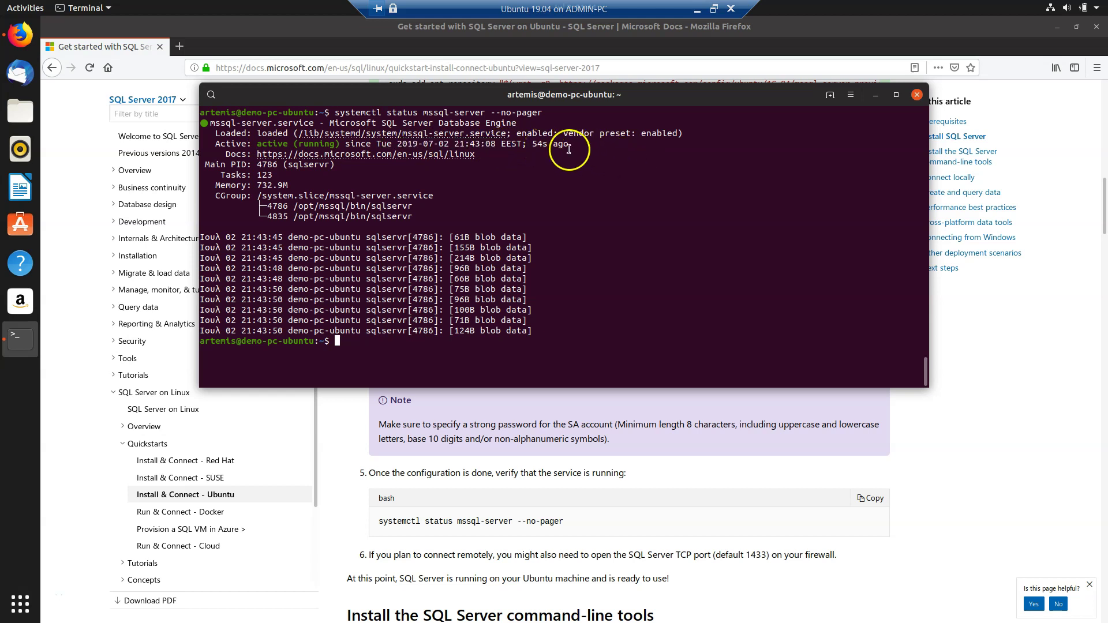
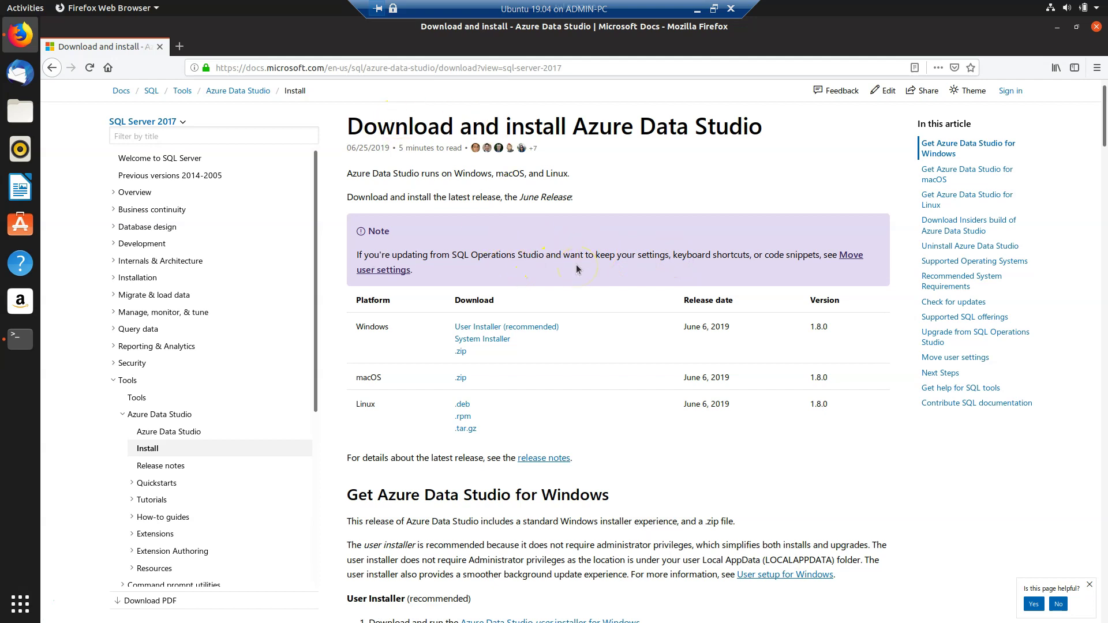
Step: Download the Linux .tar.gz package of Azure Data Studio 1.8.0 from the Microsoft Docs download table and save the file
scroll(576, 269, down, 1)
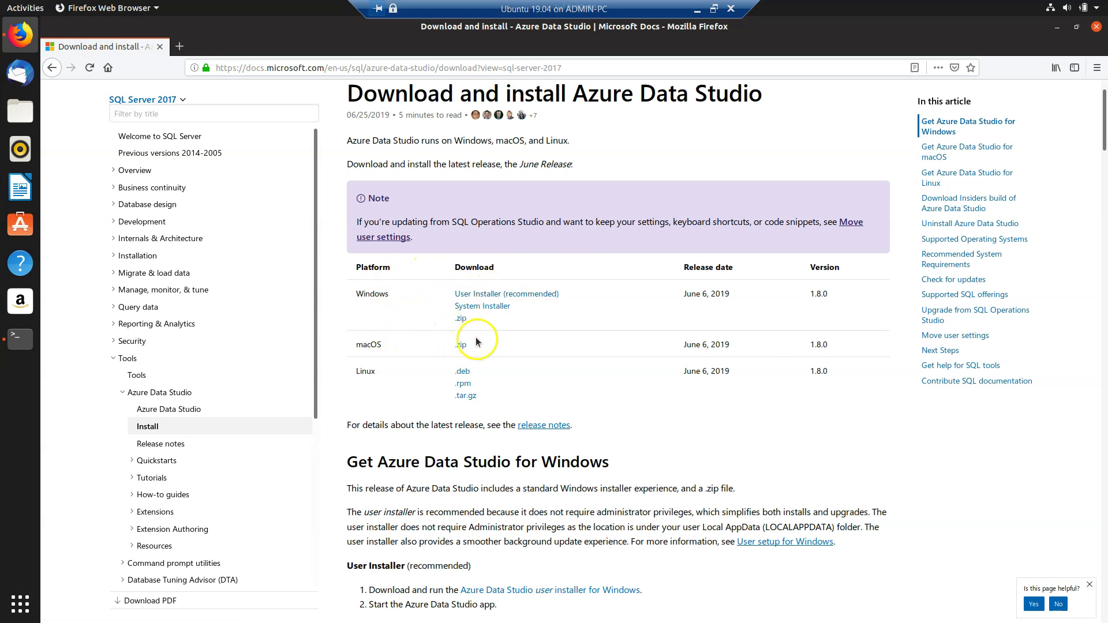
scroll(385, 359, down, 1)
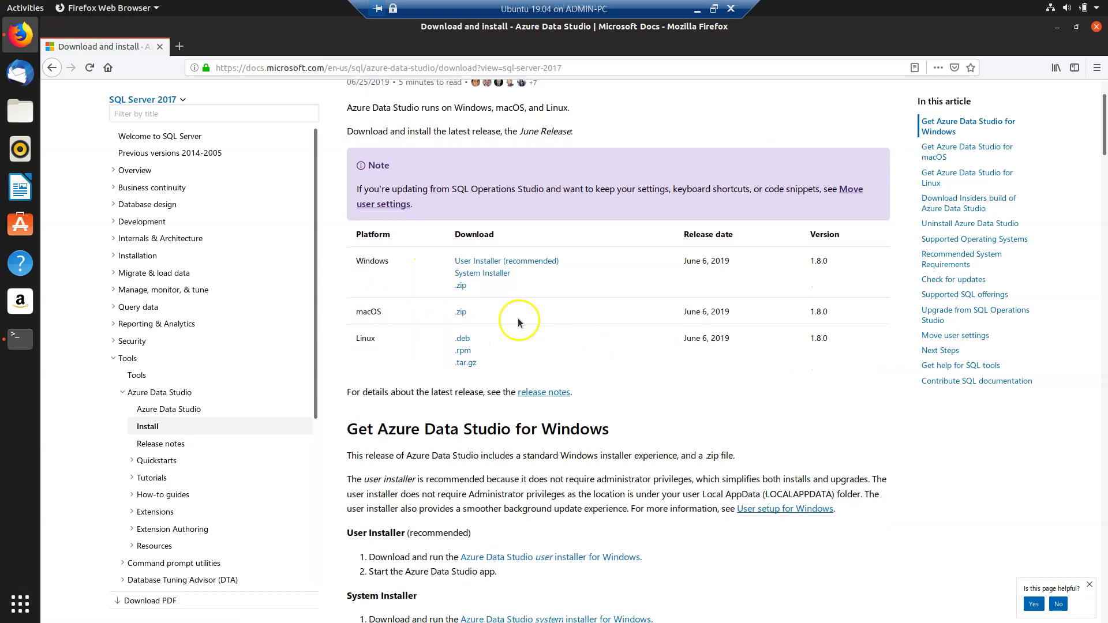
click(478, 368)
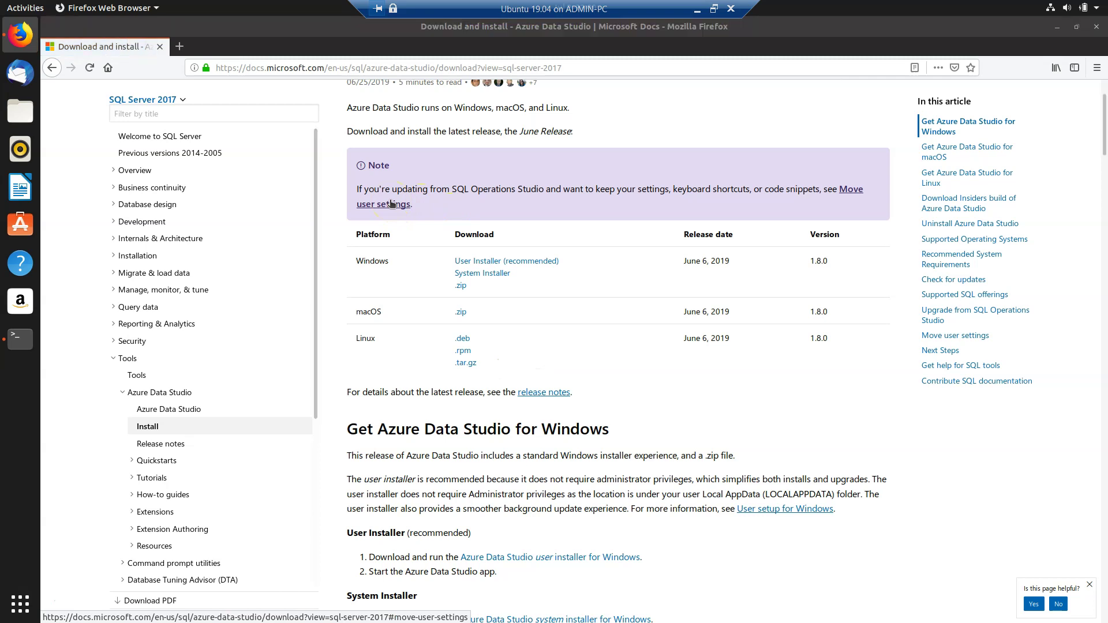
click(462, 344)
click(683, 402)
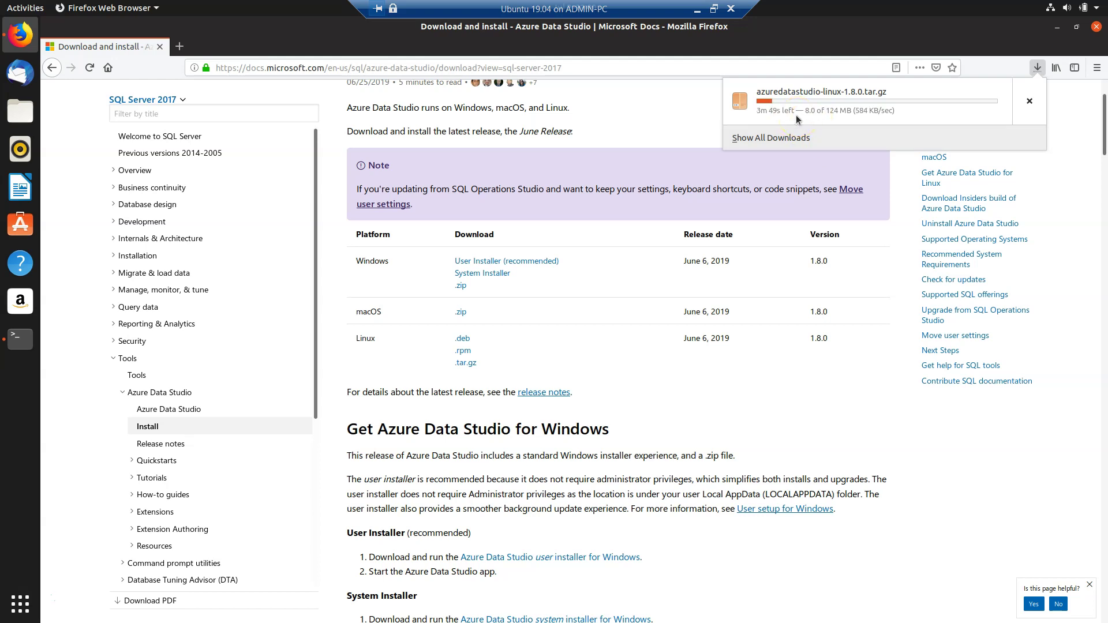
Step: Examine the tar.gz installation commands in the Linux section of the Azure Data Studio download page
scroll(586, 367, down, 5)
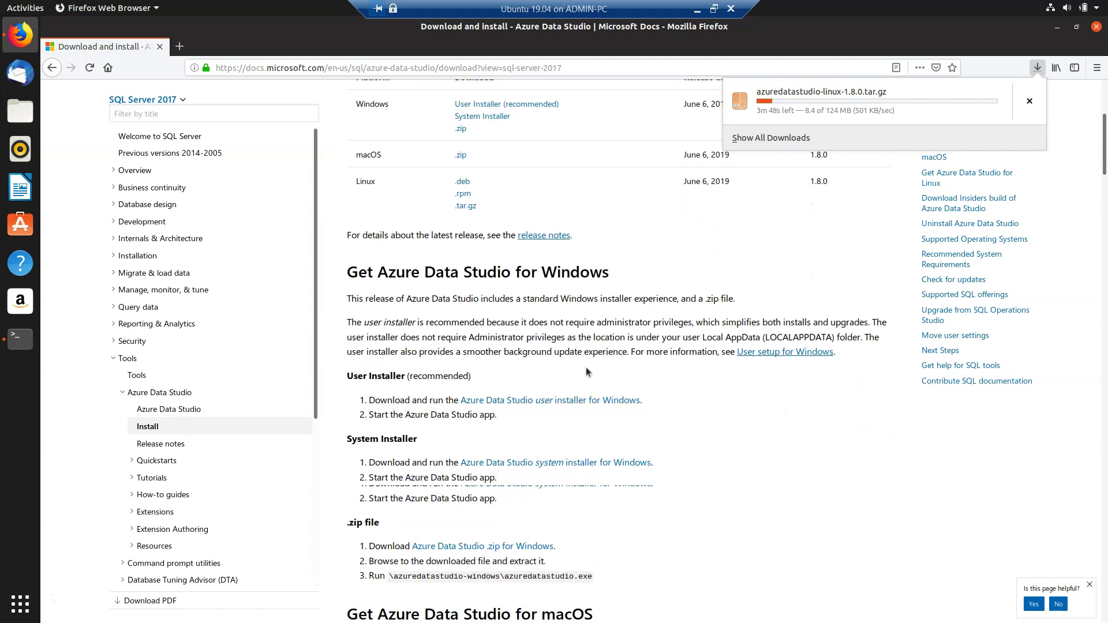
scroll(586, 368, down, 10)
scroll(584, 370, up, 1)
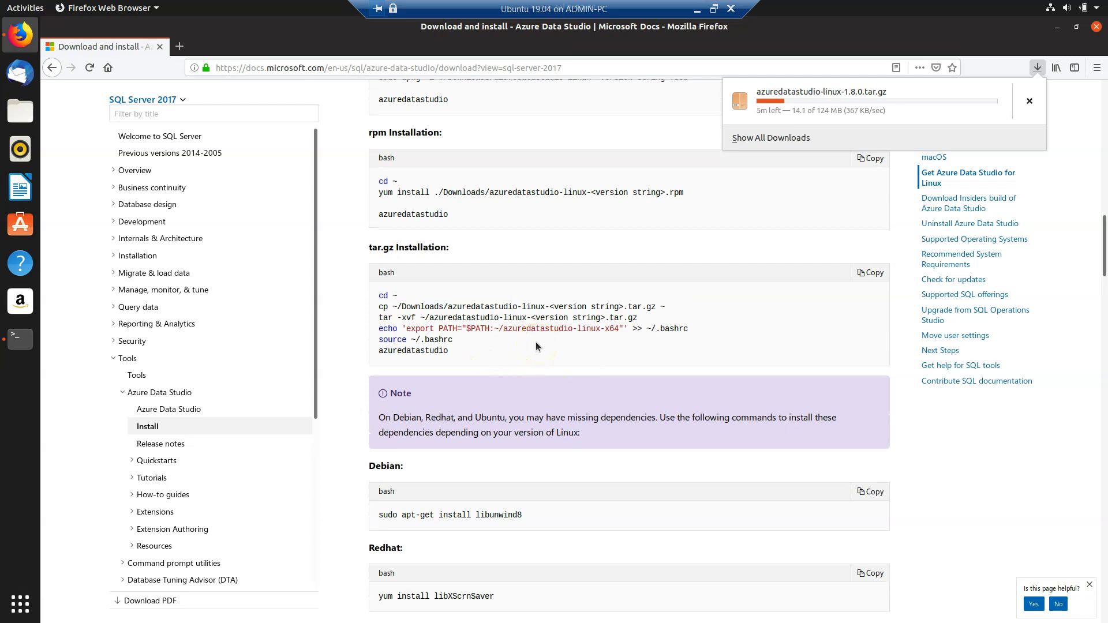
click(386, 272)
scroll(385, 268, down, 1)
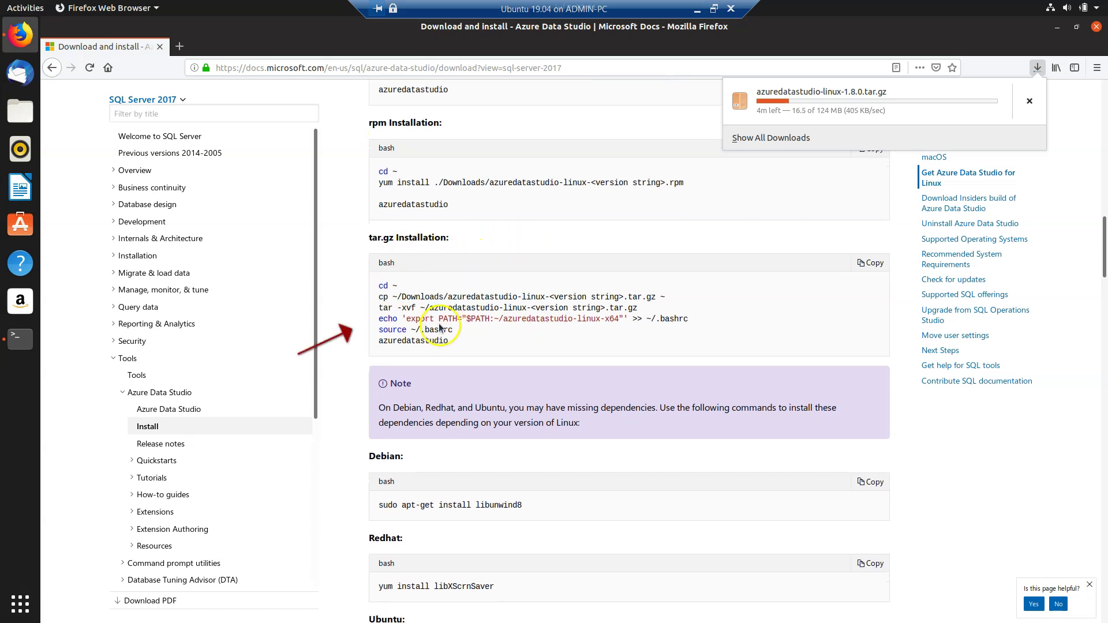
Step: Examine the missing-dependency commands for Debian, Redhat and Ubuntu below the tar.gz installation section
click(503, 296)
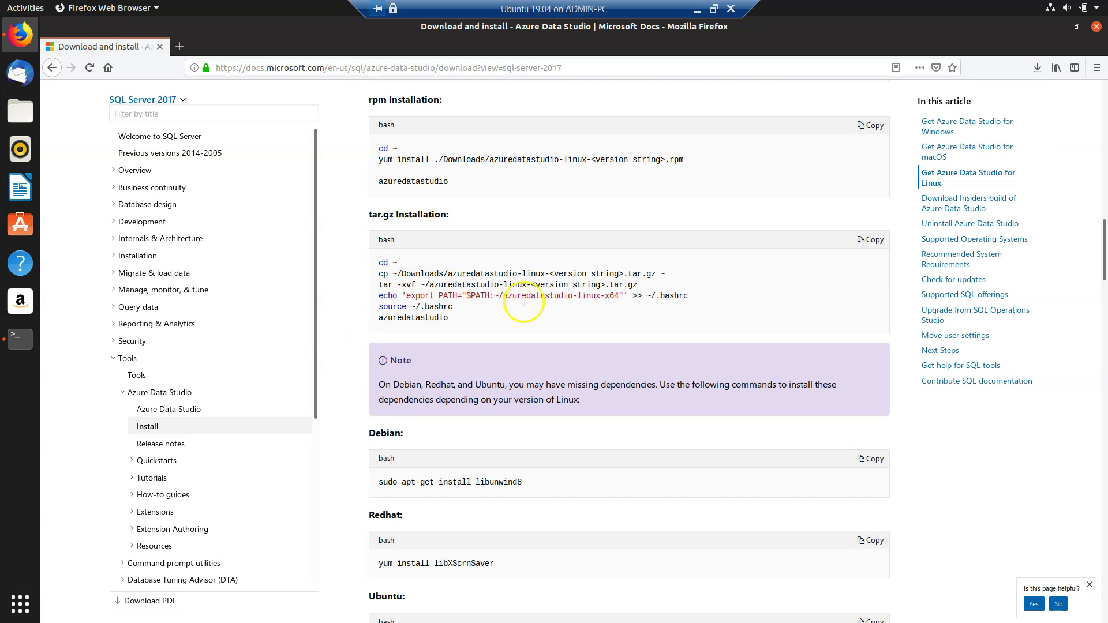
key(ctrl+k)
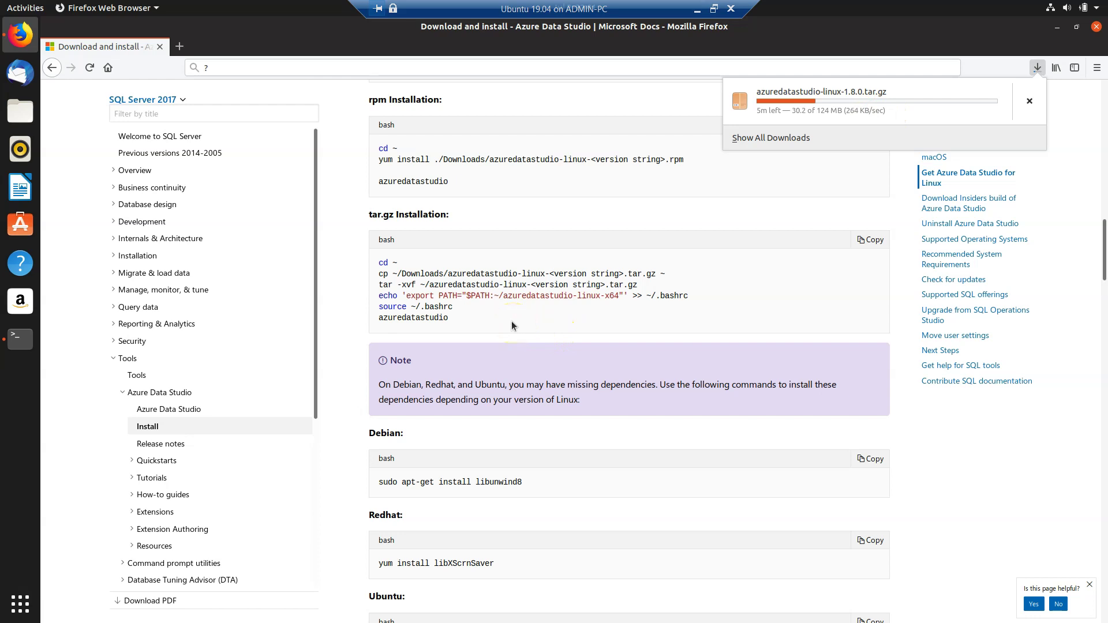
scroll(512, 325, down, 2)
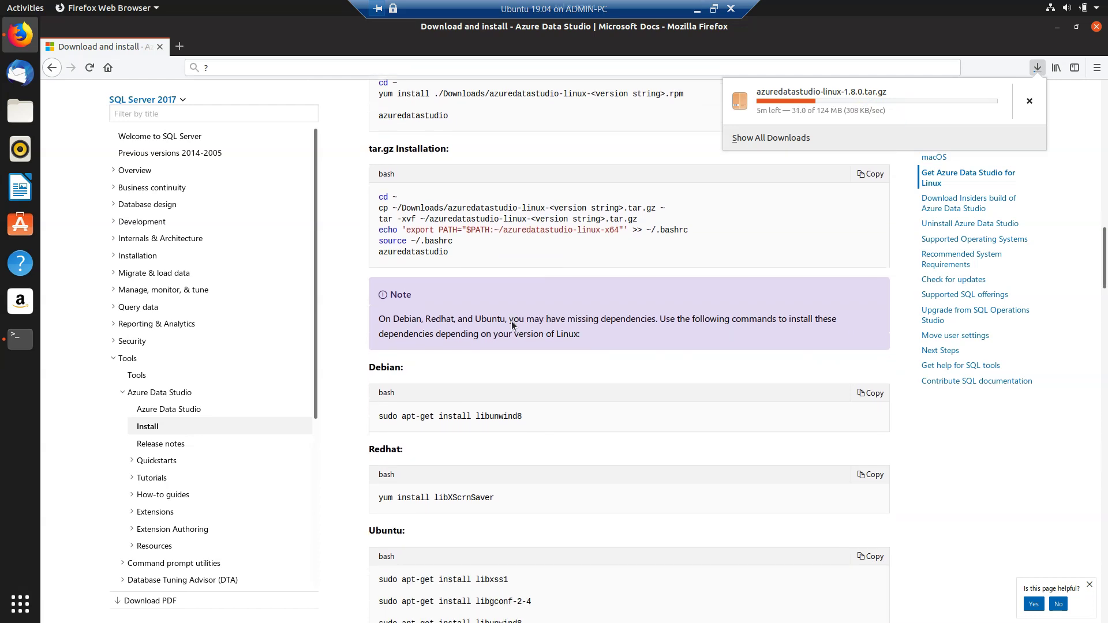
scroll(511, 325, down, 3)
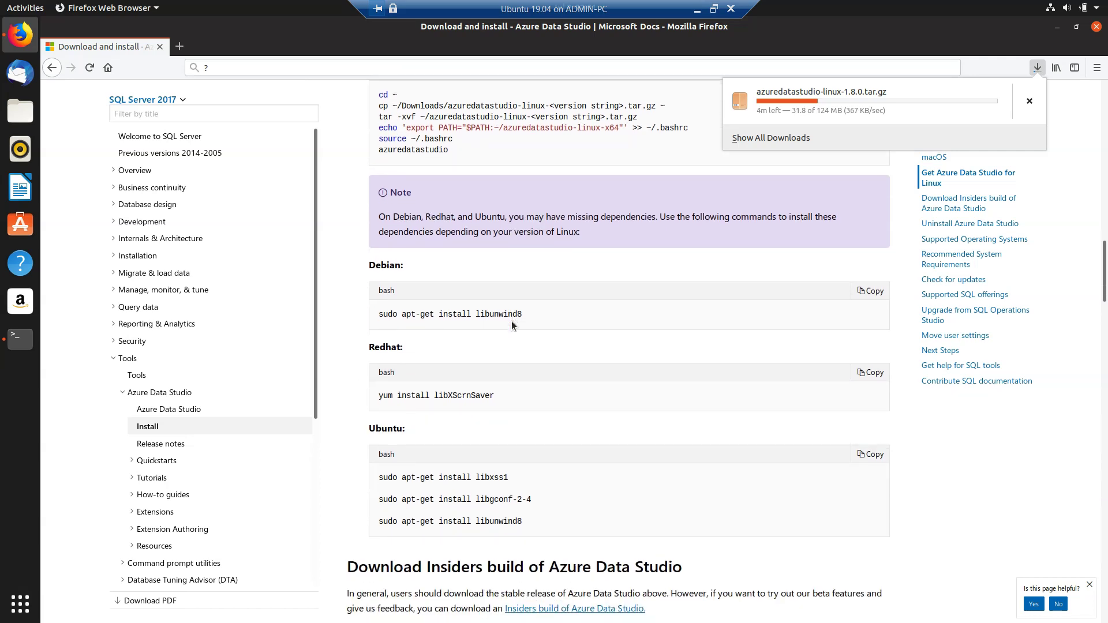
scroll(512, 325, down, 1)
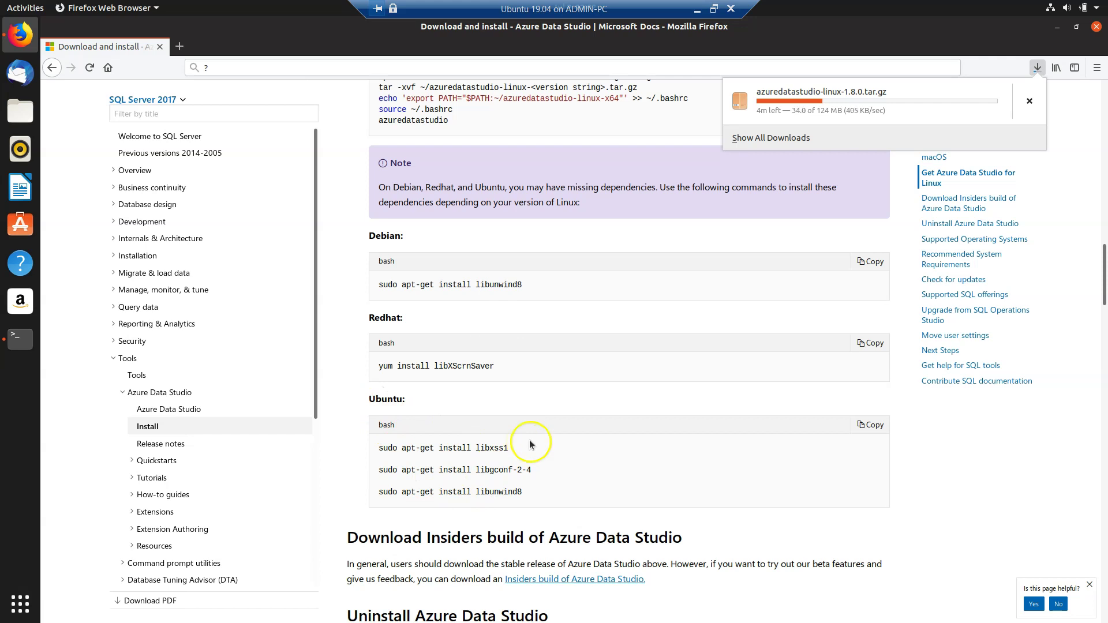
Step: Copy the complete block of tar.gz installation commands, from "cd ~" through "azuredatastudio"
scroll(556, 407, up, 4)
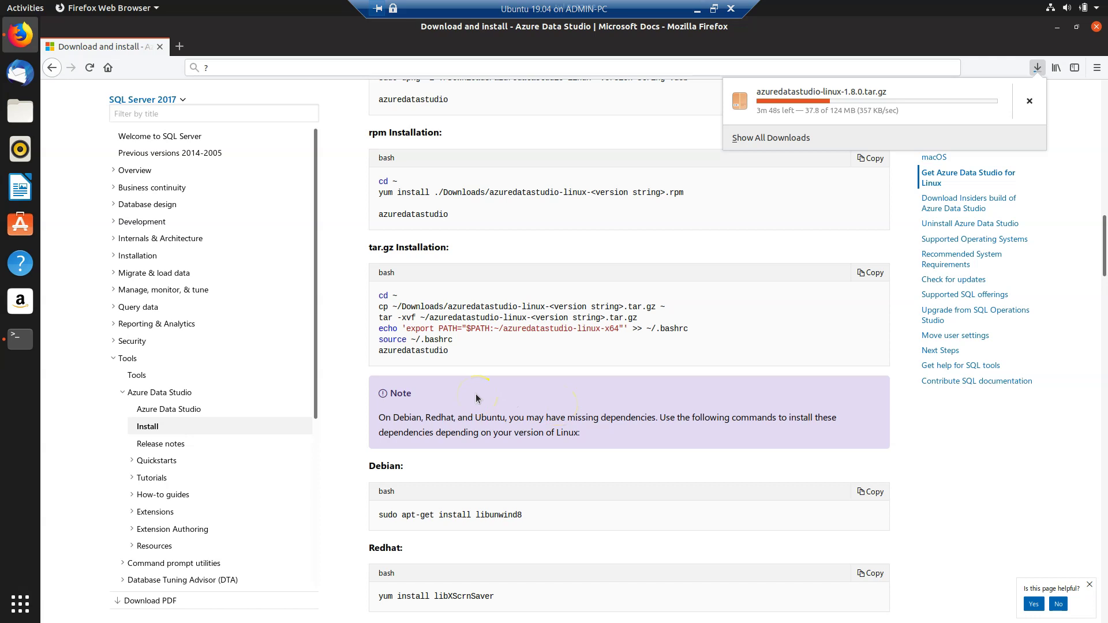
drag(454, 352, 378, 295)
right_click(404, 301)
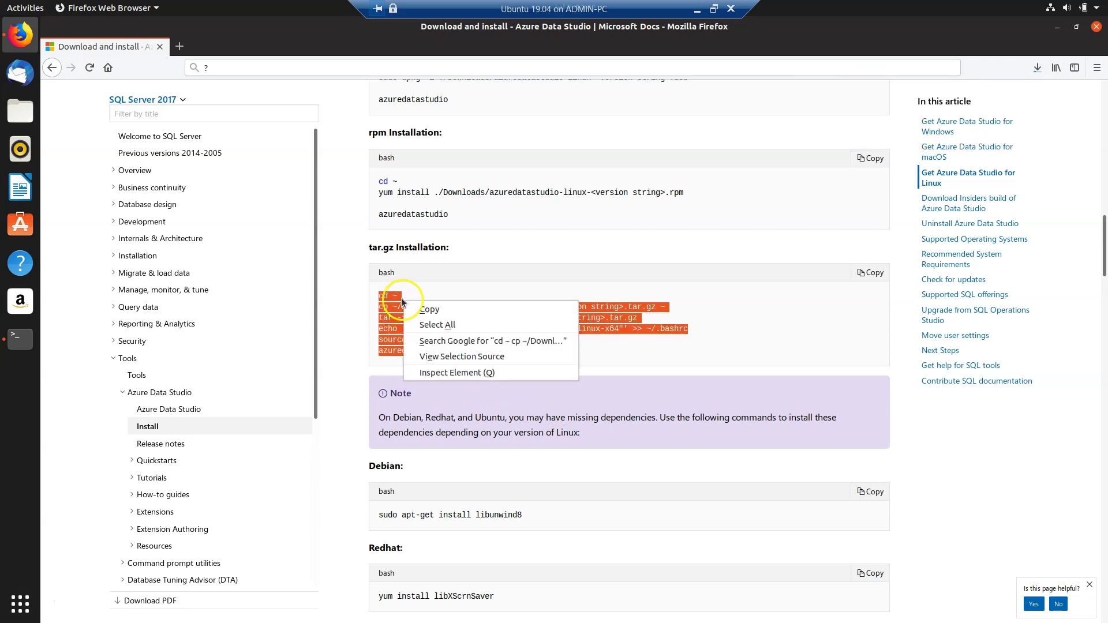
click(431, 311)
click(508, 316)
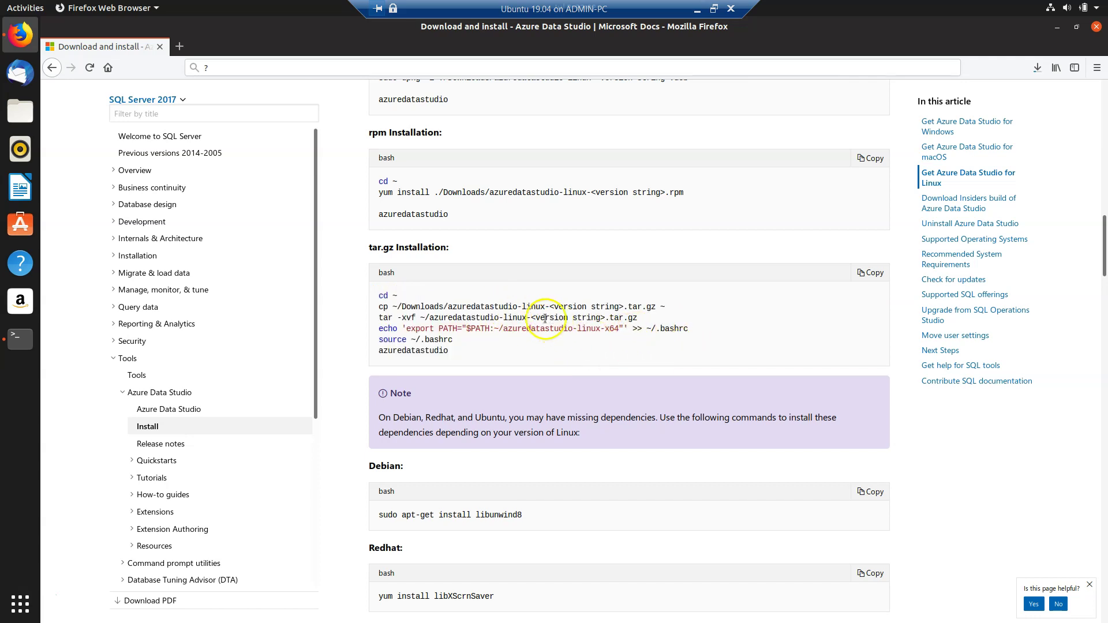
Step: Check the download progress of azuredatastudio-linux-1.8.0.tar.gz in Firefox
mouse_move(537, 318)
mouse_down()
mouse_move(600, 318)
mouse_move(548, 318)
mouse_up()
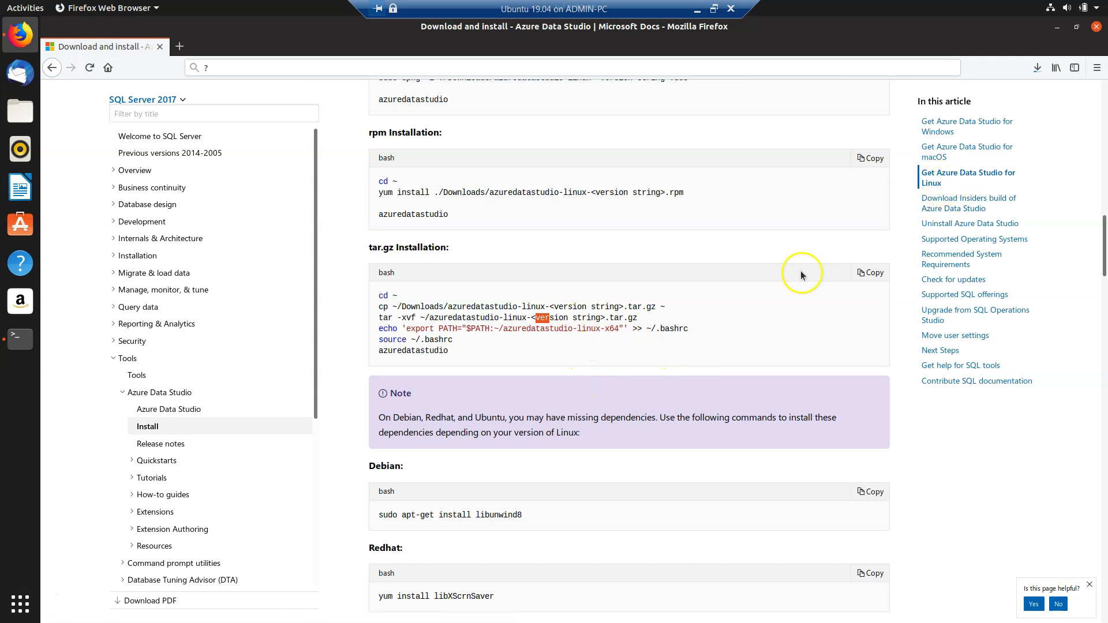
click(1037, 68)
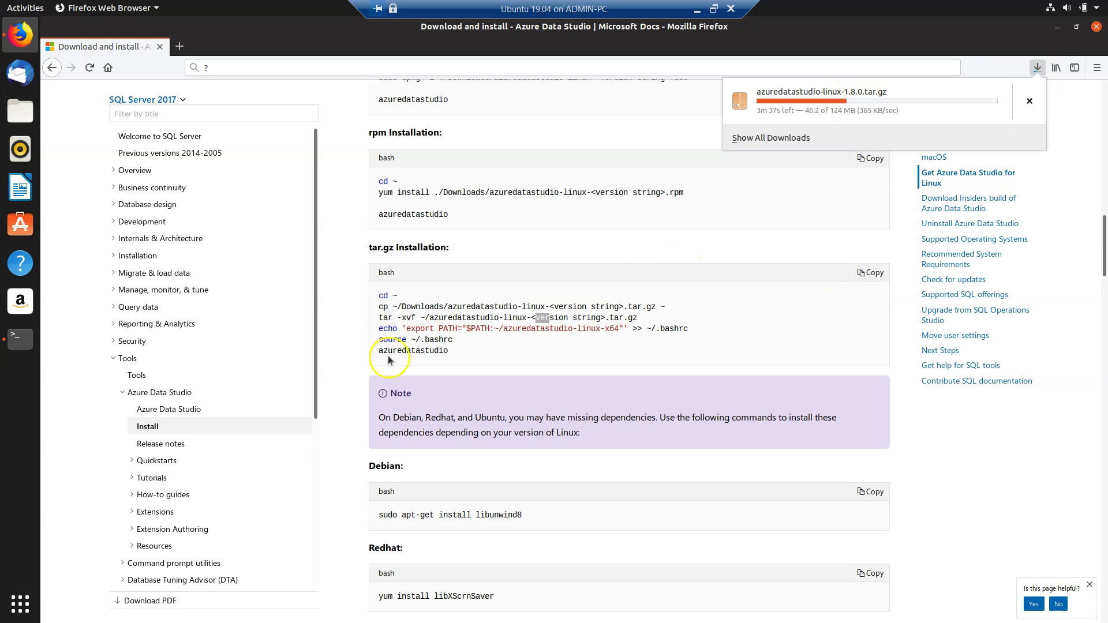
click(495, 354)
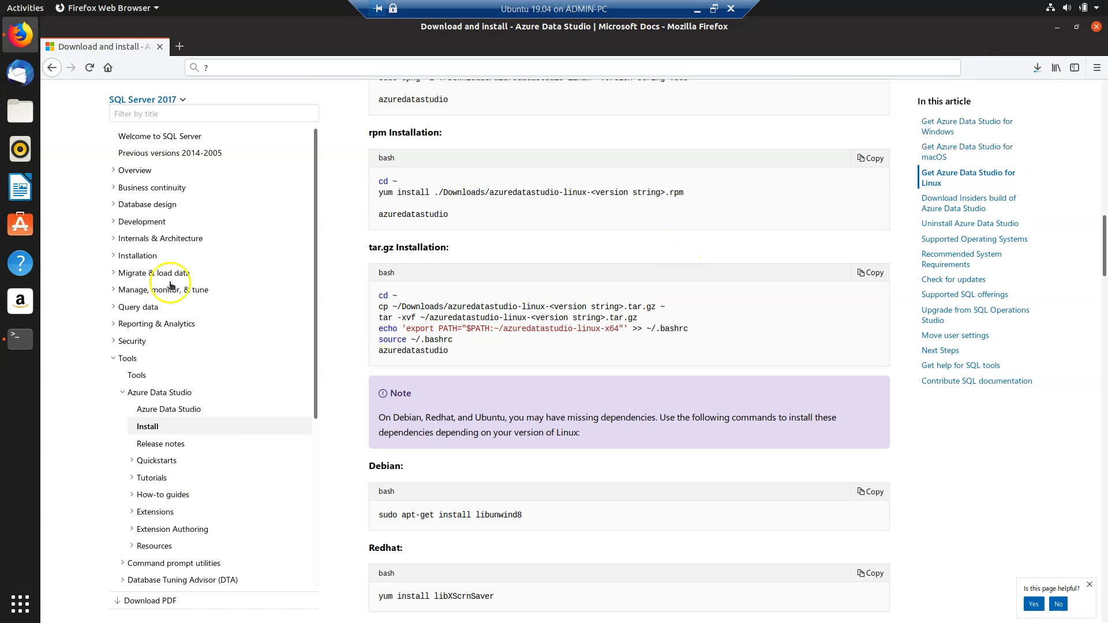
Step: Paste the copied commands into a blank LibreOffice Writer document and replace the "<version string>" placeholder in the cp line with 1.8.0
click(21, 188)
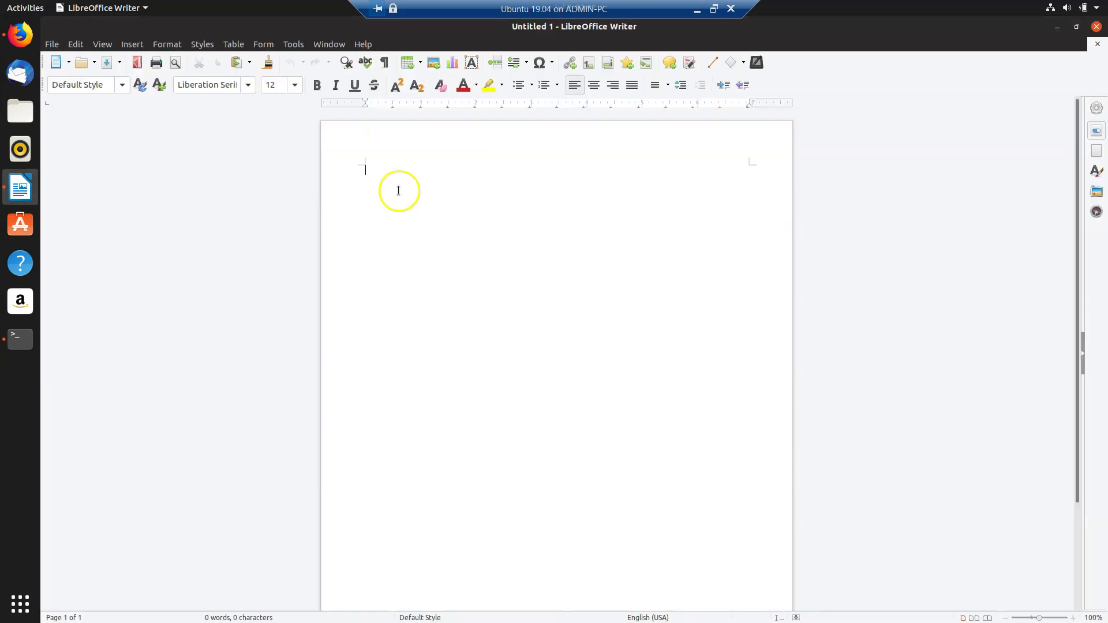
key(ctrl+v)
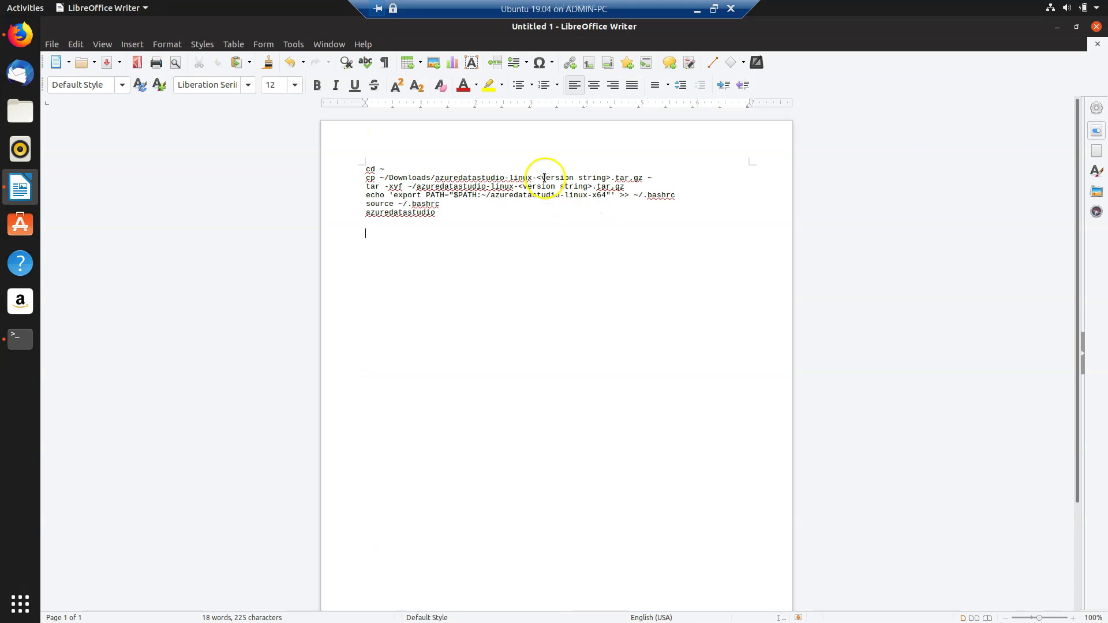
click(698, 208)
key(Delete)
key(Delete)
key(Delete)
key(Delete)
key(Delete)
key(Delete)
key(Delete)
key(Delete)
key(Delete)
key(Delete)
key(Delete)
key(Delete)
key(Delete)
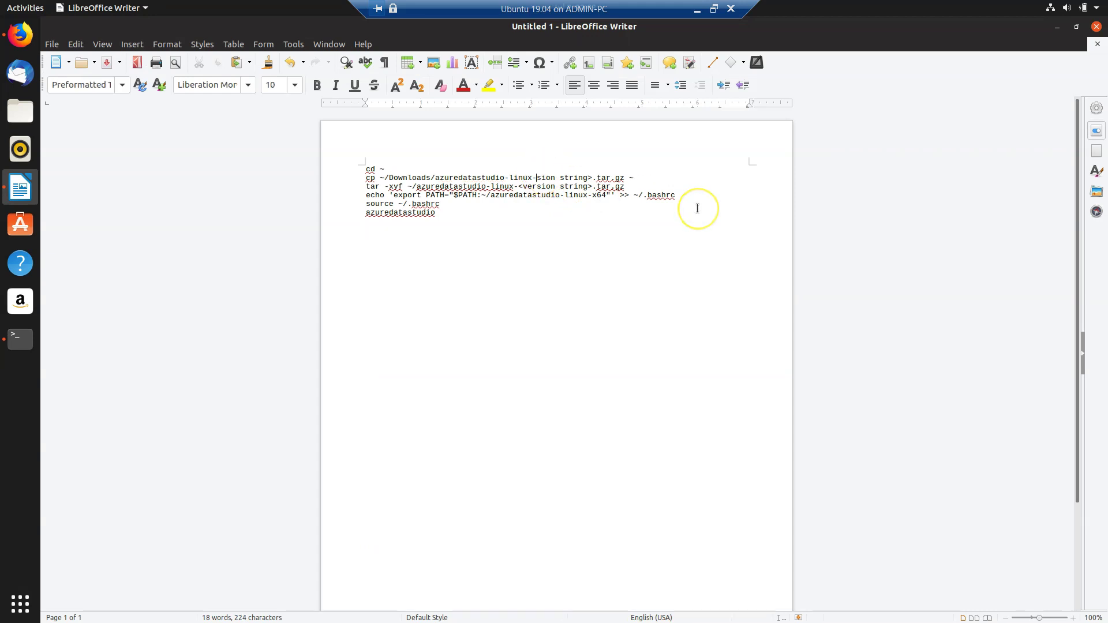
key(Delete)
key(Delete)
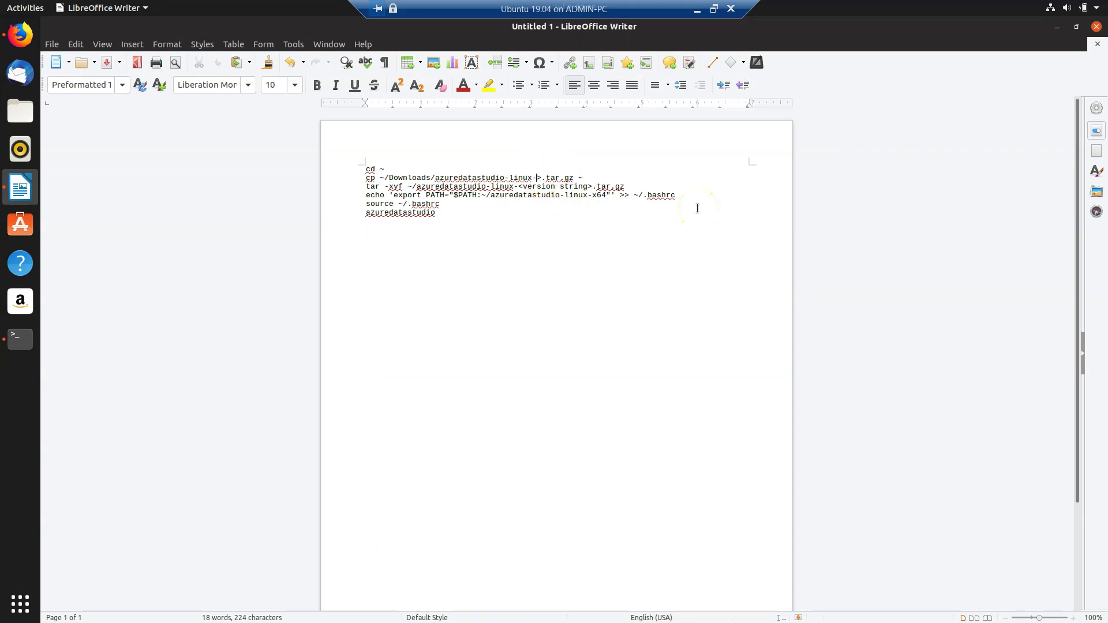
text(1.8.0)
Step: Copy 1.8.0 from the cp line and substitute it for the "<version string>" placeholder in the tar line
key(shift+Left)
key(shift+Left)
click(521, 187)
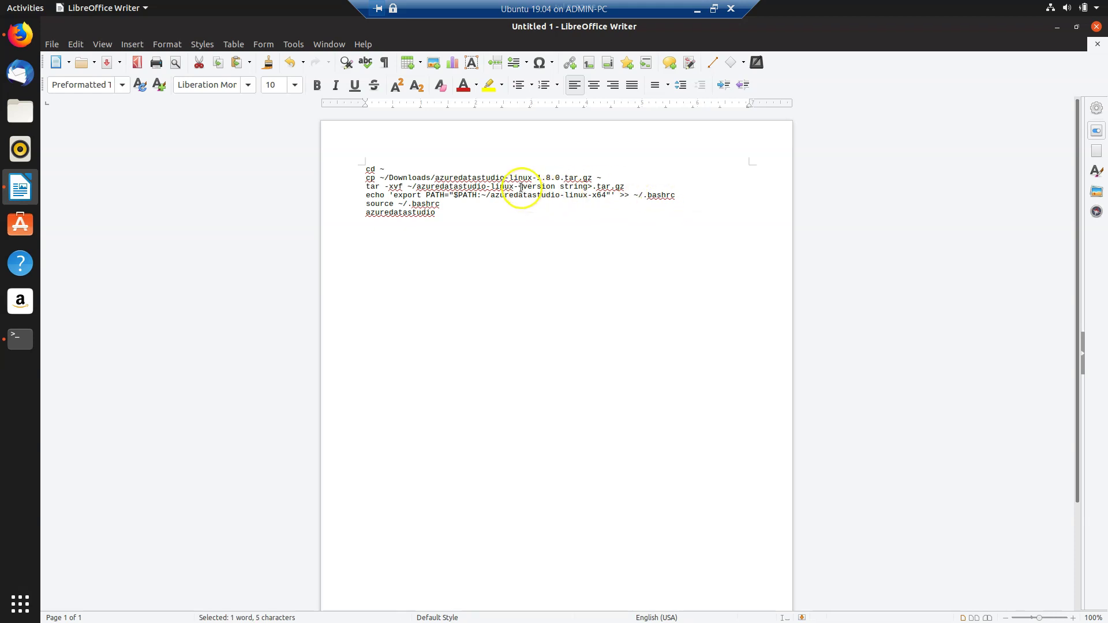
click(594, 186)
drag(593, 186, 522, 186)
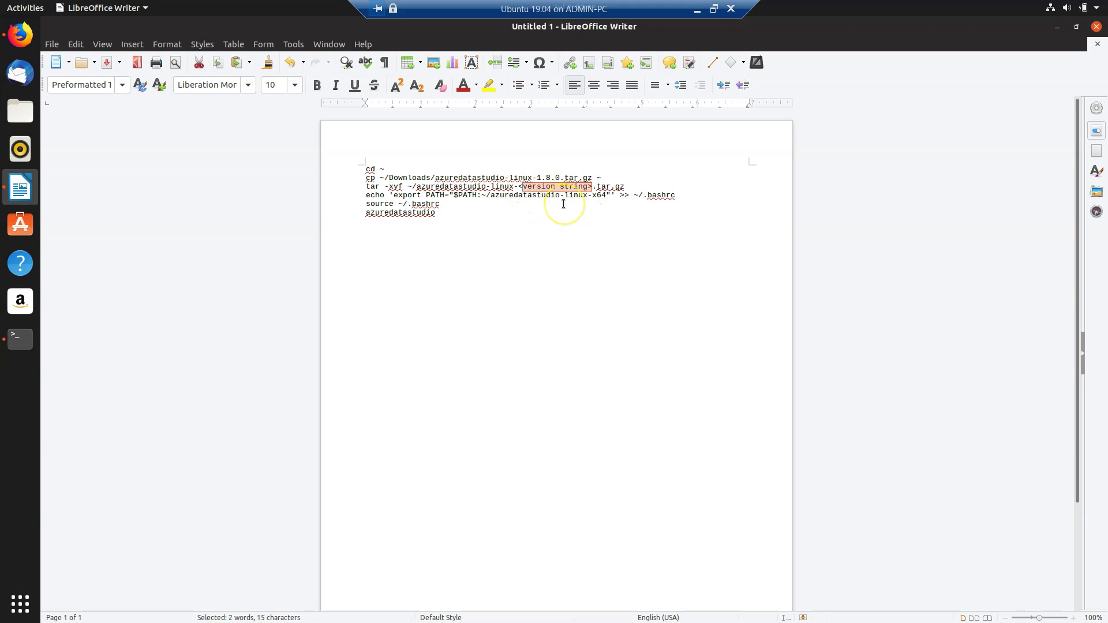
key(BackSpace)
key(BackSpace)
key(ctrl+v)
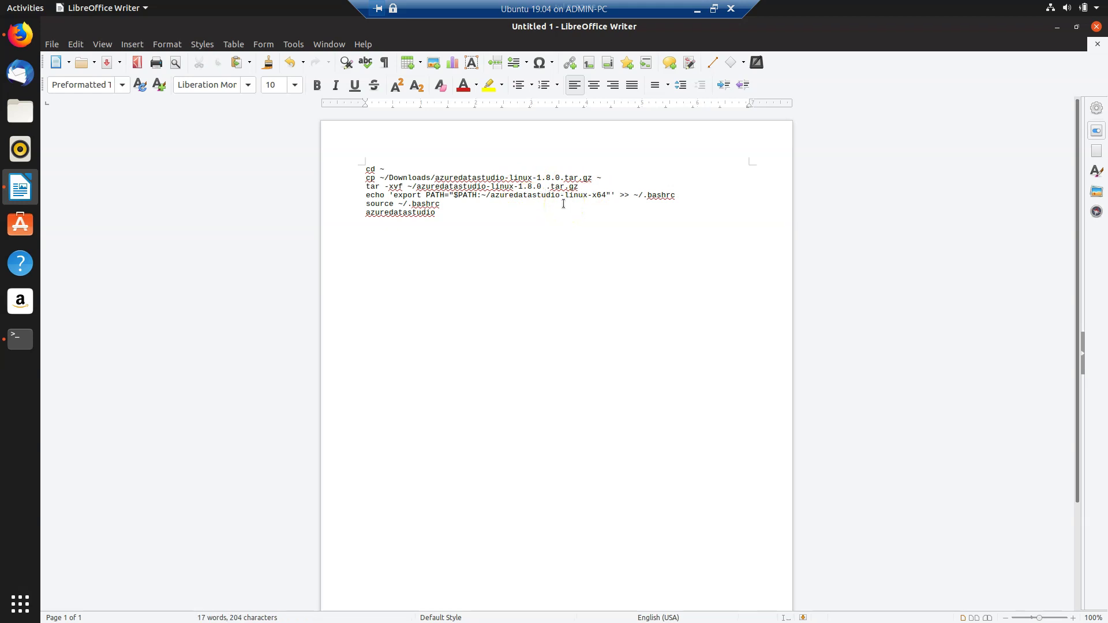
click(409, 303)
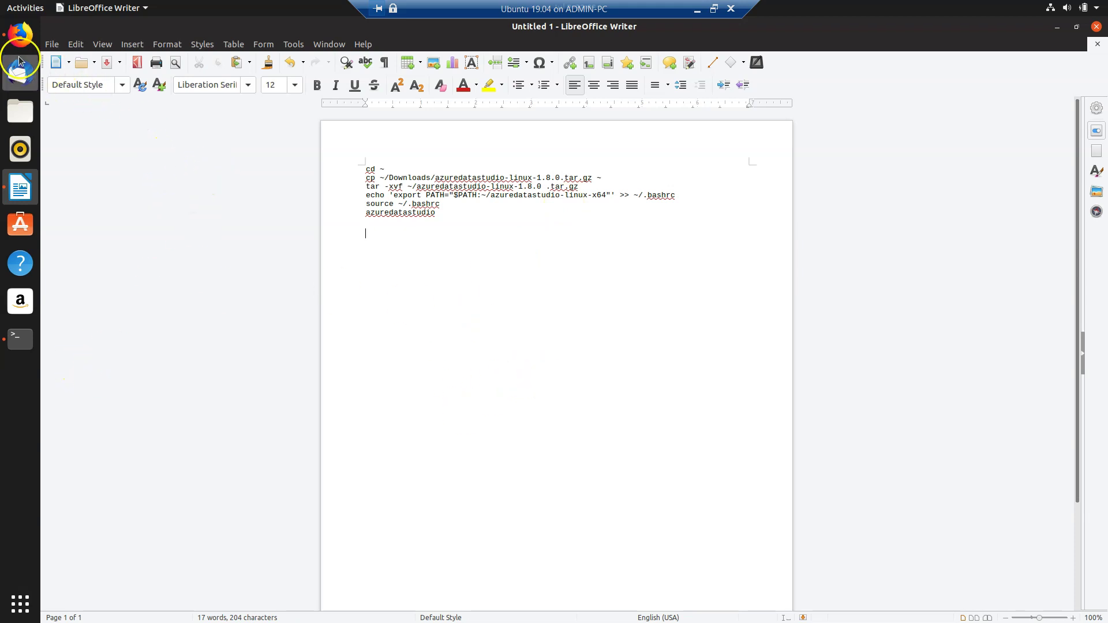
Step: Return to Firefox, check the Azure Data Studio download, and open the folder containing azuredatastudio-linux-1.8.0.tar.gz
click(20, 34)
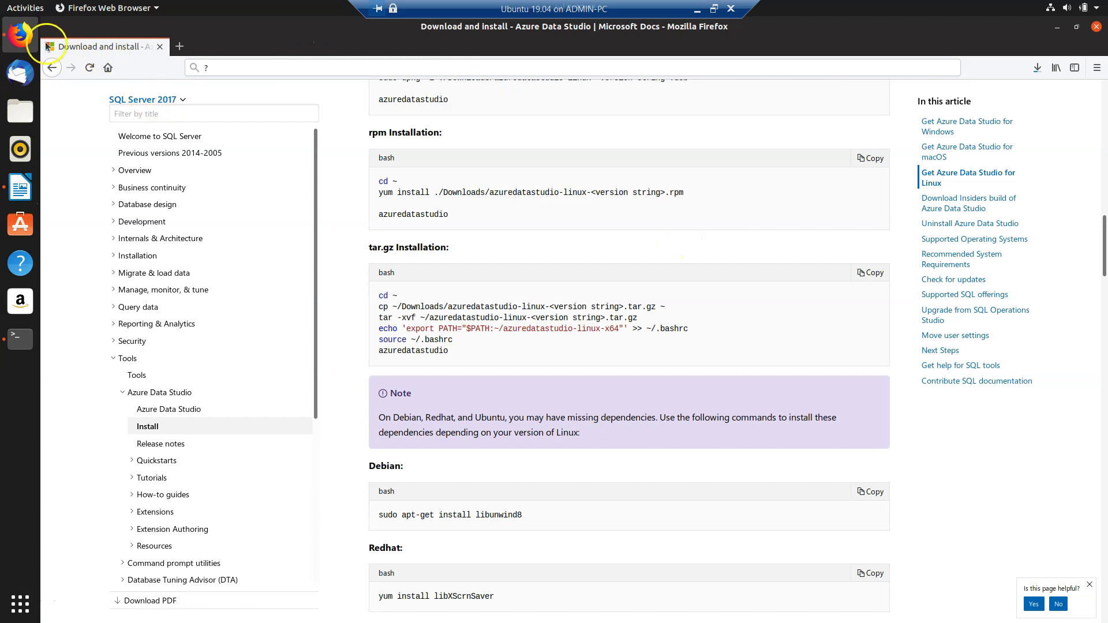
click(1037, 67)
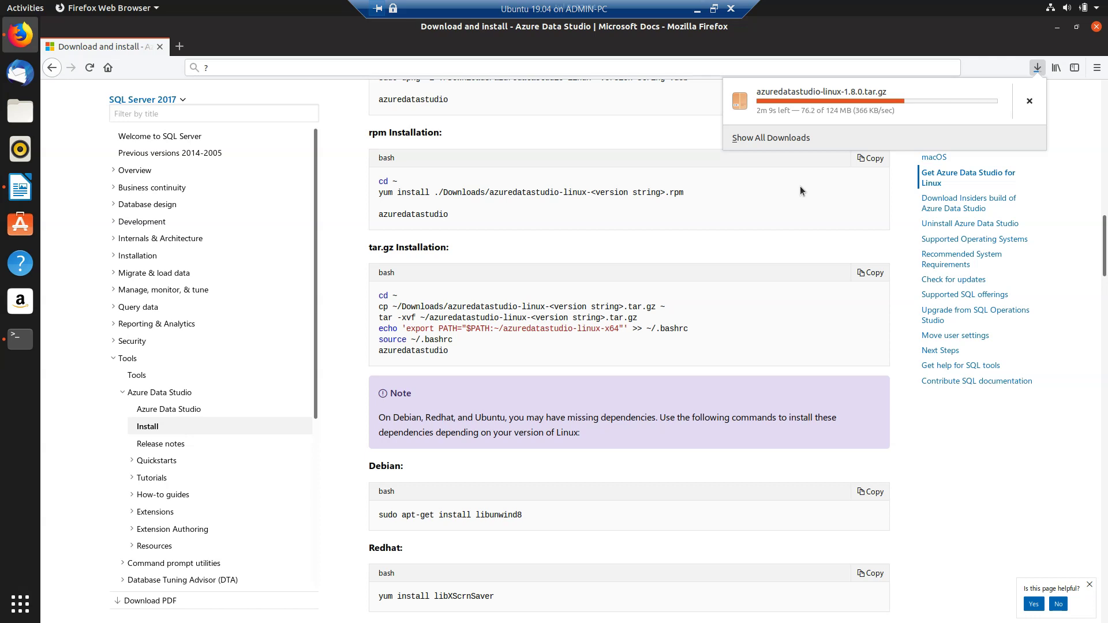
click(794, 200)
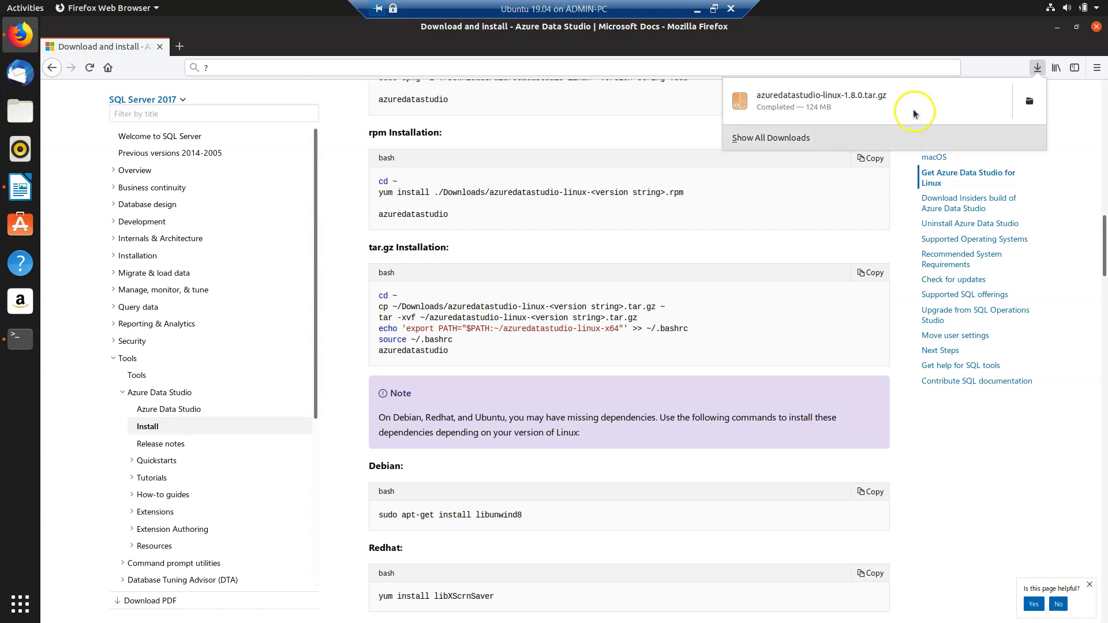
right_click(881, 105)
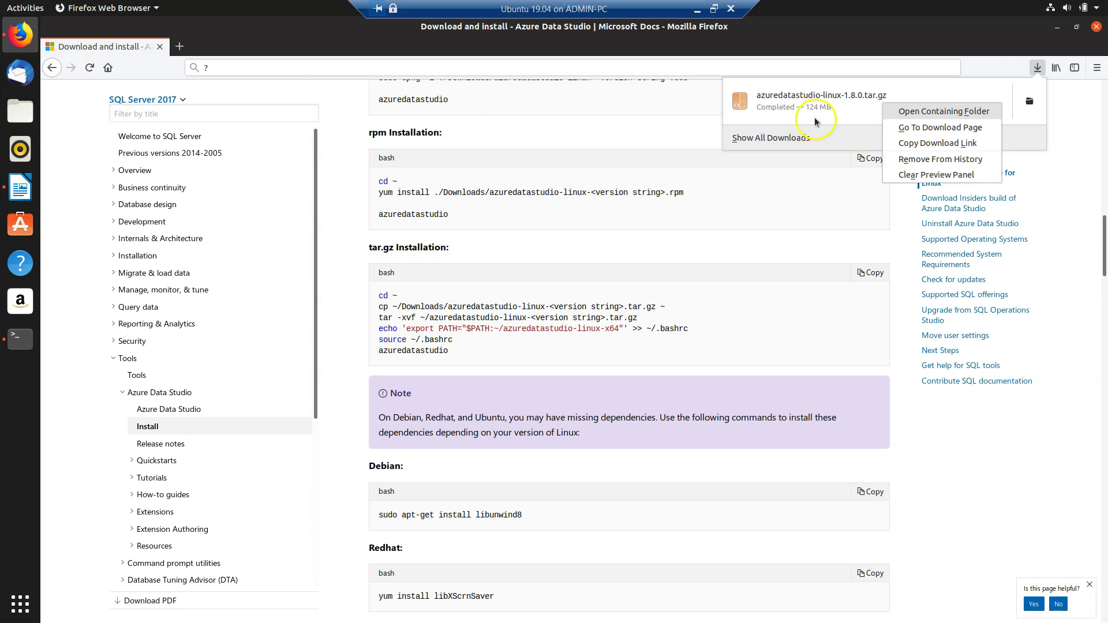
click(910, 118)
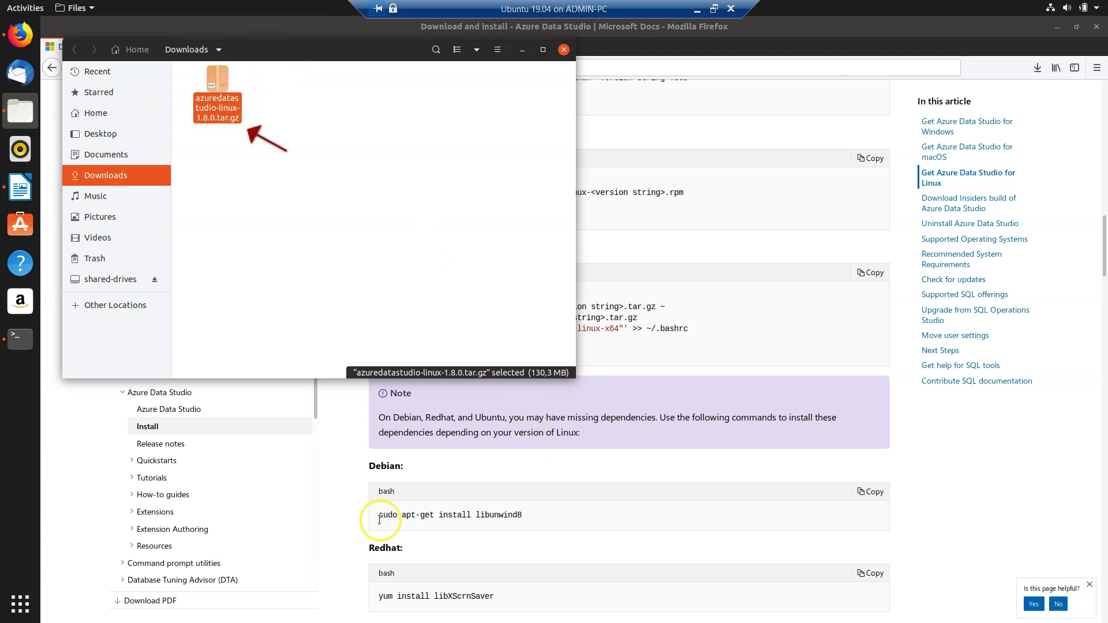
Step: Return to the Writer document and cut the "cd ~" command from the list
click(20, 186)
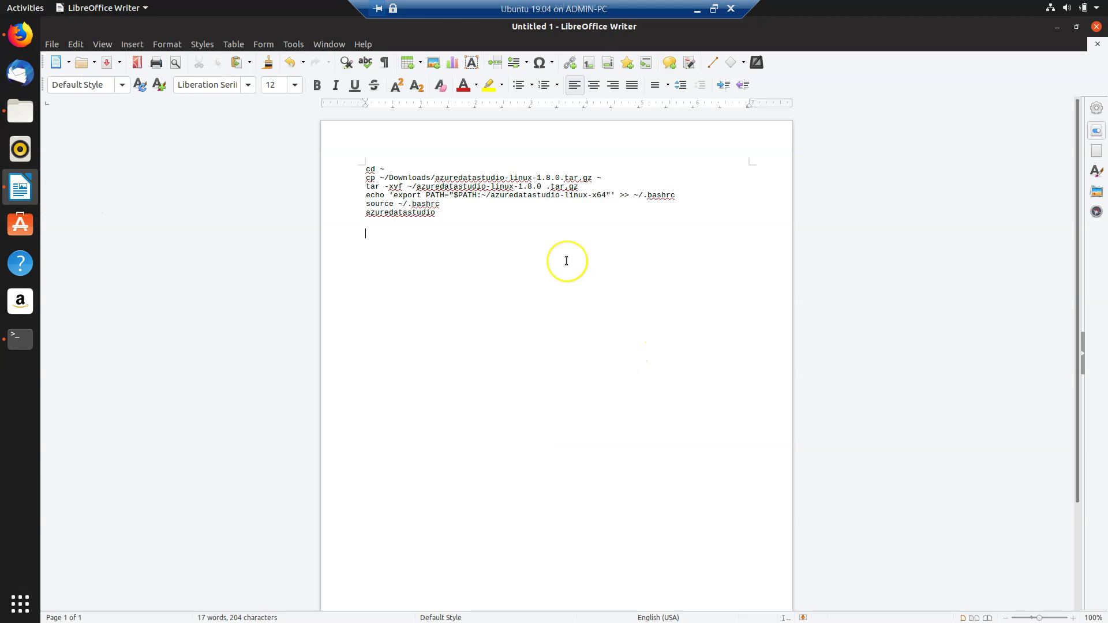
drag(380, 169, 384, 169)
right_click(384, 169)
click(407, 181)
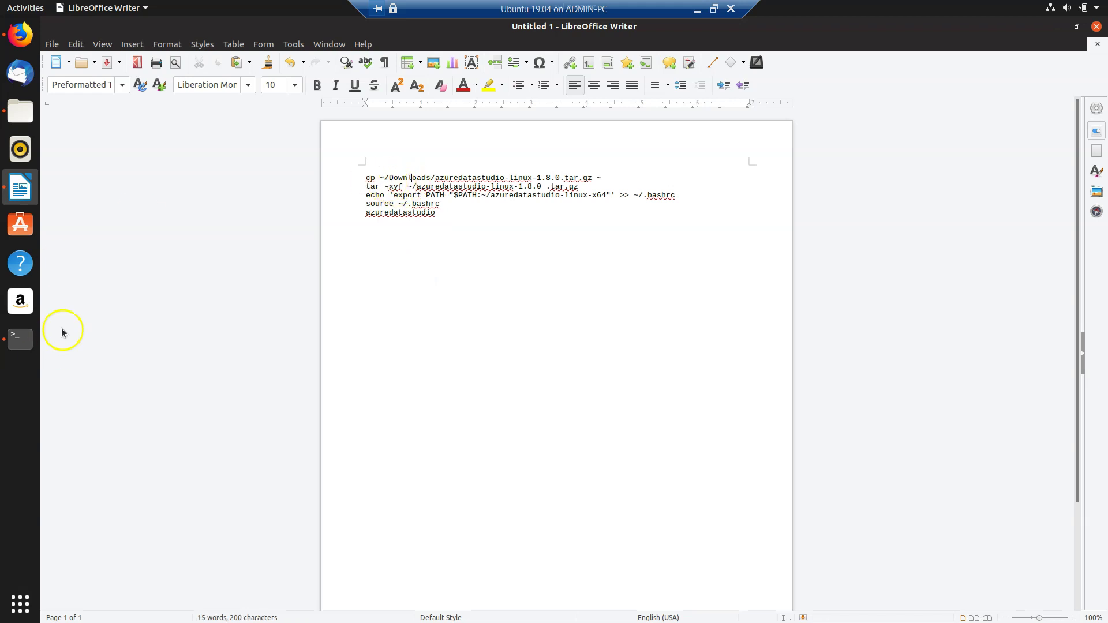
Step: Switch to the terminal, clear its output, and run "cd ~"
click(20, 339)
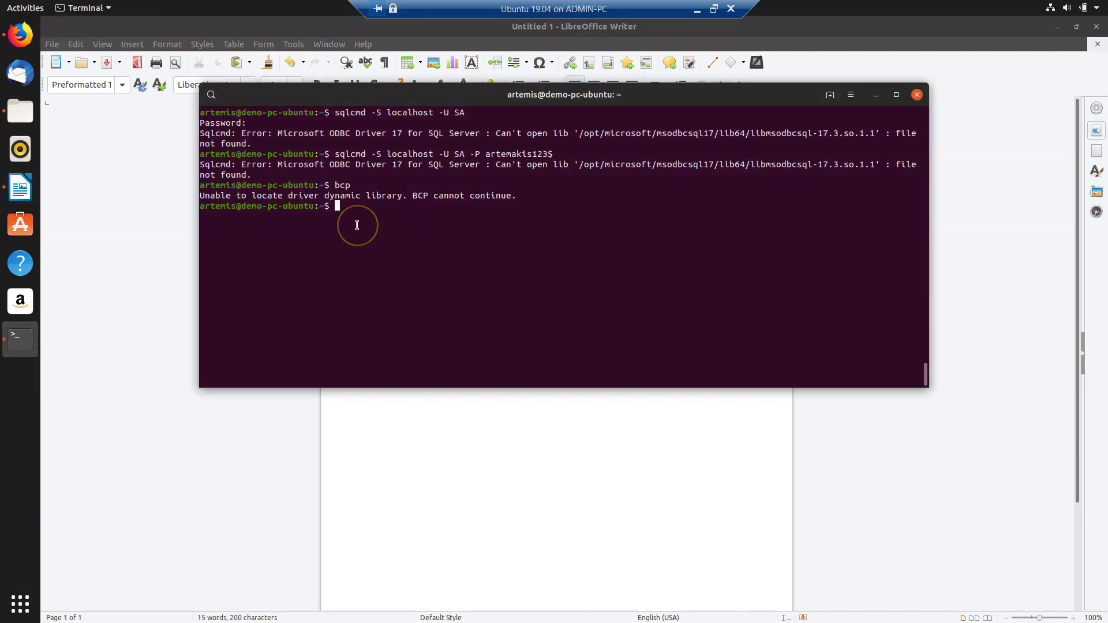
key(ctrl+l)
right_click(407, 182)
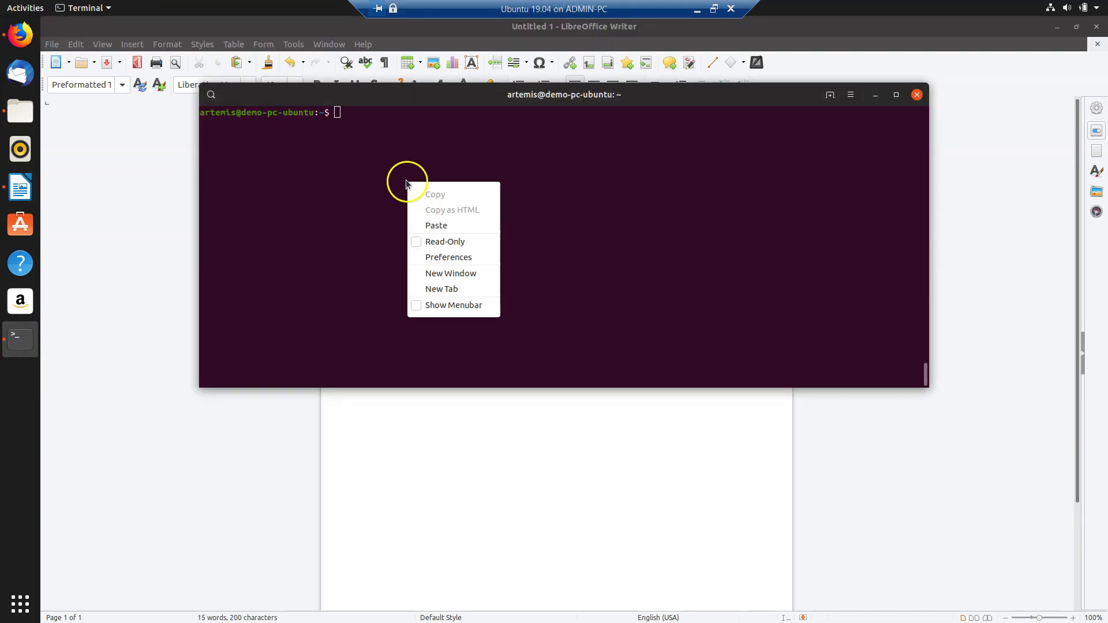
click(432, 225)
key(Return)
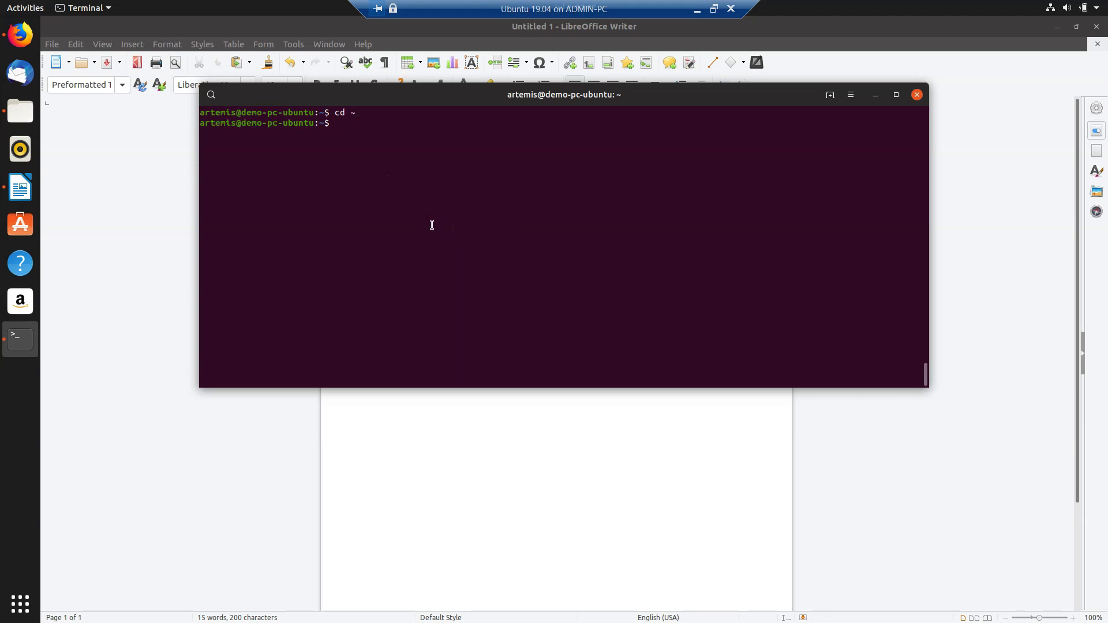
Step: Copy "cp ~/Downloads/azuredatastudio-linux-1.8.0.tar.gz ~" from the Writer document and run it in the terminal
key(alt+Tab)
triple_click(408, 178)
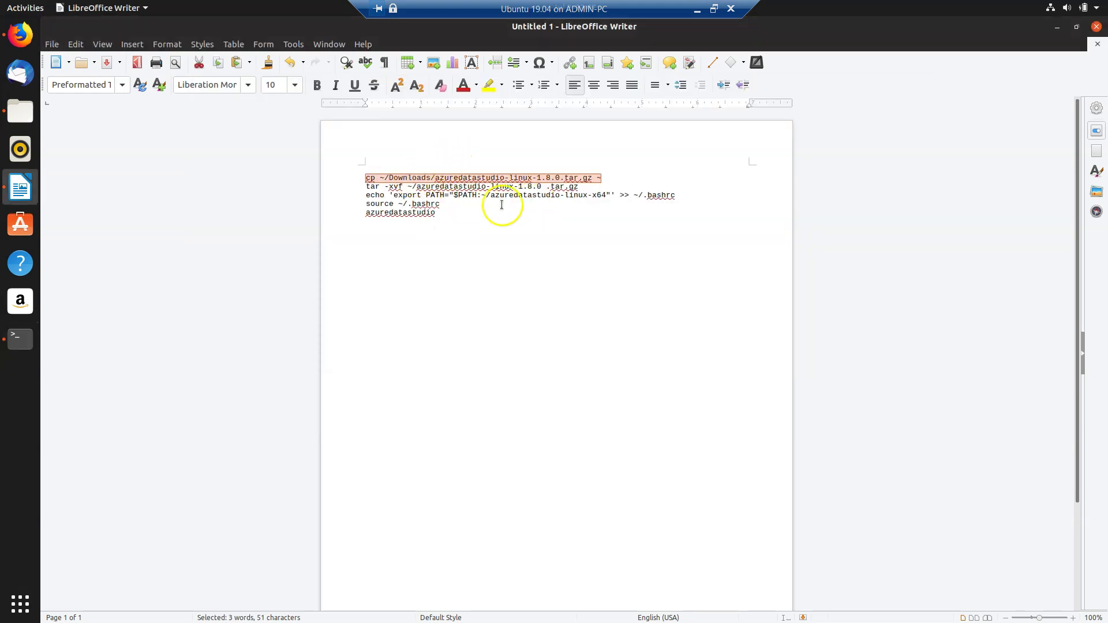
right_click(424, 177)
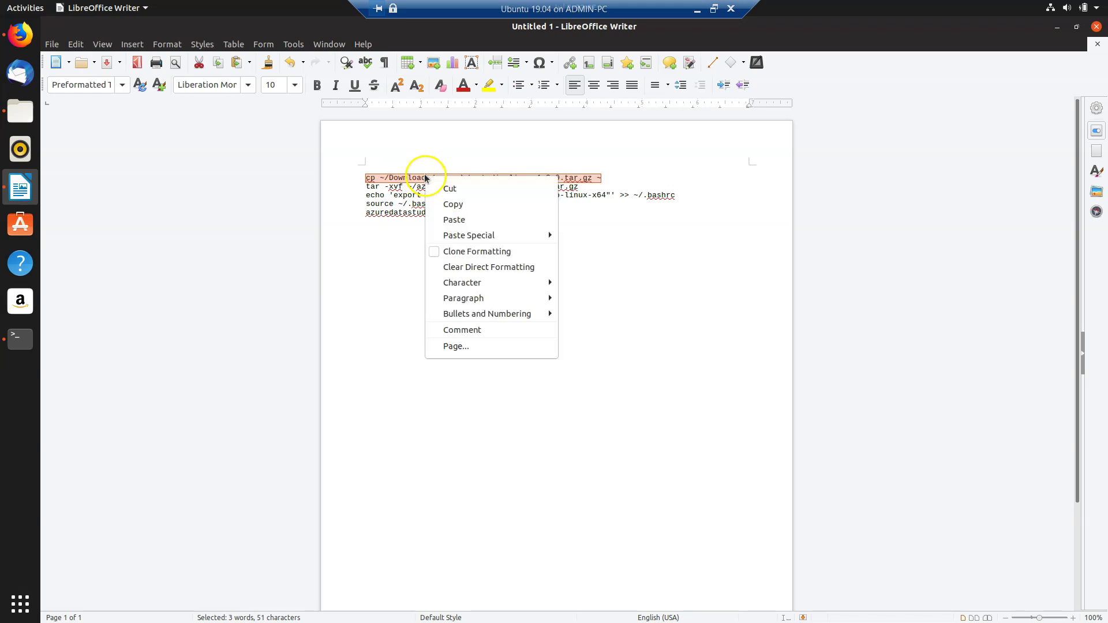
click(453, 205)
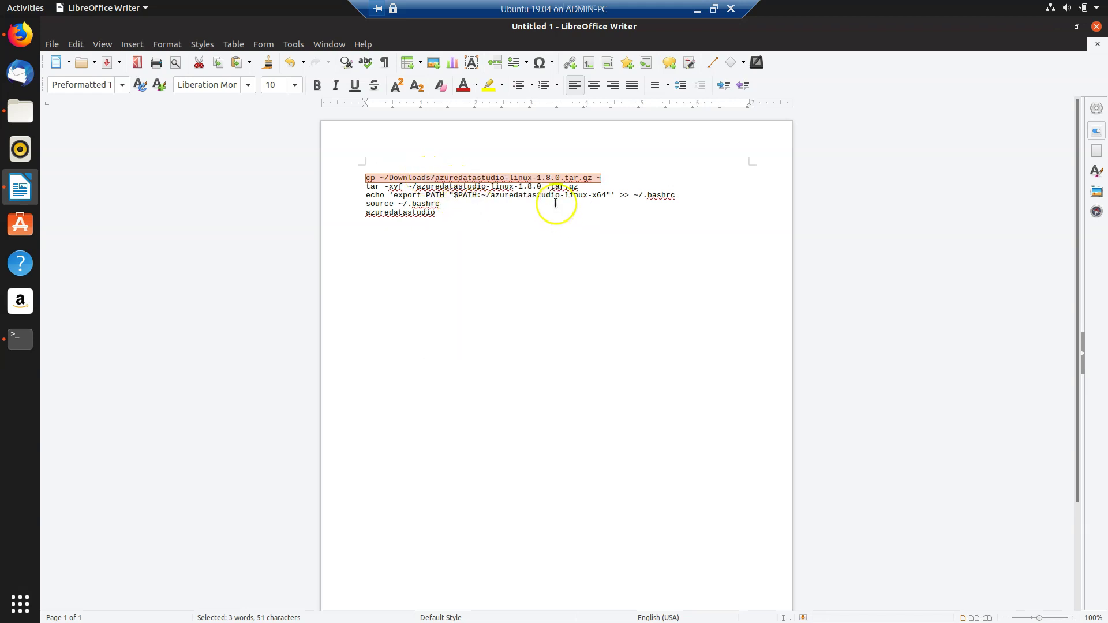
key(alt+Tab)
right_click(373, 172)
click(411, 218)
Step: Copy the "tar -xvf" command line from the Writer document and paste it at the terminal prompt
key(alt+Tab)
triple_click(415, 187)
key(ctrl+c)
key(alt+Tab)
key(ctrl+shift+v)
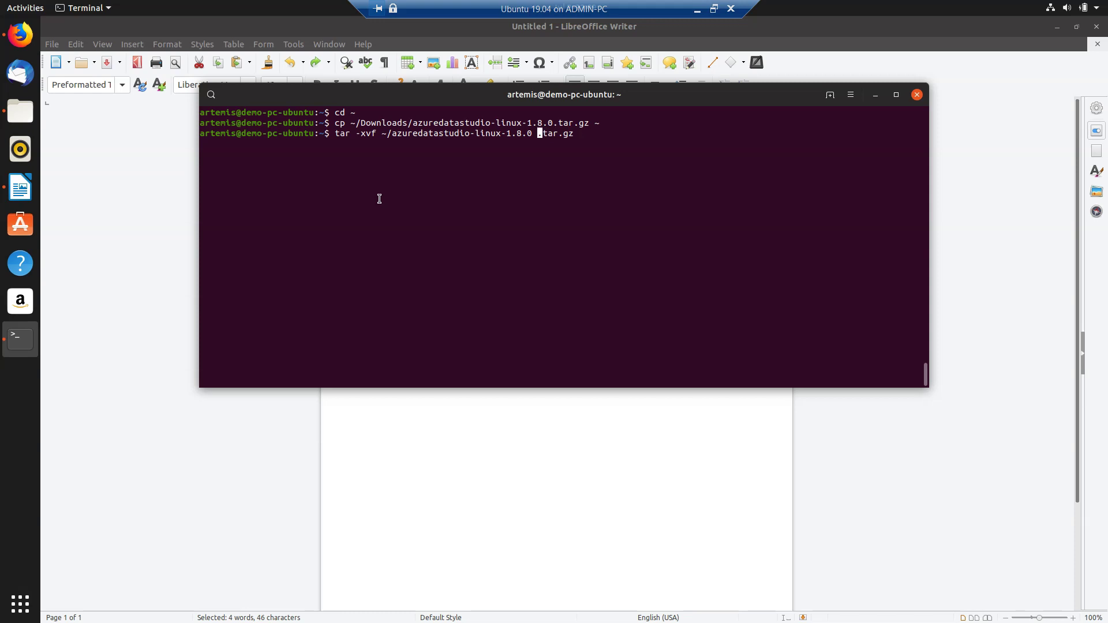
Step: Remove the stray space before ".tar.gz" and run "tar -xvf ~/azuredatastudio-linux-1.8.0.tar.gz" to extract the package
key(BackSpace)
key(Right)
key(Right)
key(Right)
key(Right)
key(Right)
key(Right)
key(Right)
key(Return)
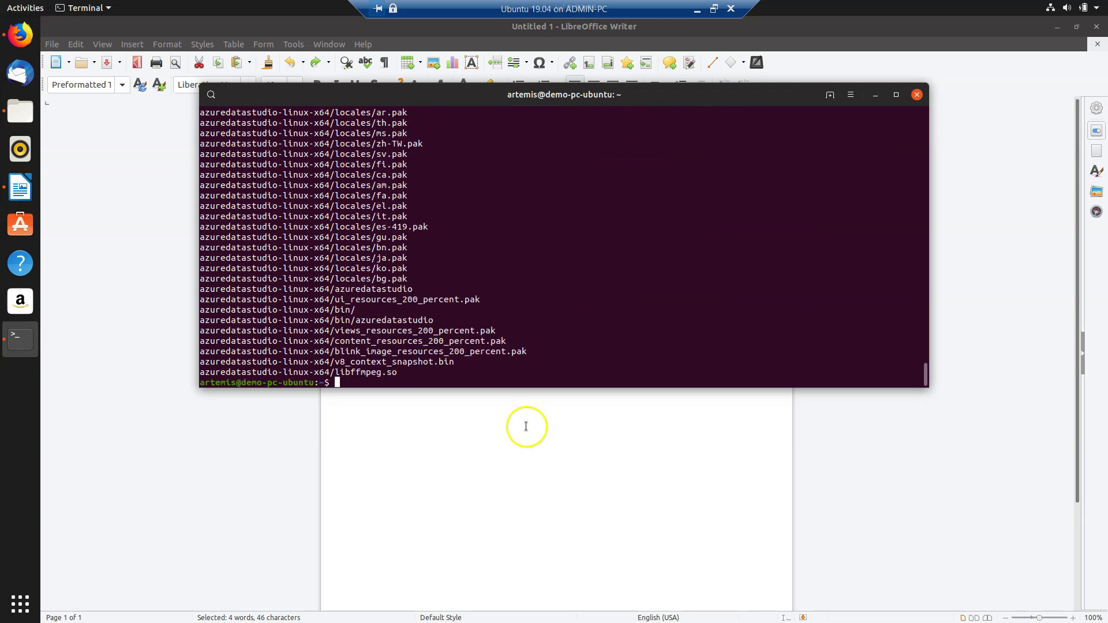
Step: Copy the "echo 'export PATH="$PATH:~/azuredatastudio-linux-x64"' >> ~/.bashrc" line from the Writer document and run it in a cleared terminal
click(492, 267)
triple_click(399, 192)
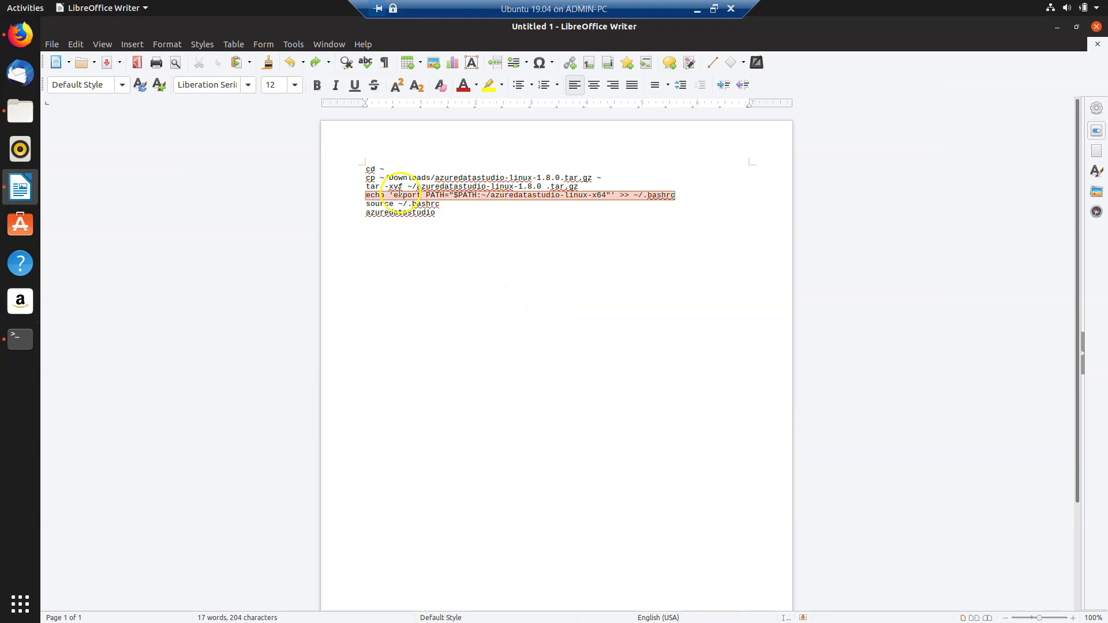
right_click(471, 198)
click(506, 226)
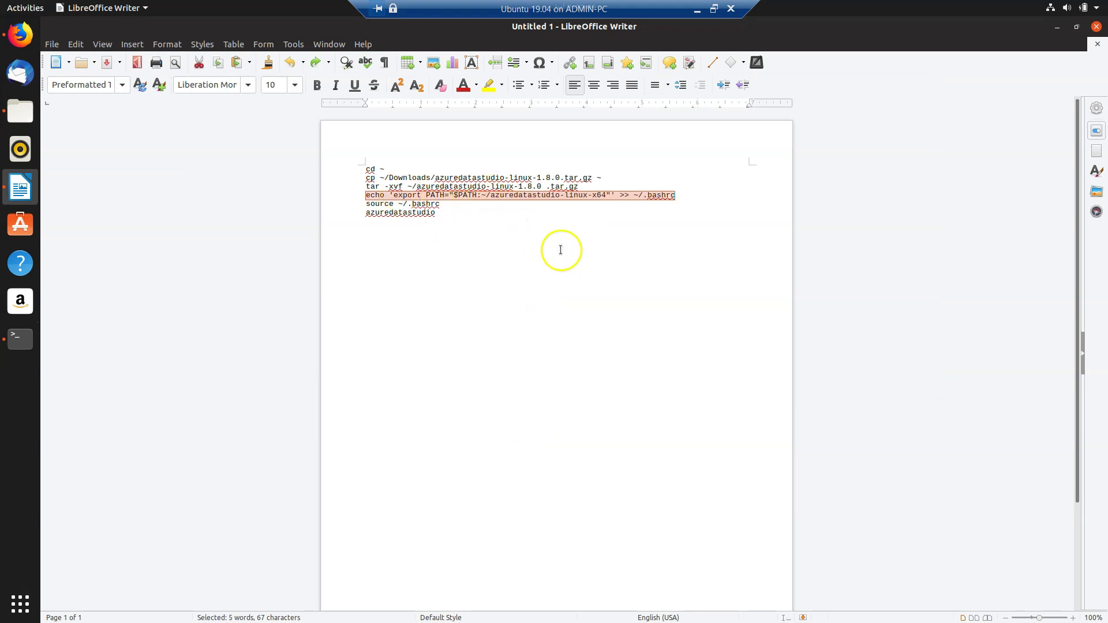
key(alt+Tab)
key(ctrl+l)
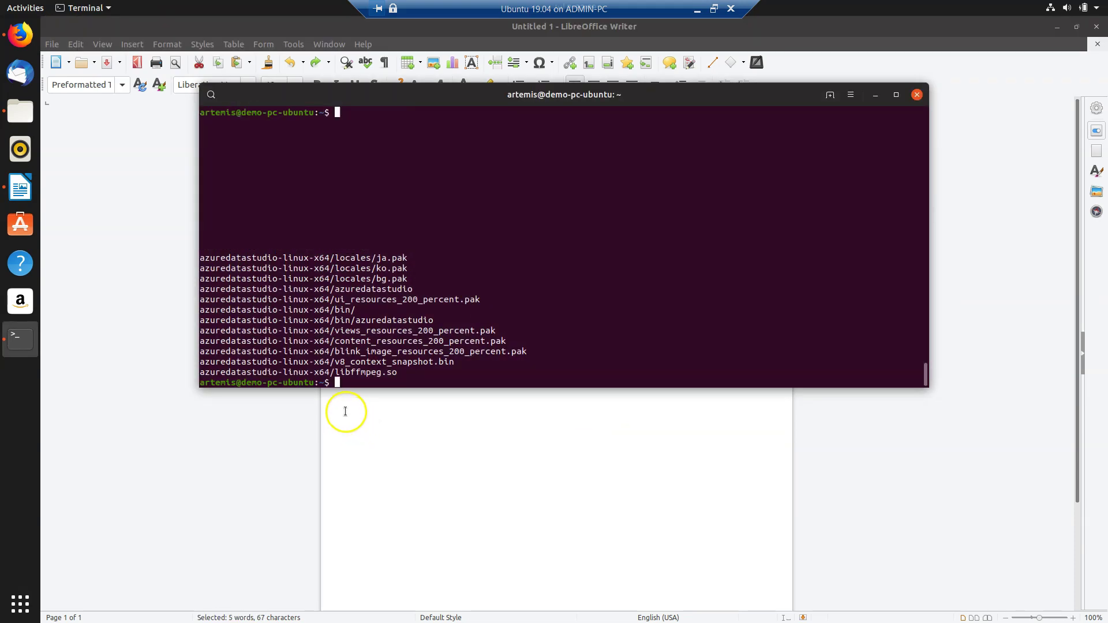
right_click(317, 235)
click(341, 285)
key(Return)
Step: Copy "source ~/.bashrc" from the Writer document and run it in the terminal
click(658, 505)
triple_click(405, 205)
right_click(406, 205)
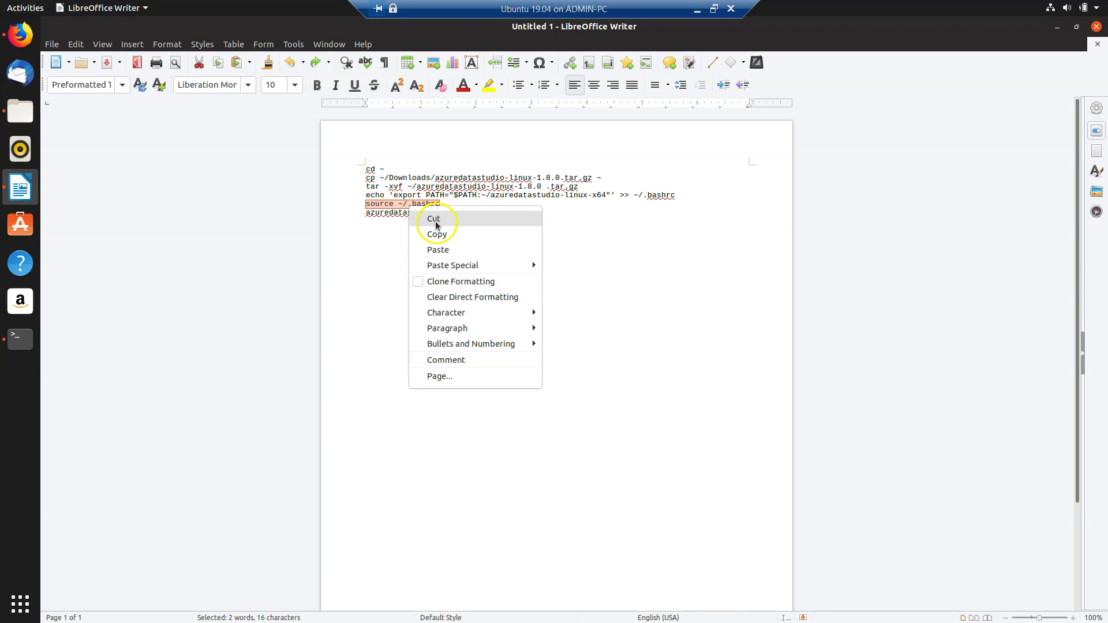
click(438, 234)
key(alt+Tab)
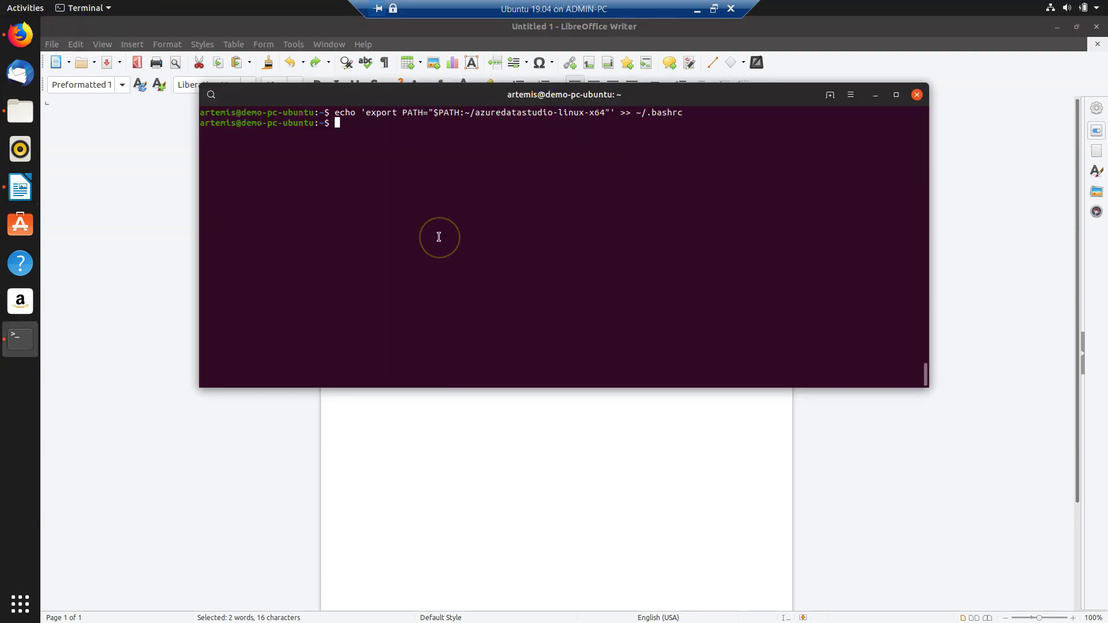
key(ctrl+shift+v)
click(491, 292)
Step: Copy "azuredatastudio" from the Writer document and run it in the terminal to launch Azure Data Studio
key(alt+Tab)
click(422, 217)
double_click(421, 215)
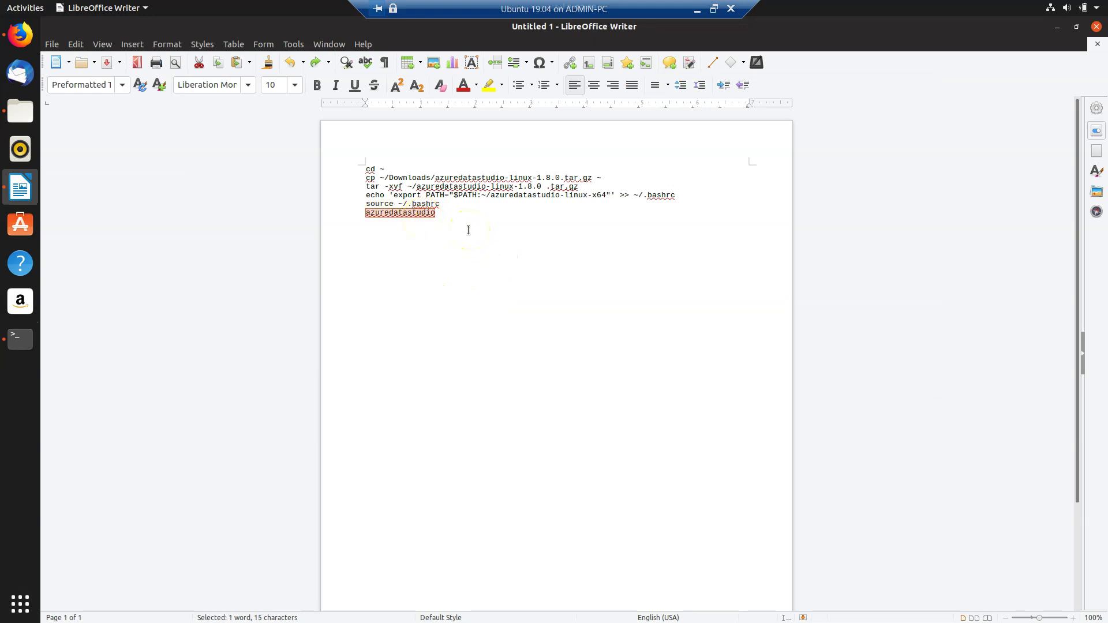
key(alt+Tab)
click(410, 183)
key(ctrl+shift+v)
key(Return)
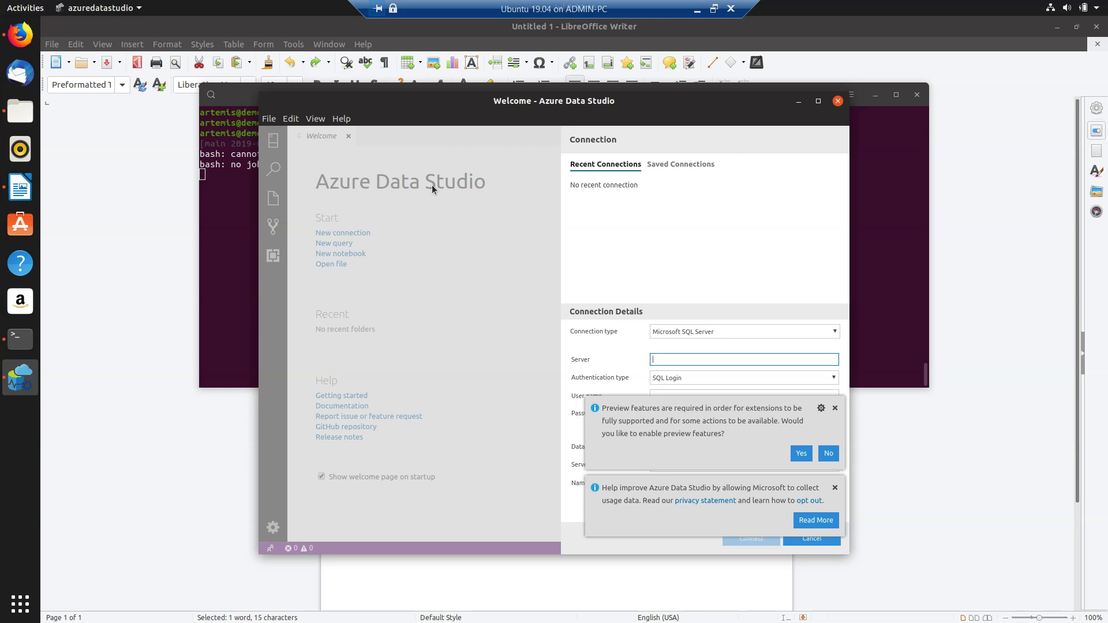
Step: Decline the preview features and connect to server "." with SQL Login as user sa, entering the account password
click(829, 454)
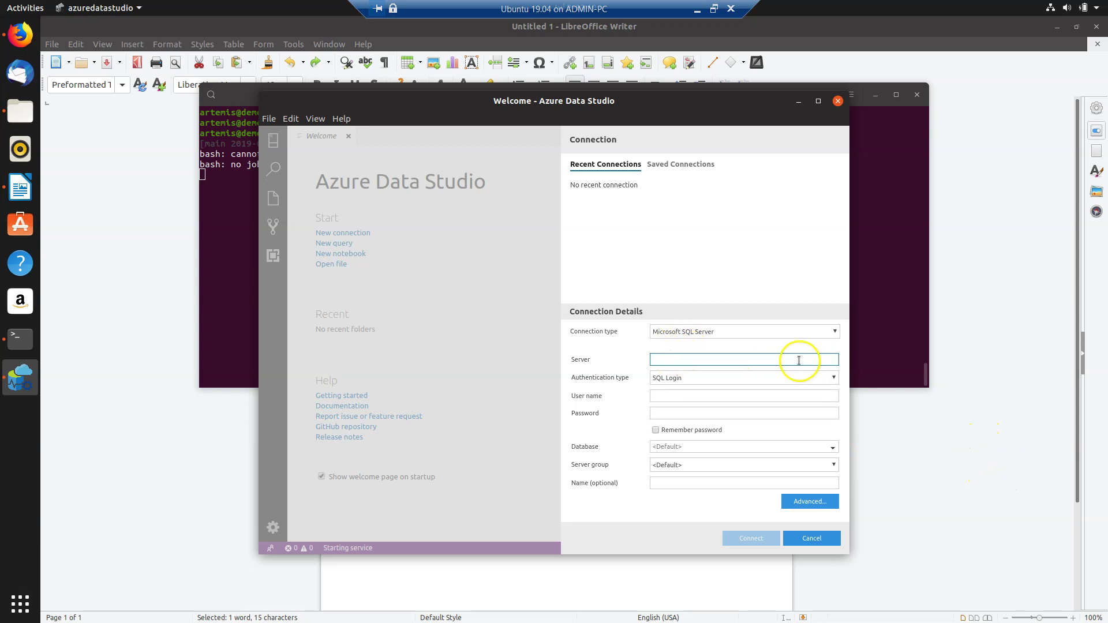
text(.)
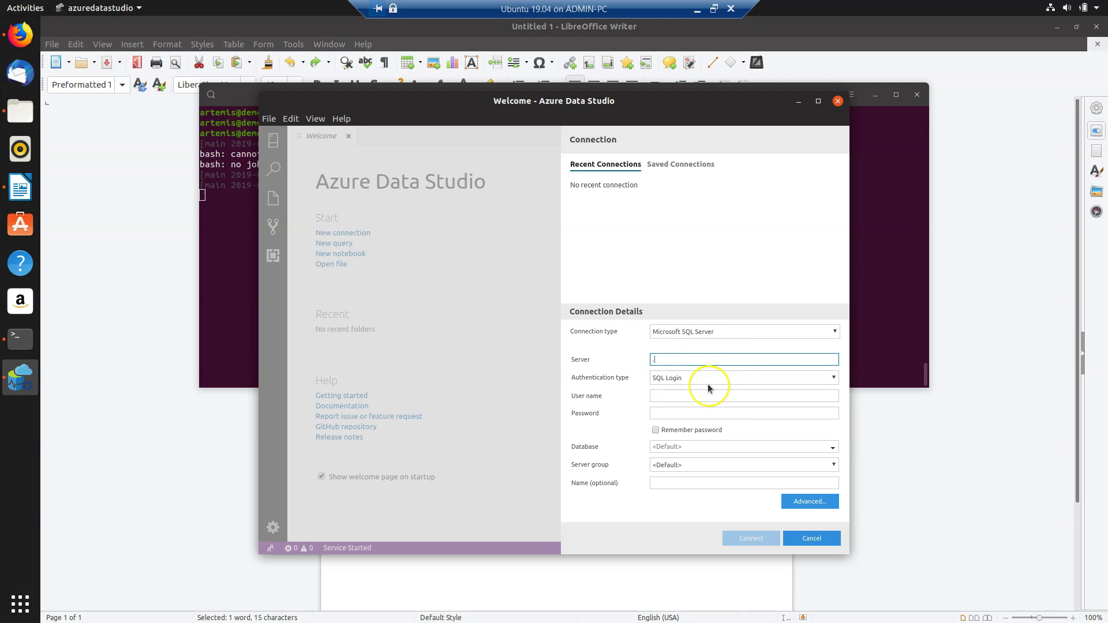
click(684, 395)
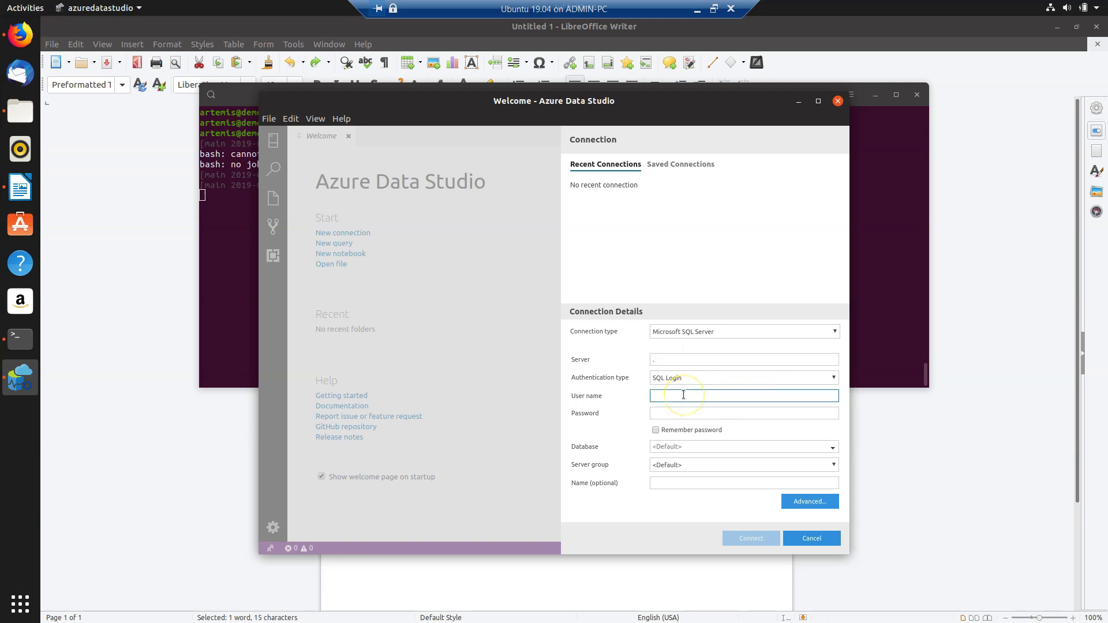
text(sa)
key(Tab)
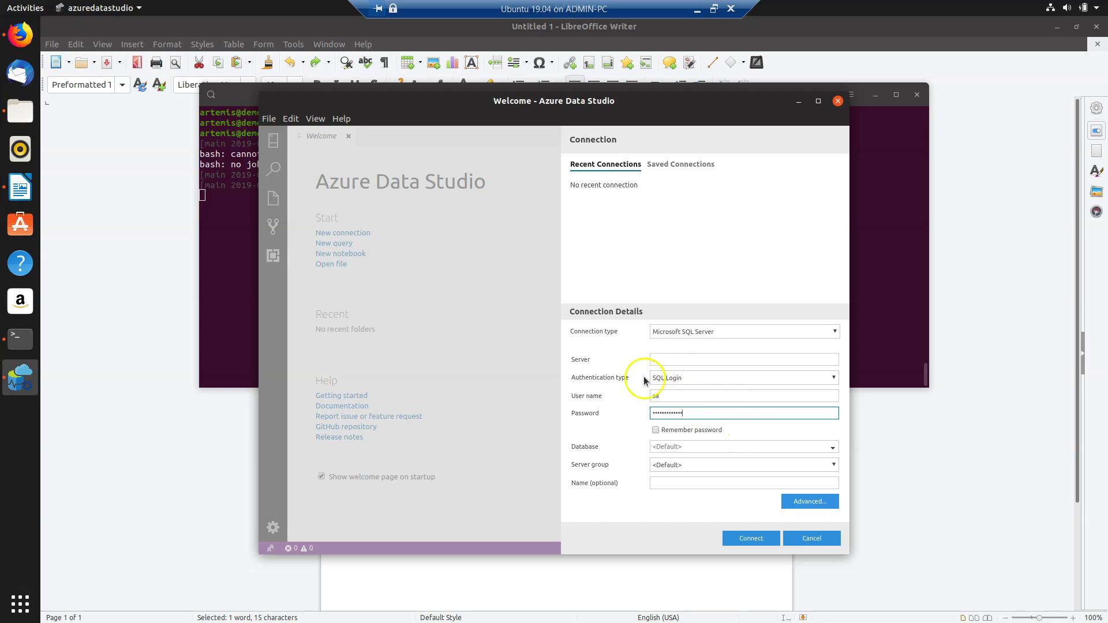
click(752, 538)
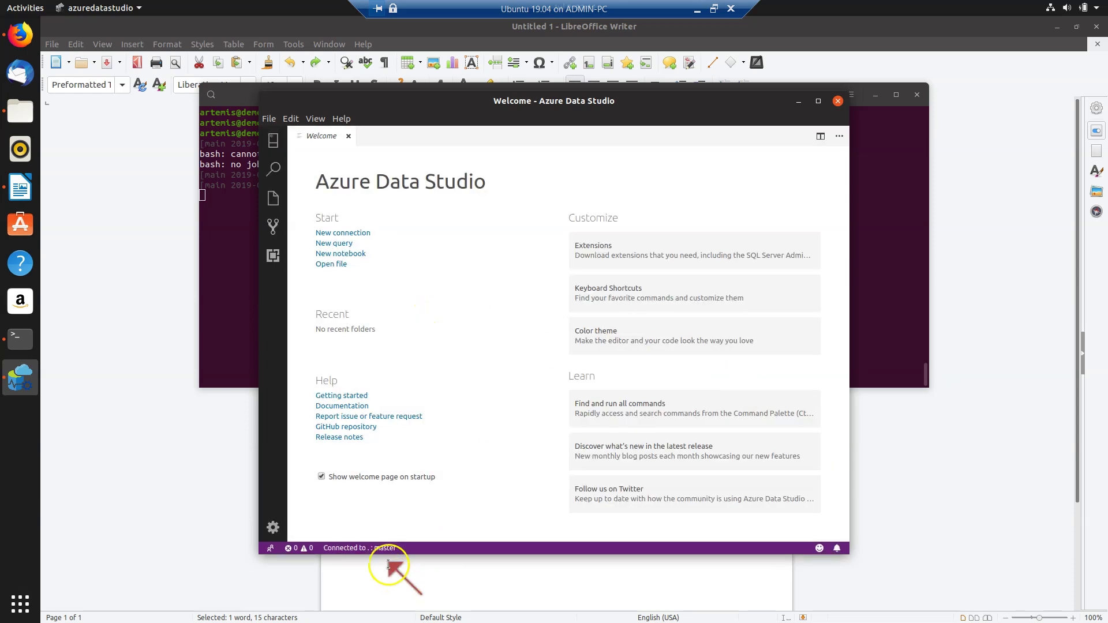
Step: Maximize the Azure Data Studio window and open a new query on the connected server
click(344, 550)
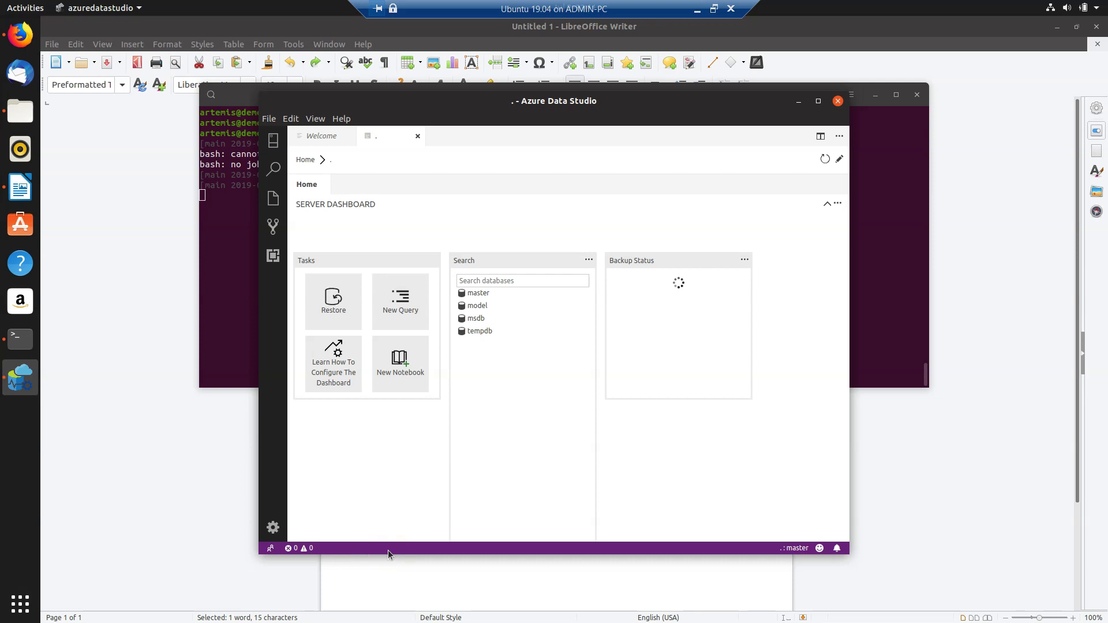
click(819, 102)
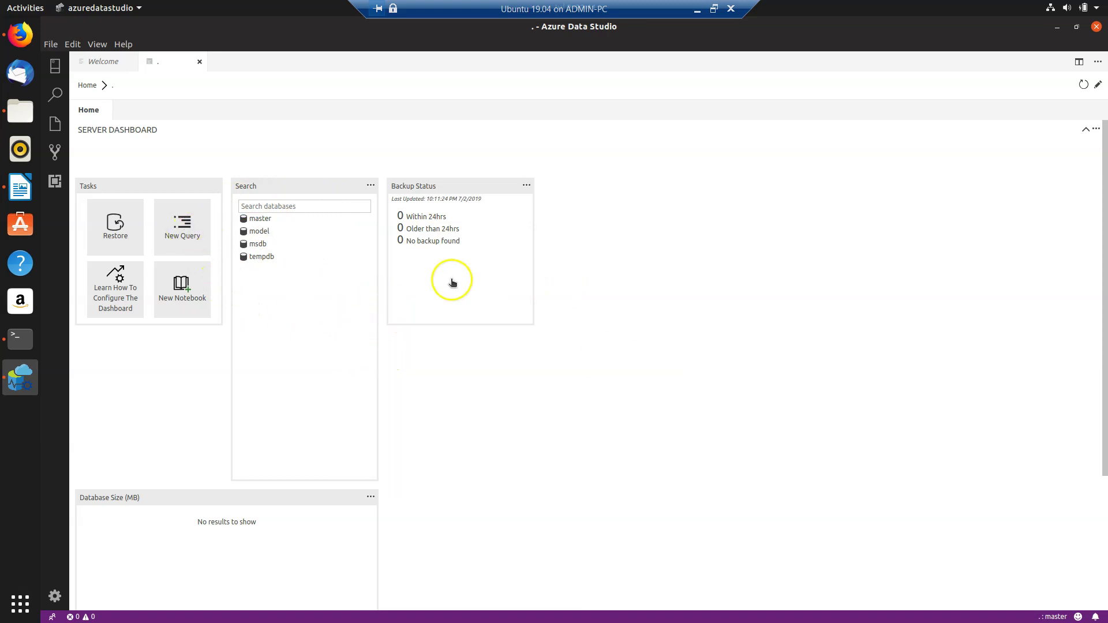
key(ctrl+n)
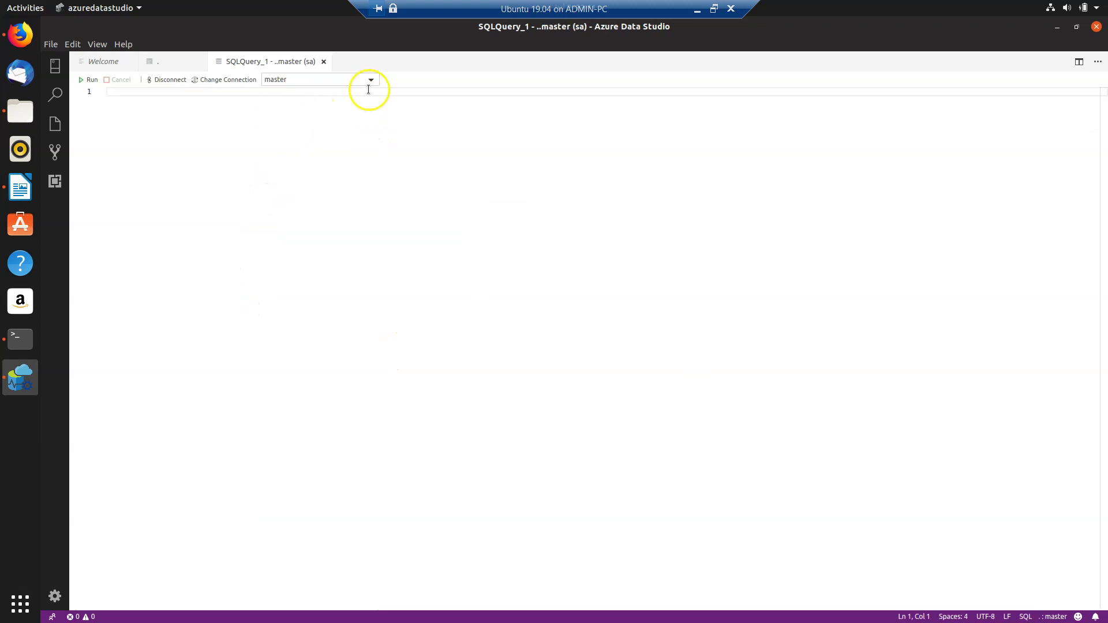
Step: Write "CREATE database TestDB1;" followed by GO in the query editor and run it
text(creat)
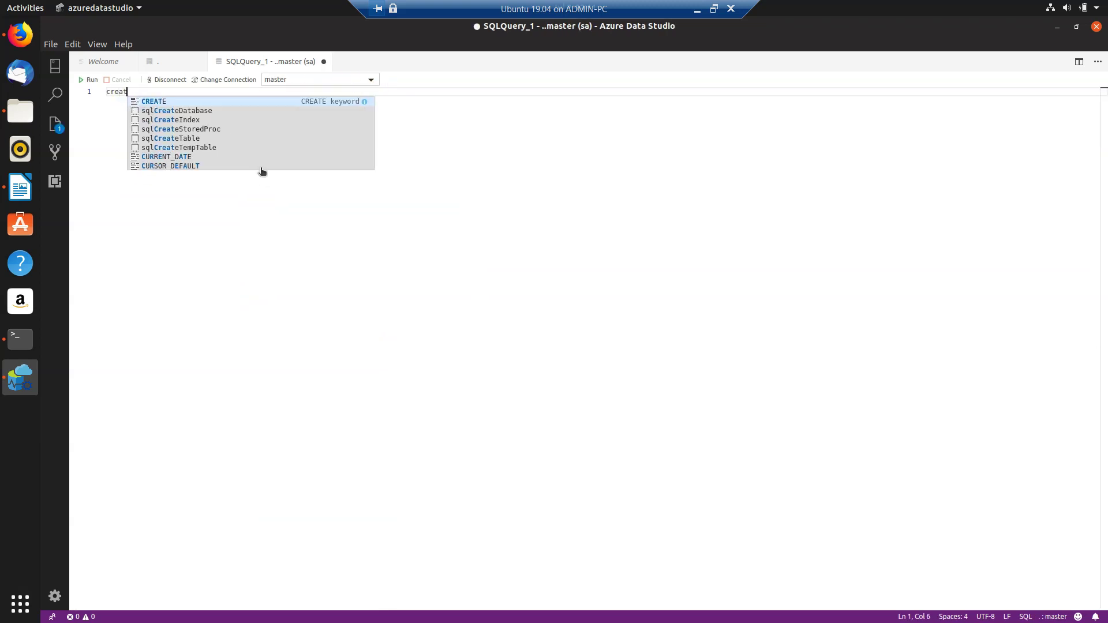
key(Return)
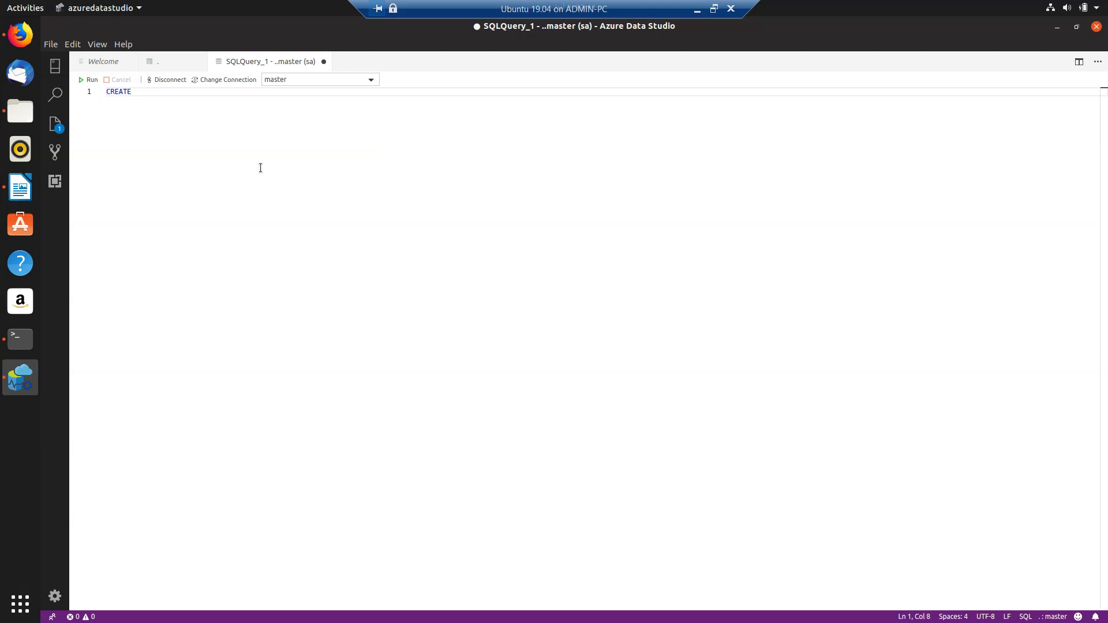
click(189, 164)
text(atabase TestDB1;)
key(Return)
text(GO)
key(Return)
click(105, 106)
click(88, 80)
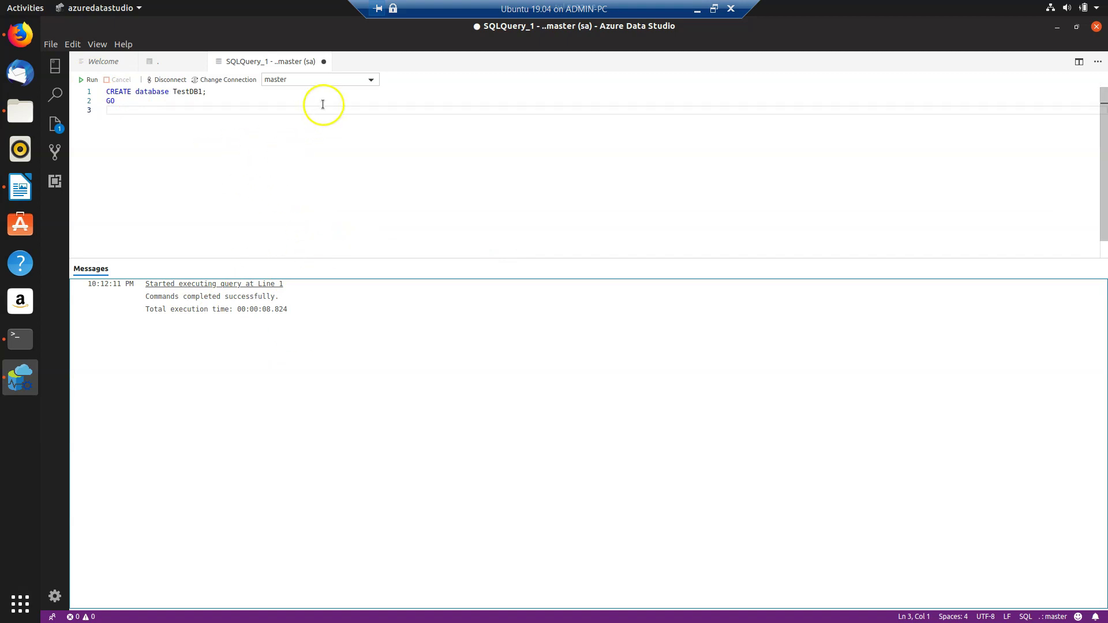
Step: Switch the query's active database to TestDB1
click(374, 85)
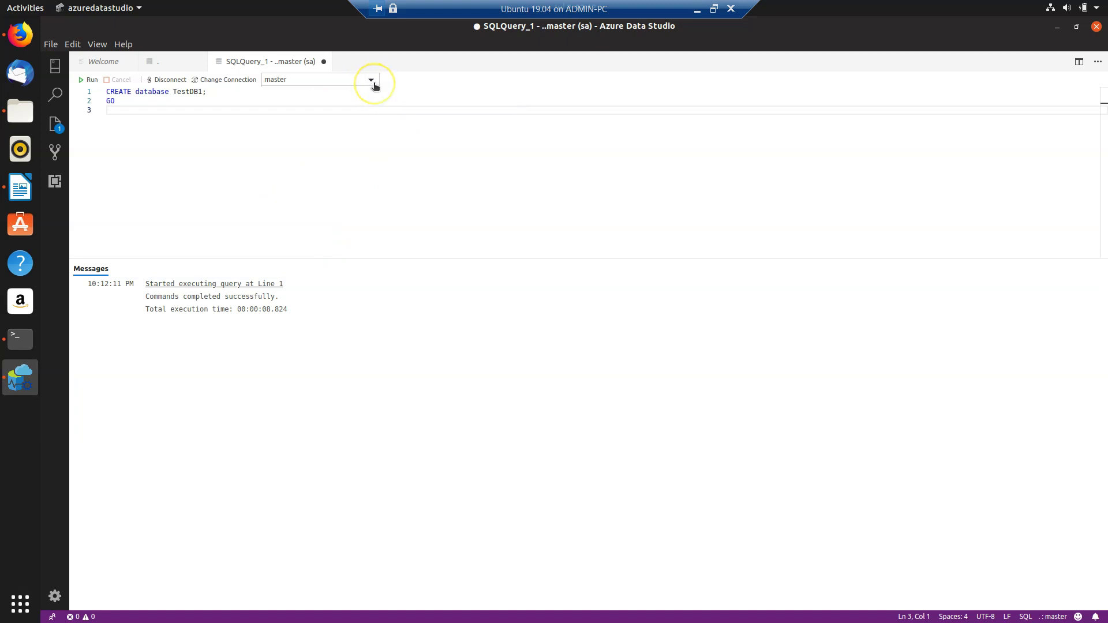
click(373, 80)
text(t)
click(283, 93)
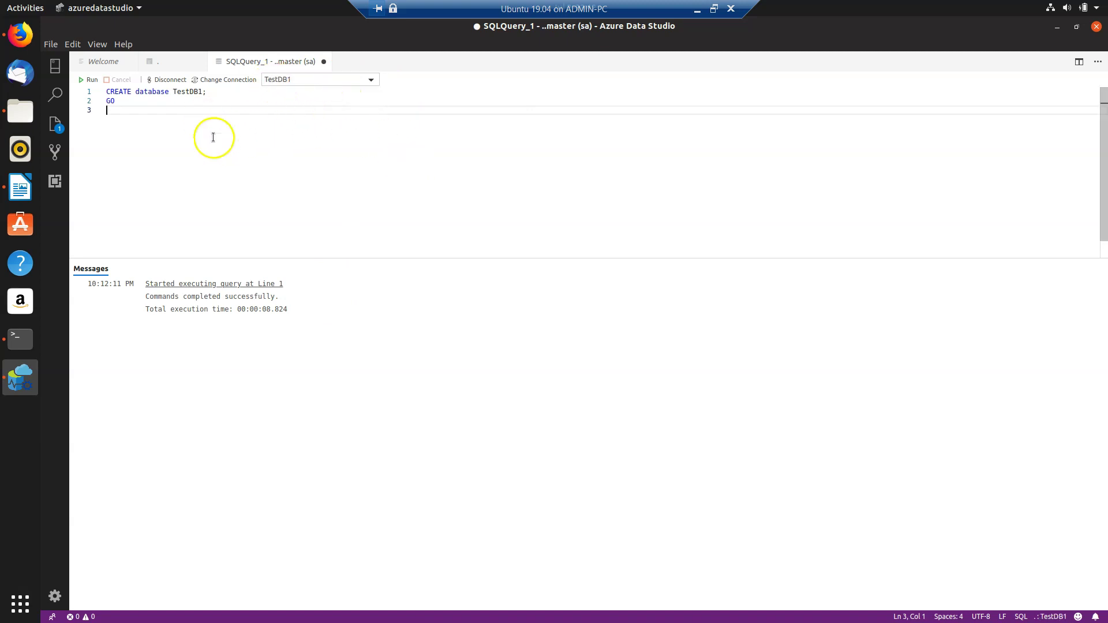
Step: Replace the query with a create TABLE statement for tblTest whose first column is "id int PRIMARY KEY,"
drag(213, 138, 90, 88)
text(create ta)
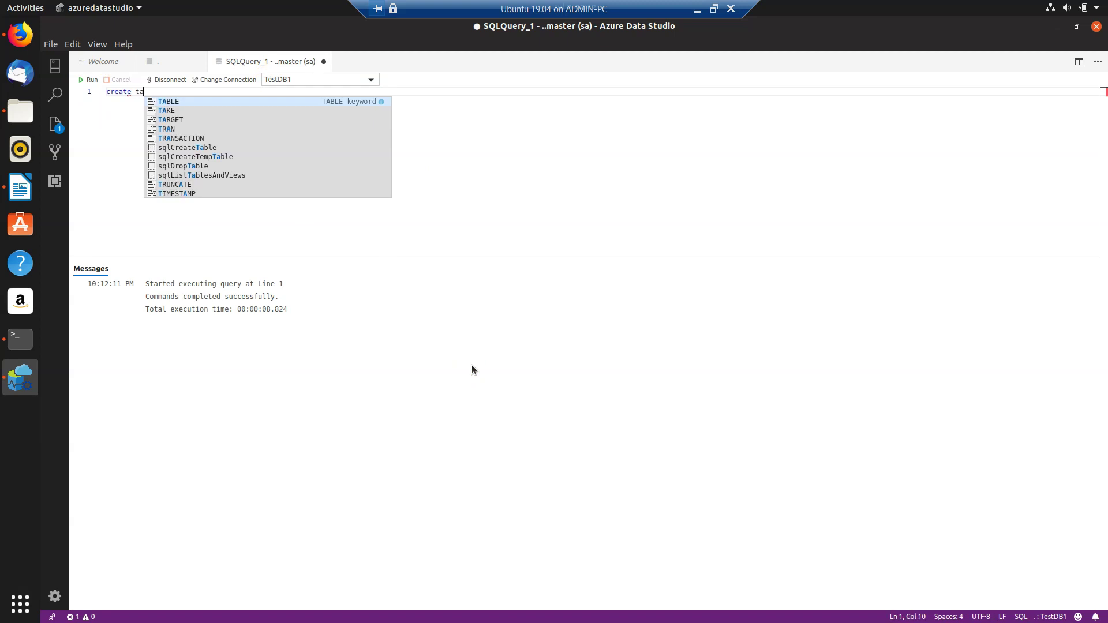
key(Return)
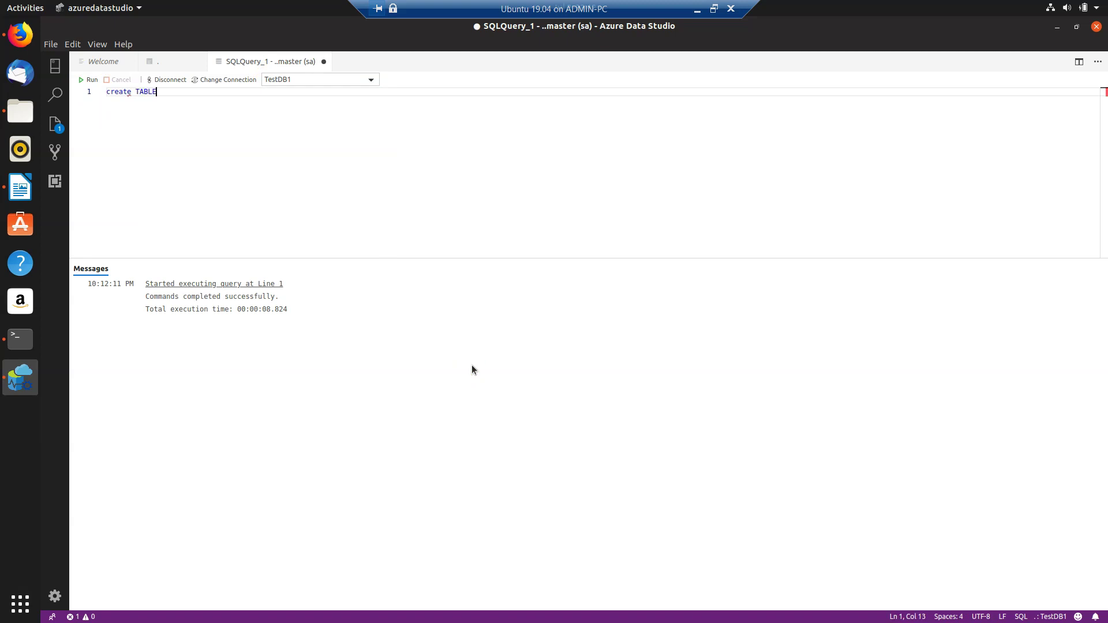
text(tblTest()
key(Return)
text(id )
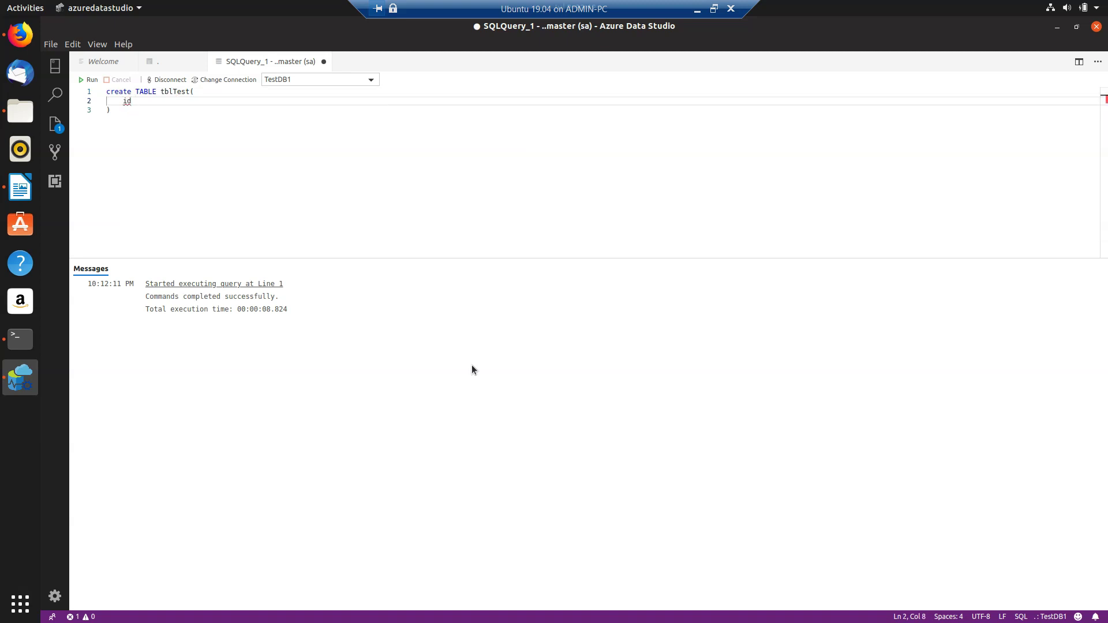
text(int primary)
key(Return)
text(key)
key(Return)
text(,)
Step: Add the column "code VARCHAR(50)" to the tblTest definition and run the create statement
key(Return)
text(code v)
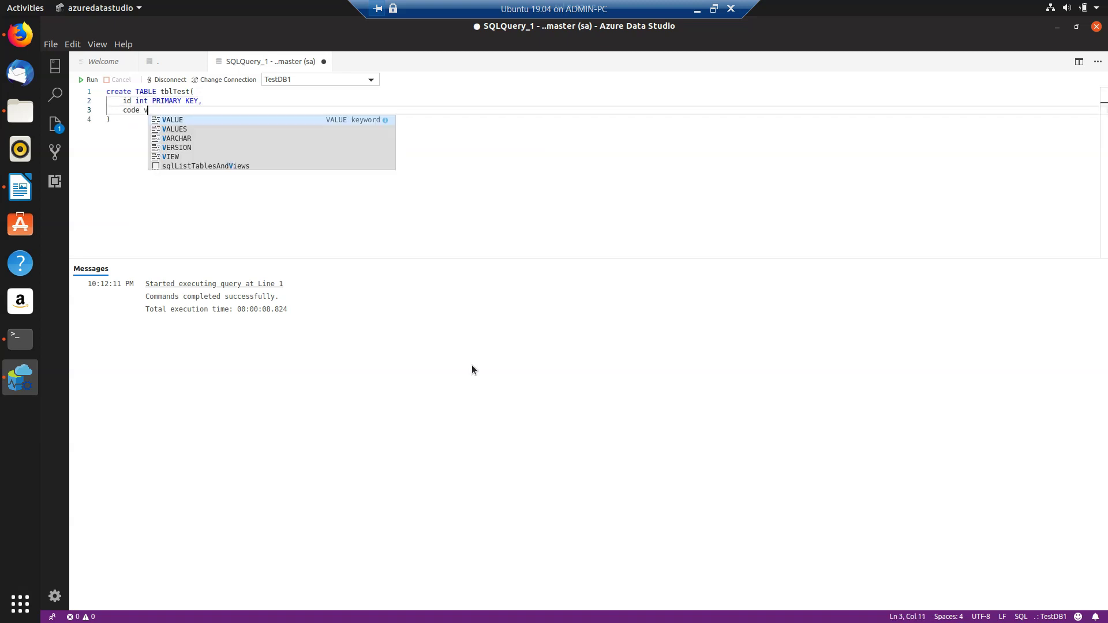
text(arc)
key(Return)
text((50))
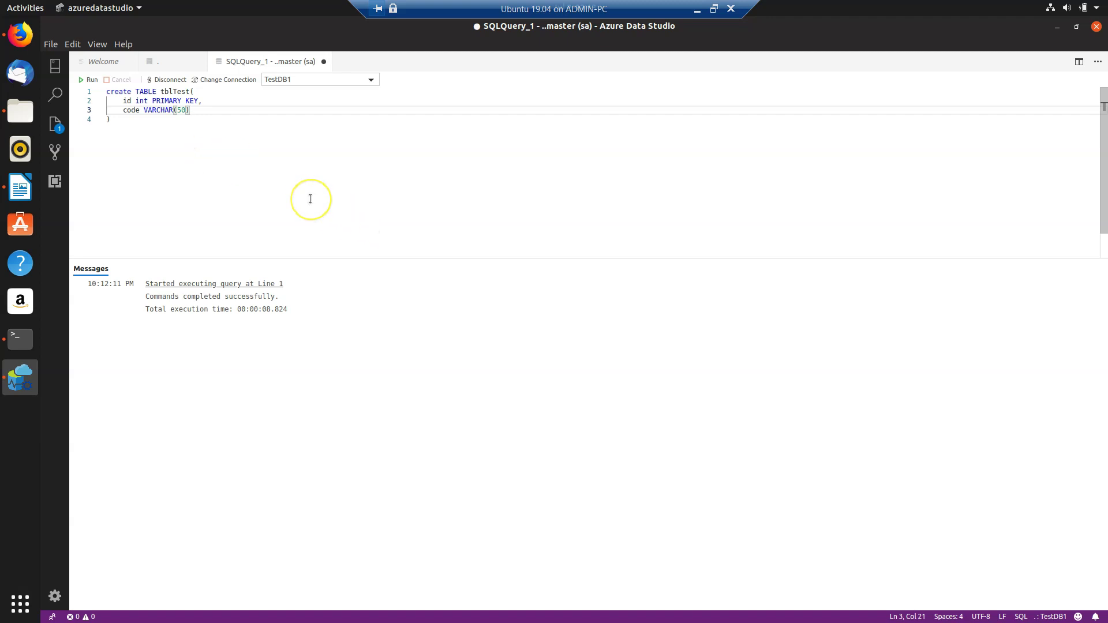
click(89, 80)
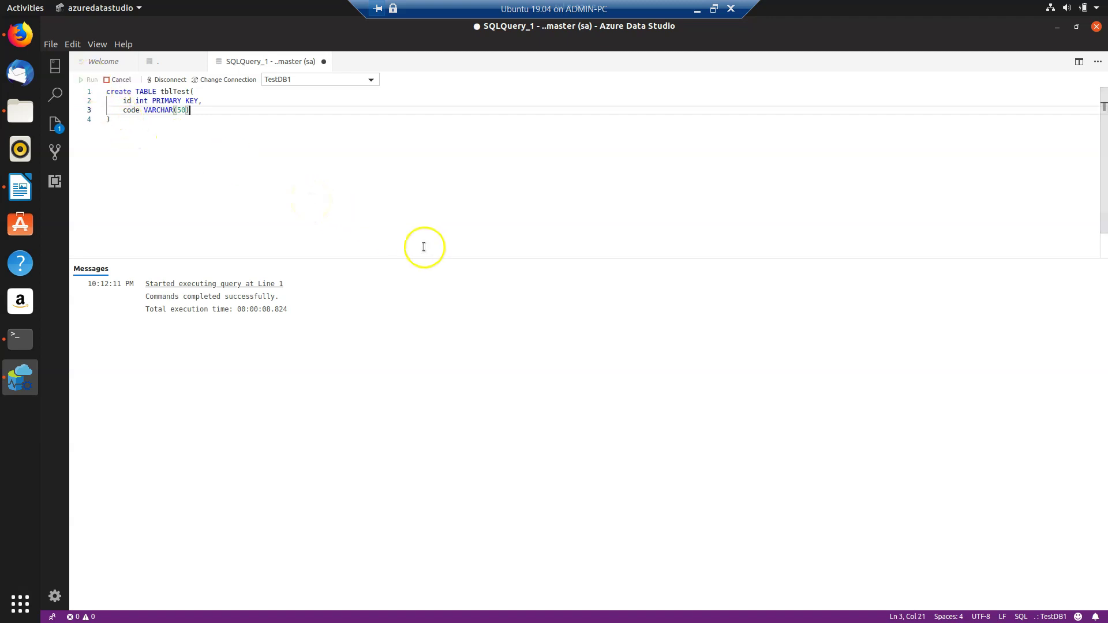
click(165, 154)
key(Return)
key(Return)
text(a)
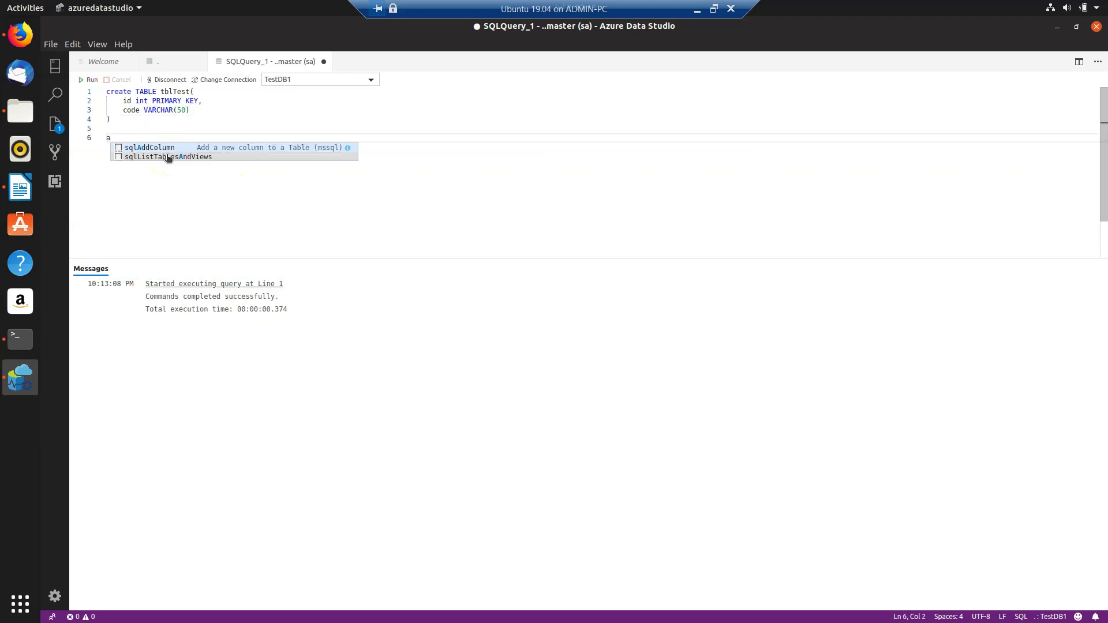
Step: Replace the query with "insert into tbltest (id,code) values (1,'test1'),(2,'test2');" and run it
drag(237, 230, 52, 69)
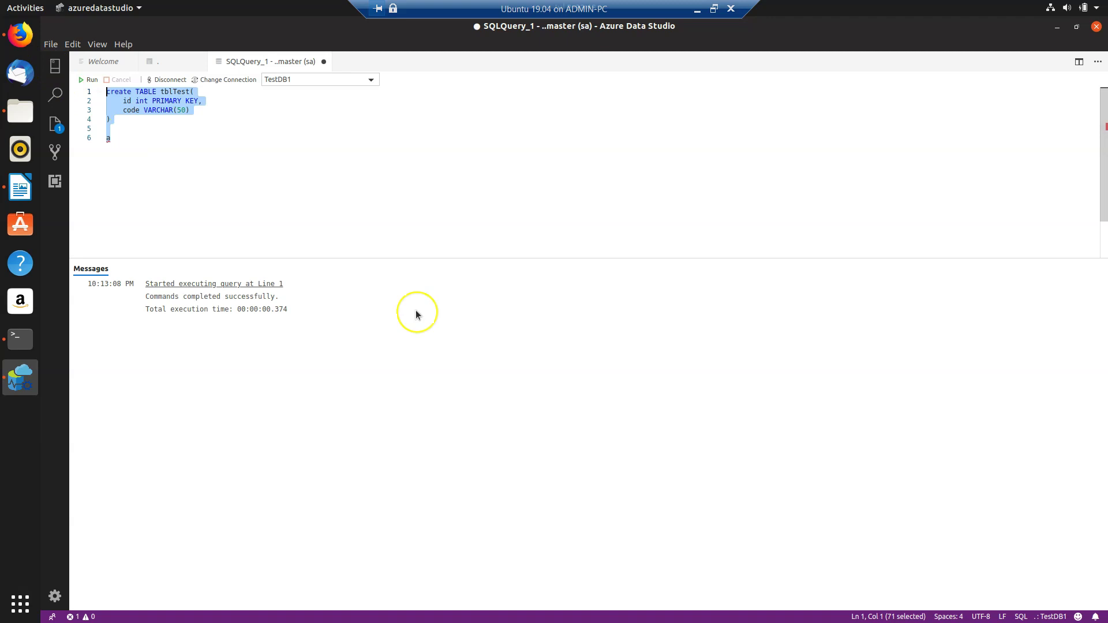
text(insert into tblt)
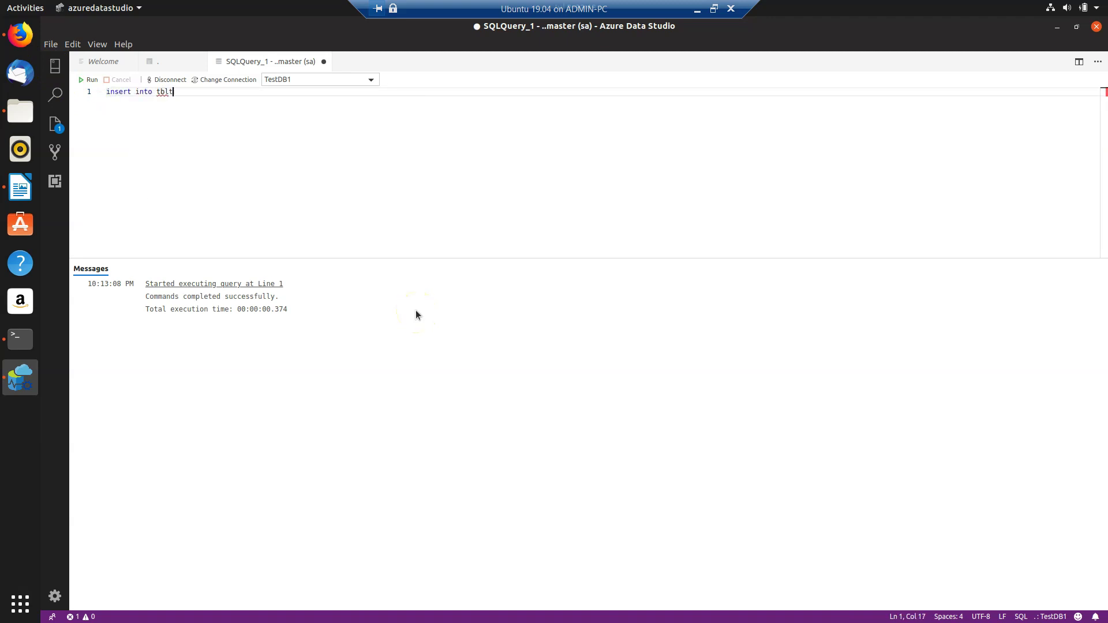
text(id,code)
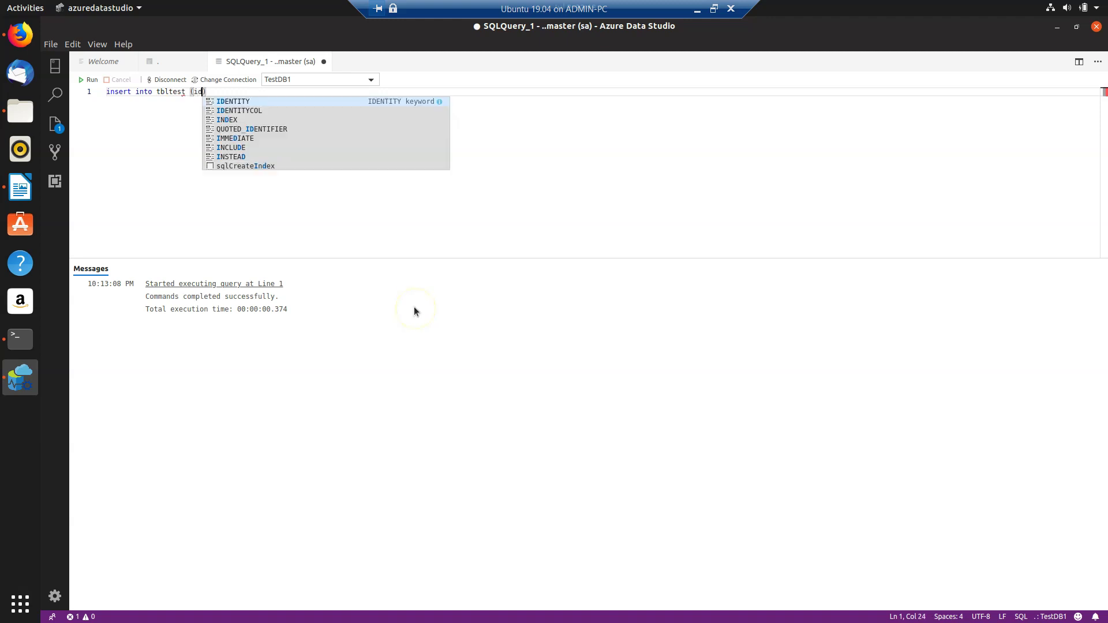
text())
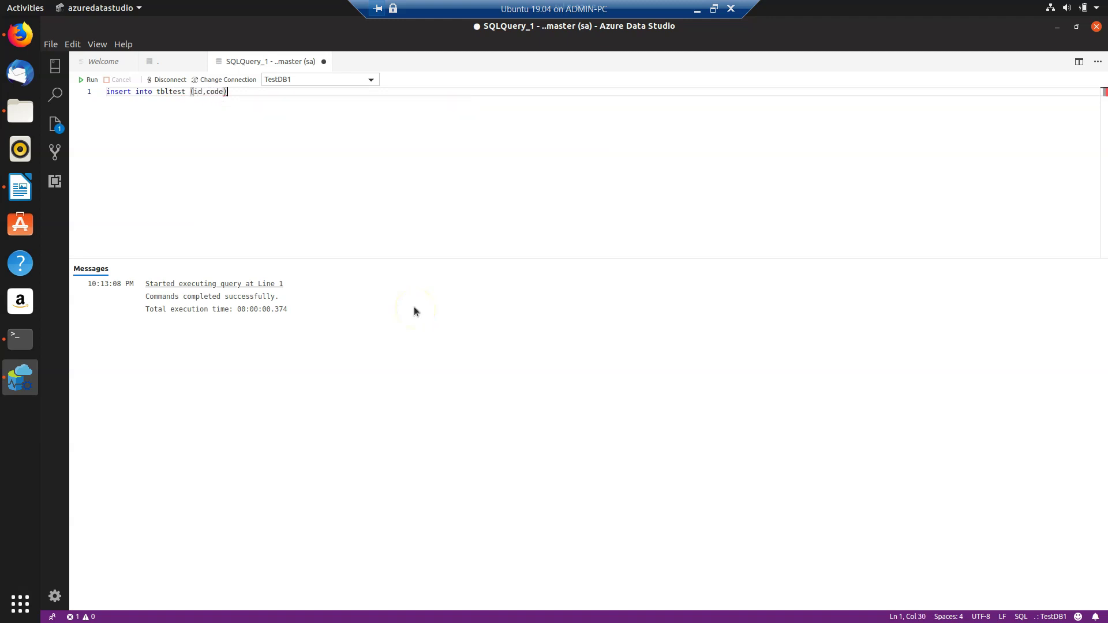
key(Return)
text(values ()
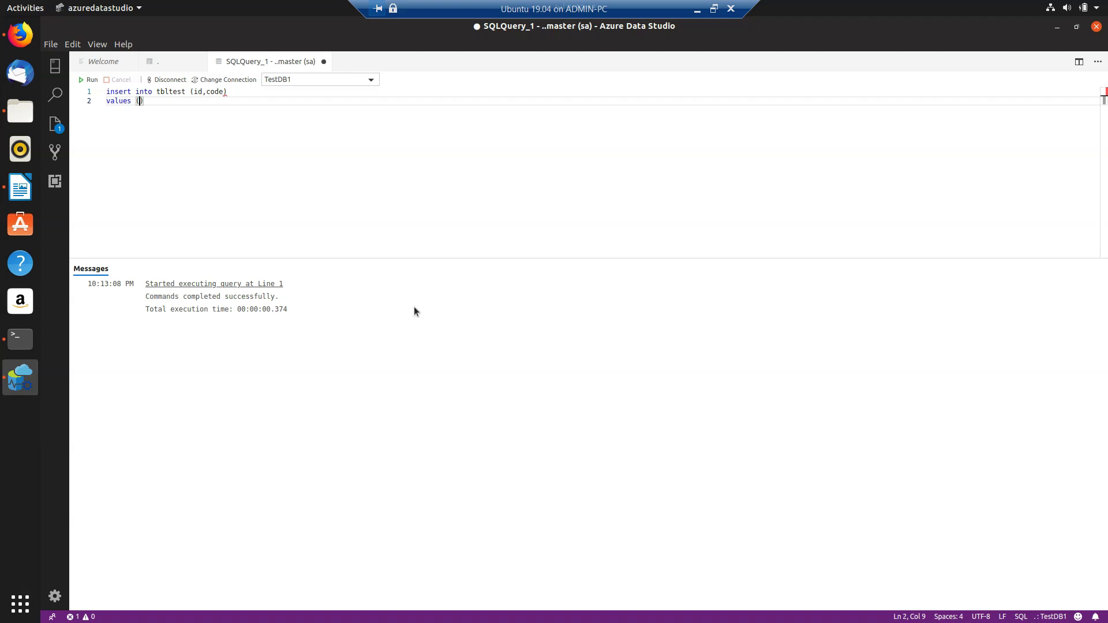
text(1,'test1'),(2,'test2)
click(262, 97)
text(;)
key(Return)
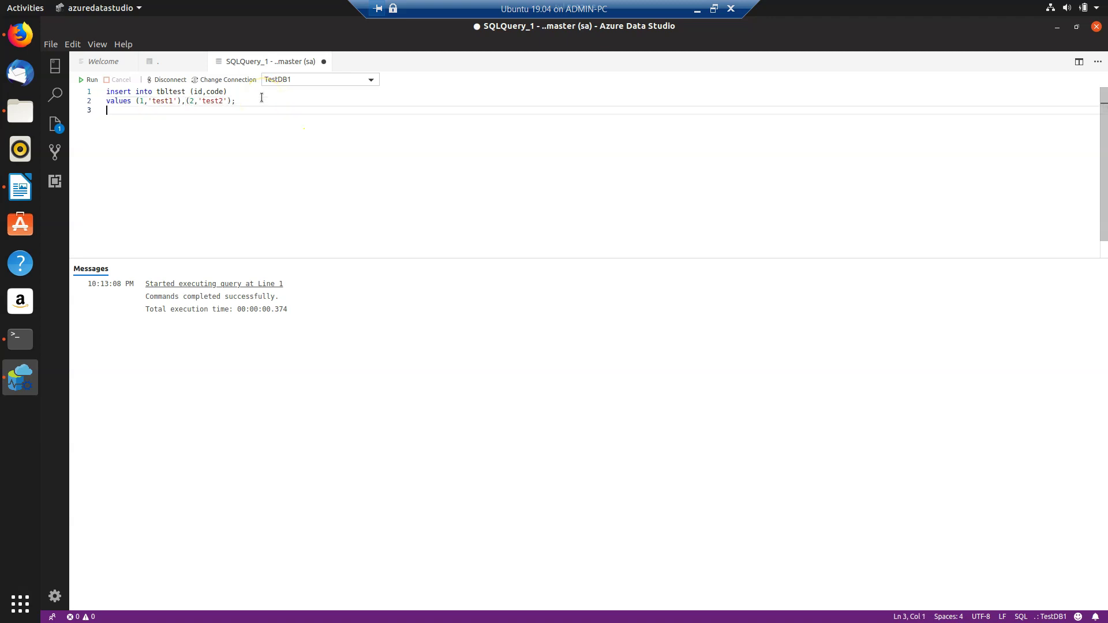
click(89, 81)
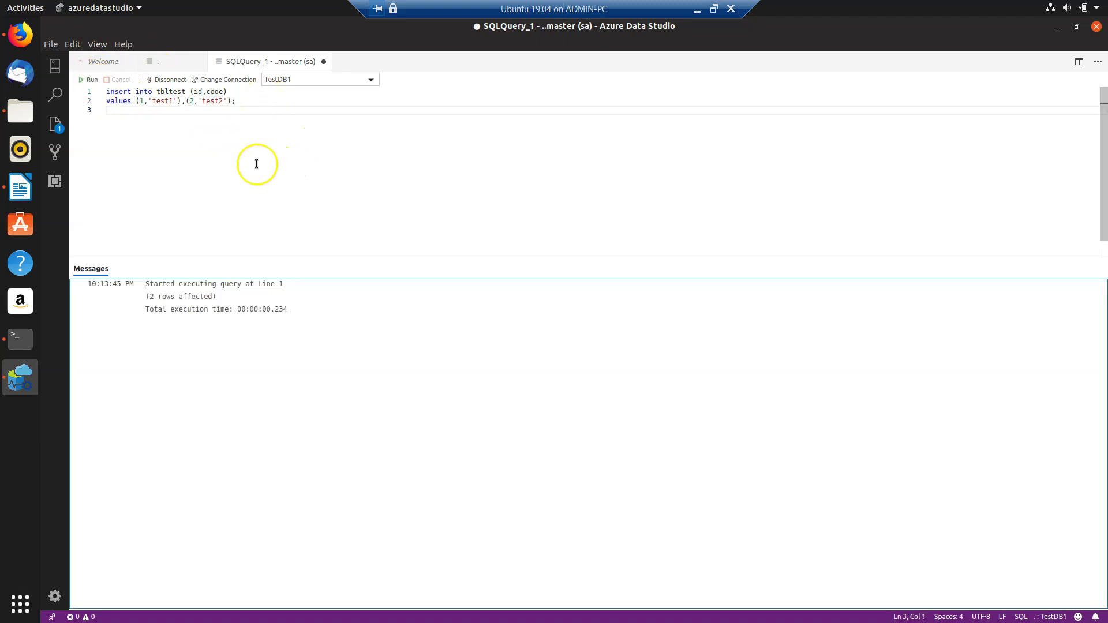
Step: Replace the query with "SELECT * from tblTest" and run it
key(ctrl+a)
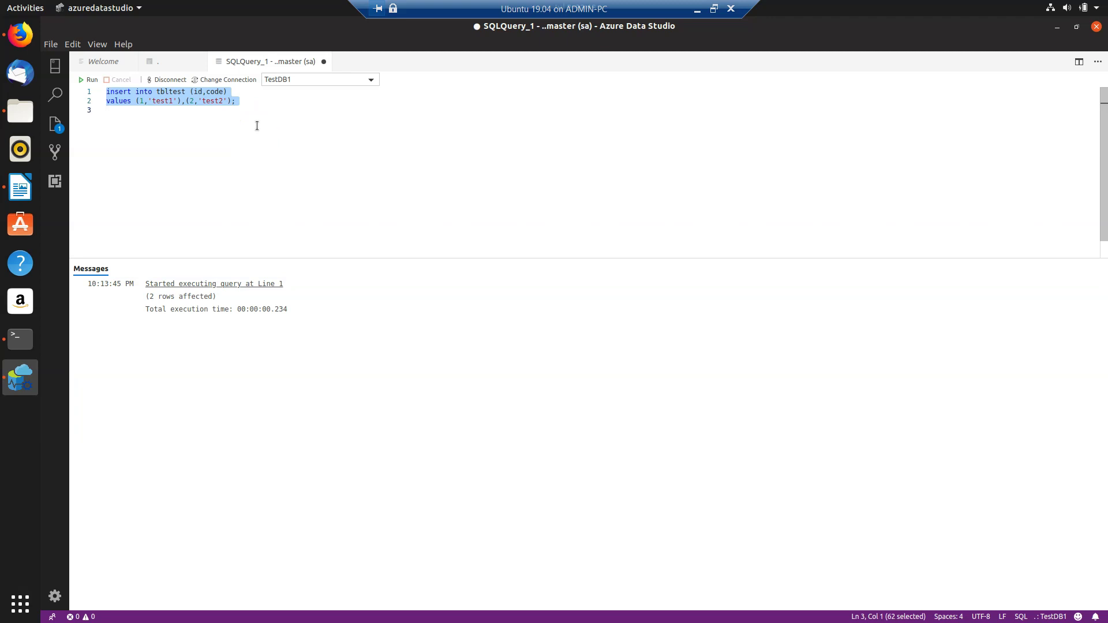
key(BackSpace)
text(SELECT )
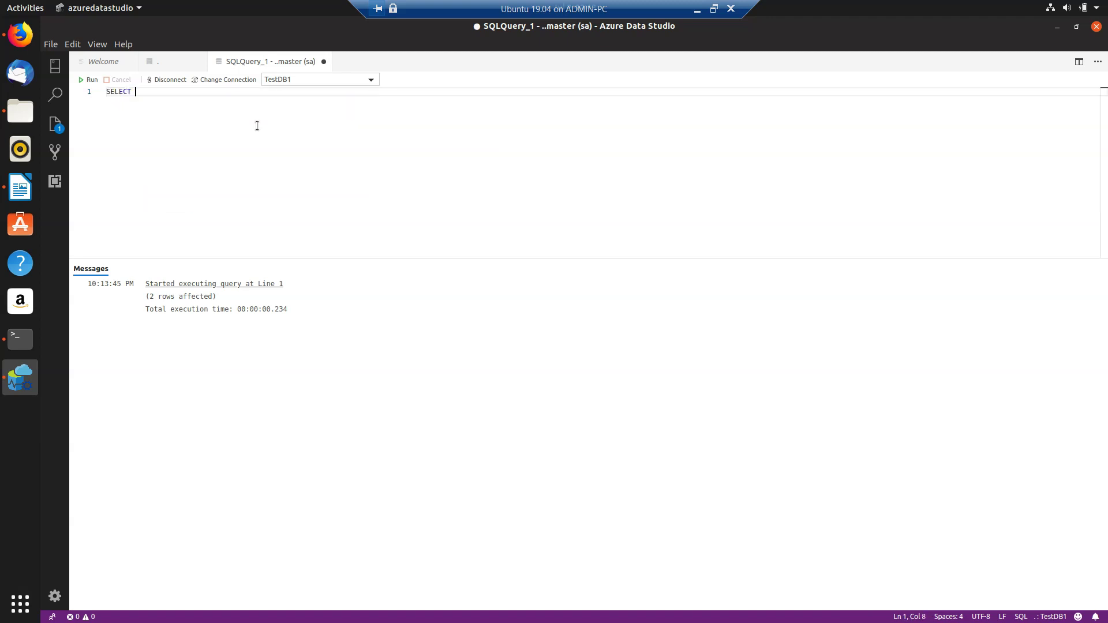
text(* from tblt)
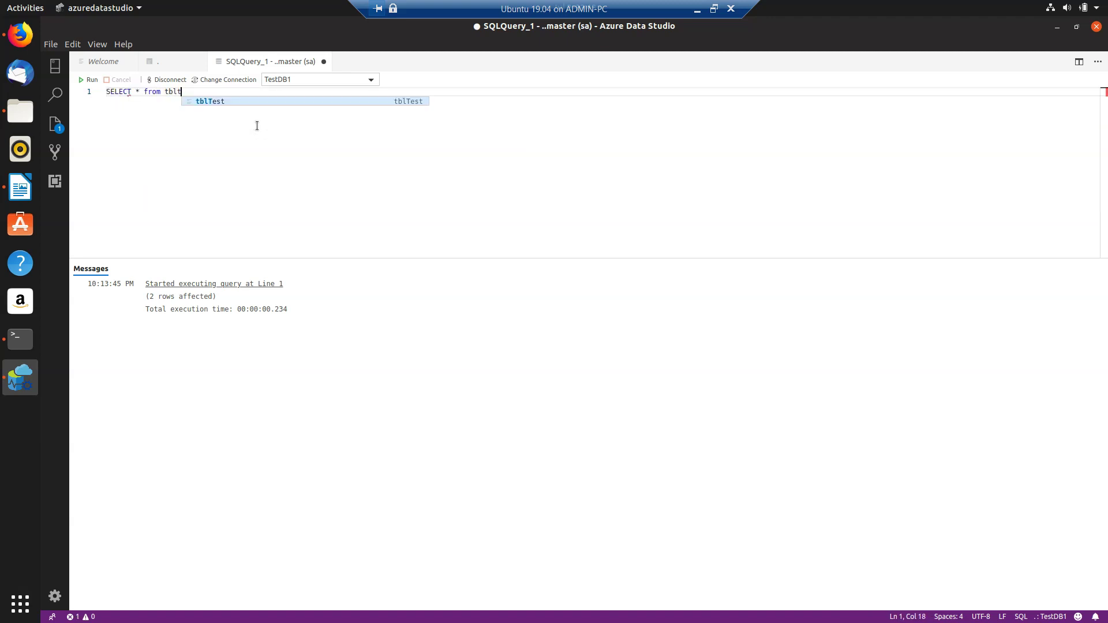
key(Tab)
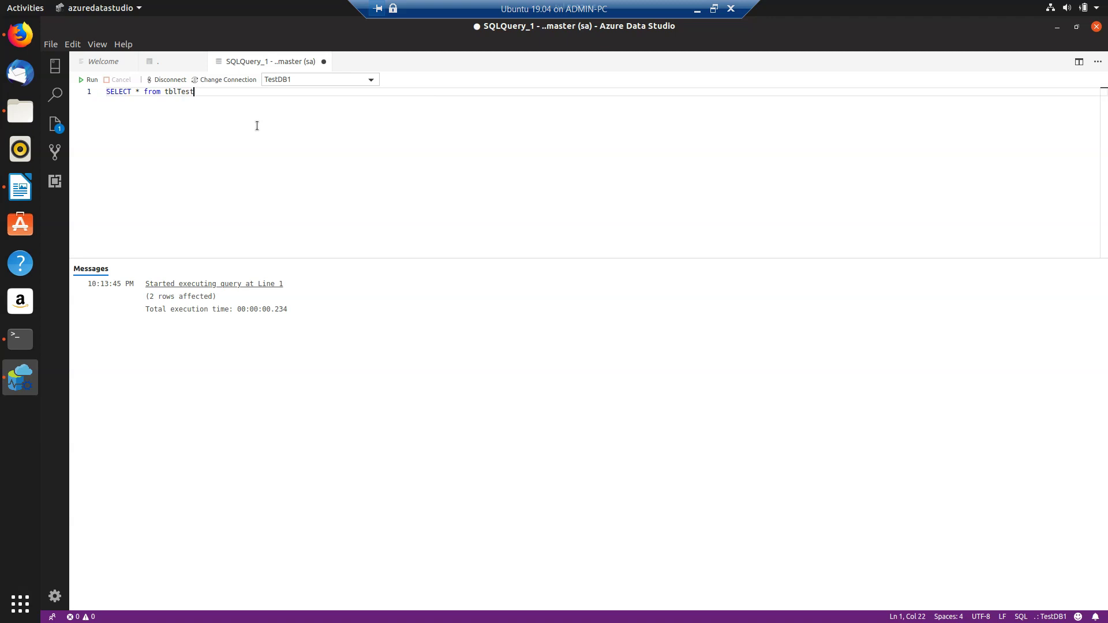
click(90, 80)
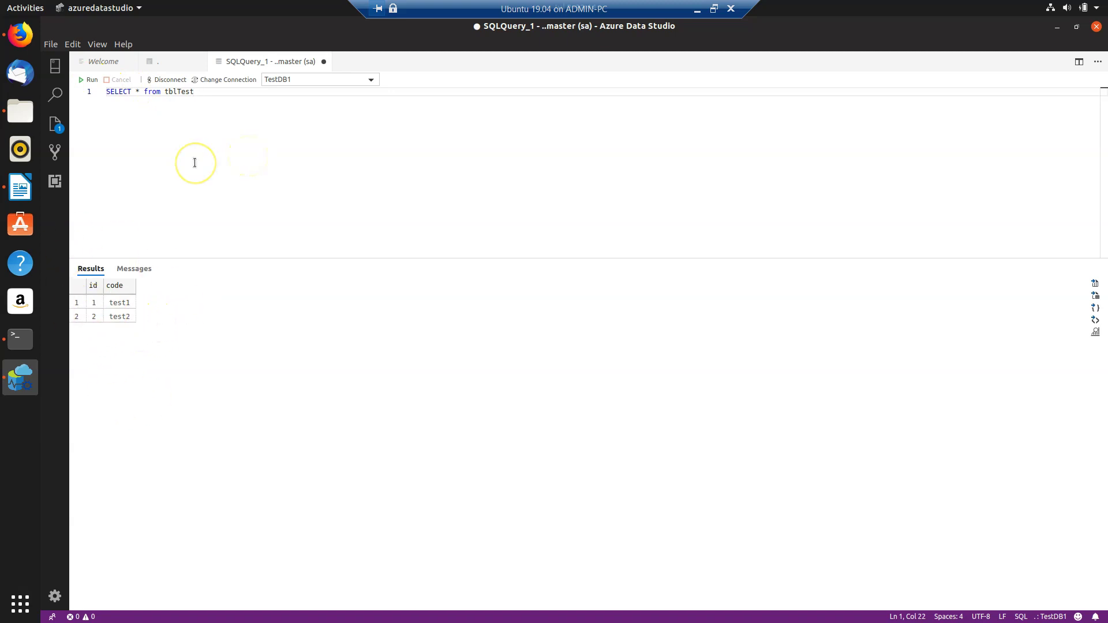
Step: Export the query results as the CSV file Results.csv in the Documents folder, and return to the SQLQuery_1 editor
click(750, 281)
click(548, 195)
click(1095, 285)
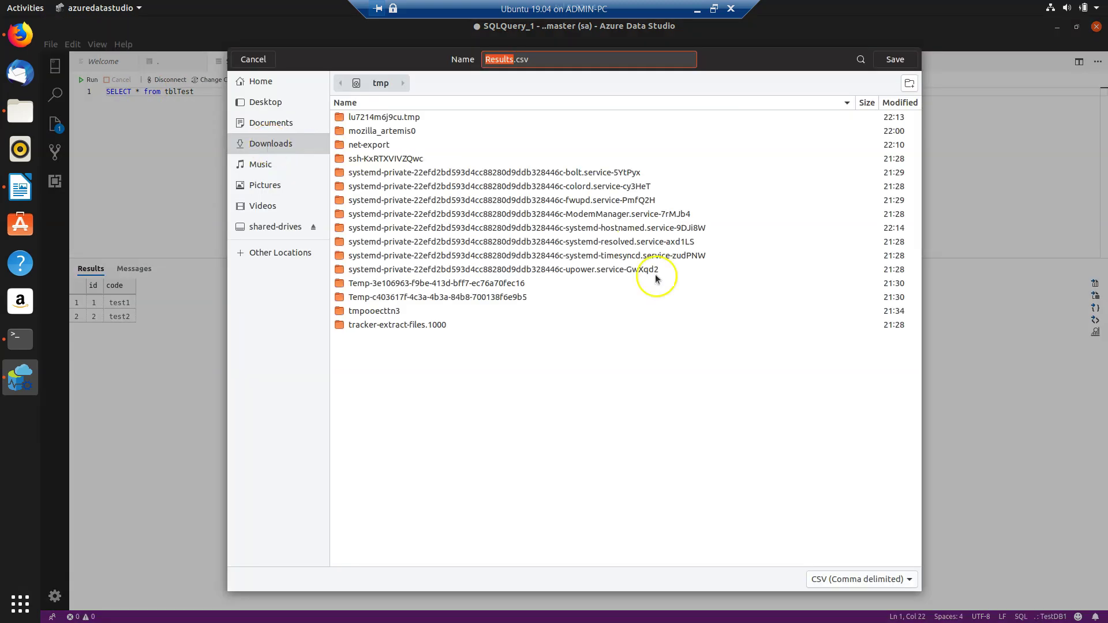
click(269, 123)
click(497, 63)
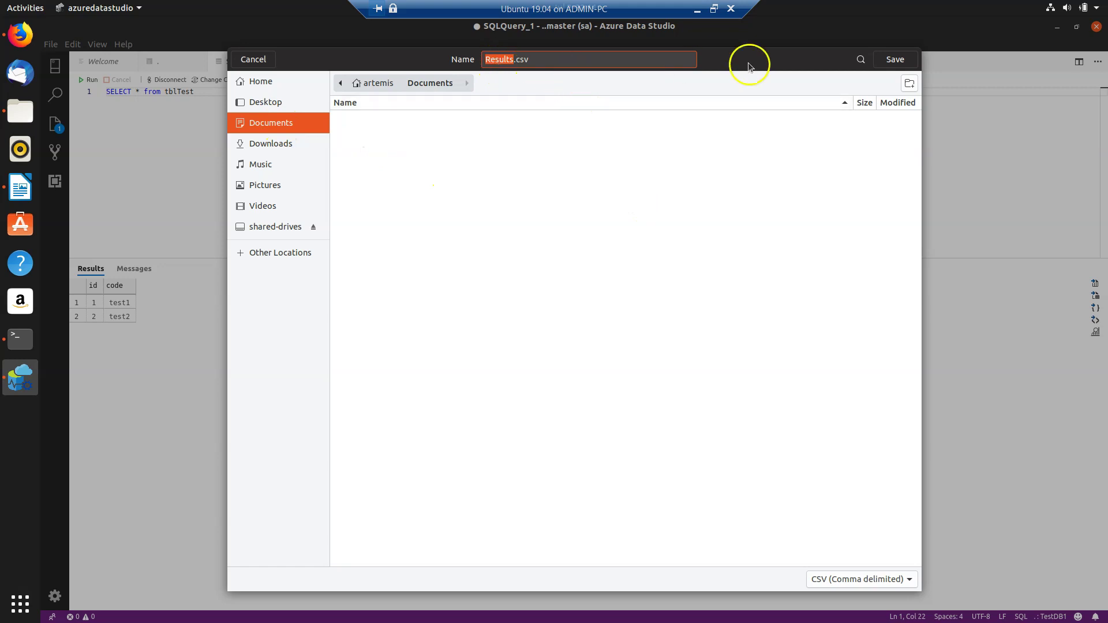
click(947, 67)
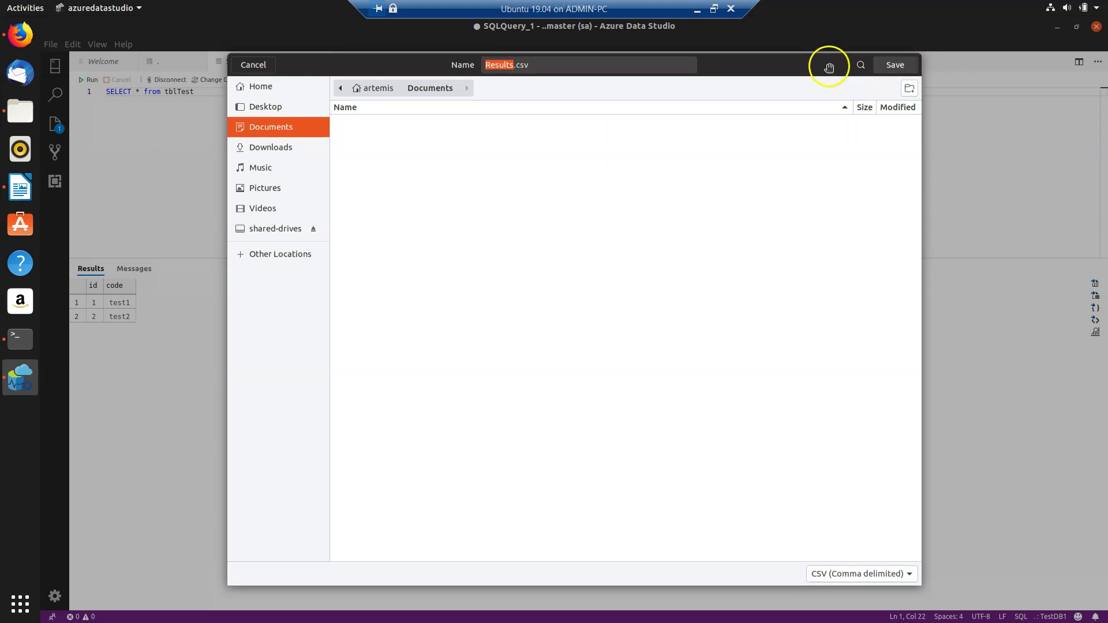
click(889, 65)
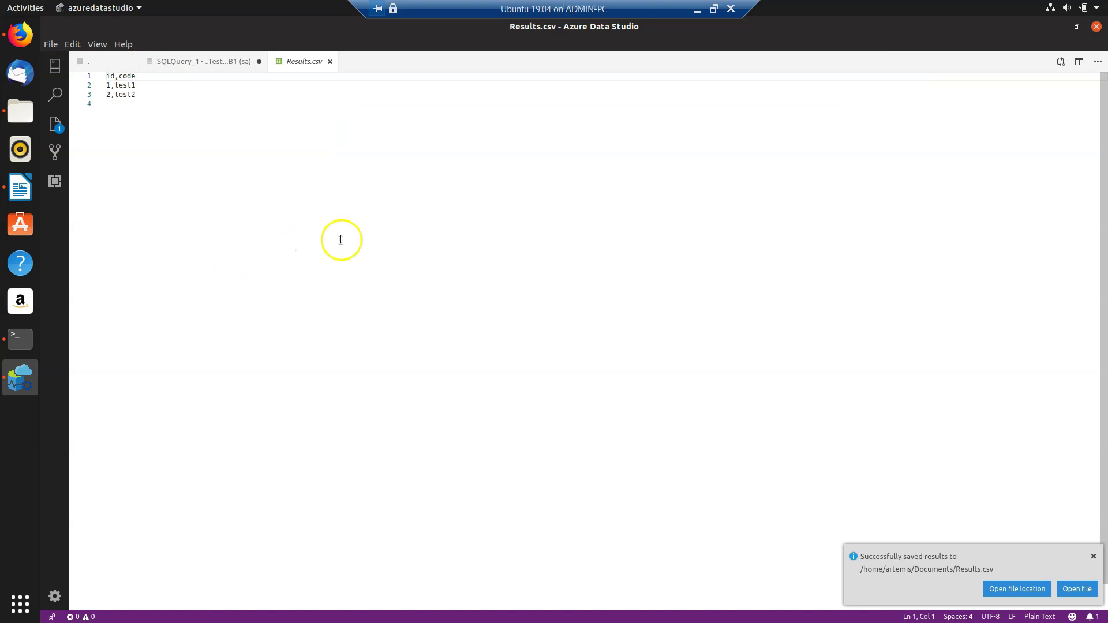
click(218, 61)
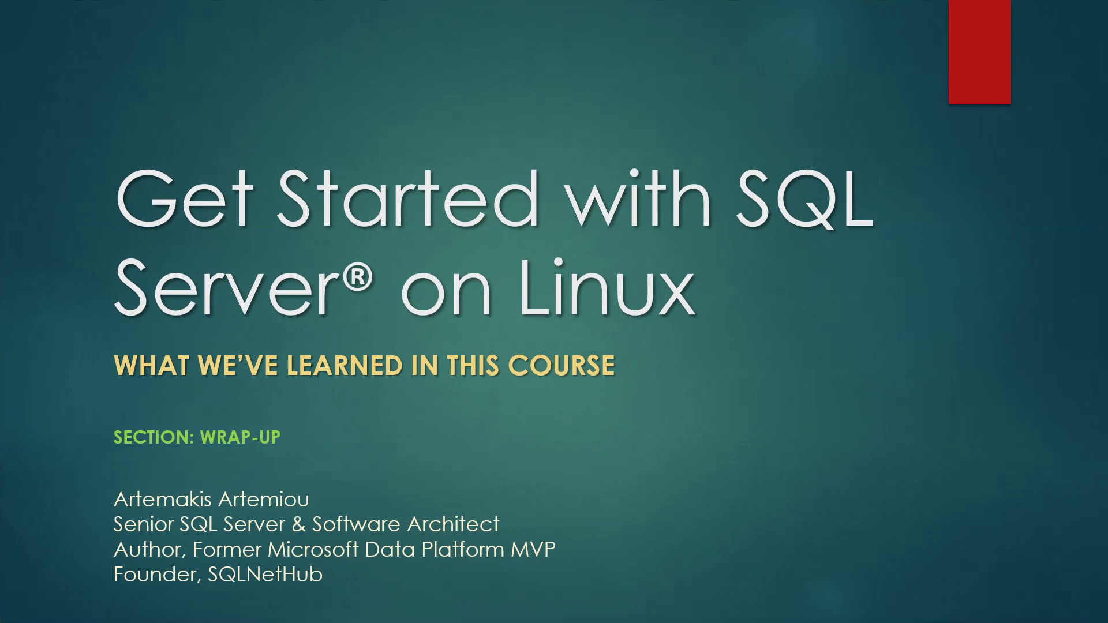
key(Right)
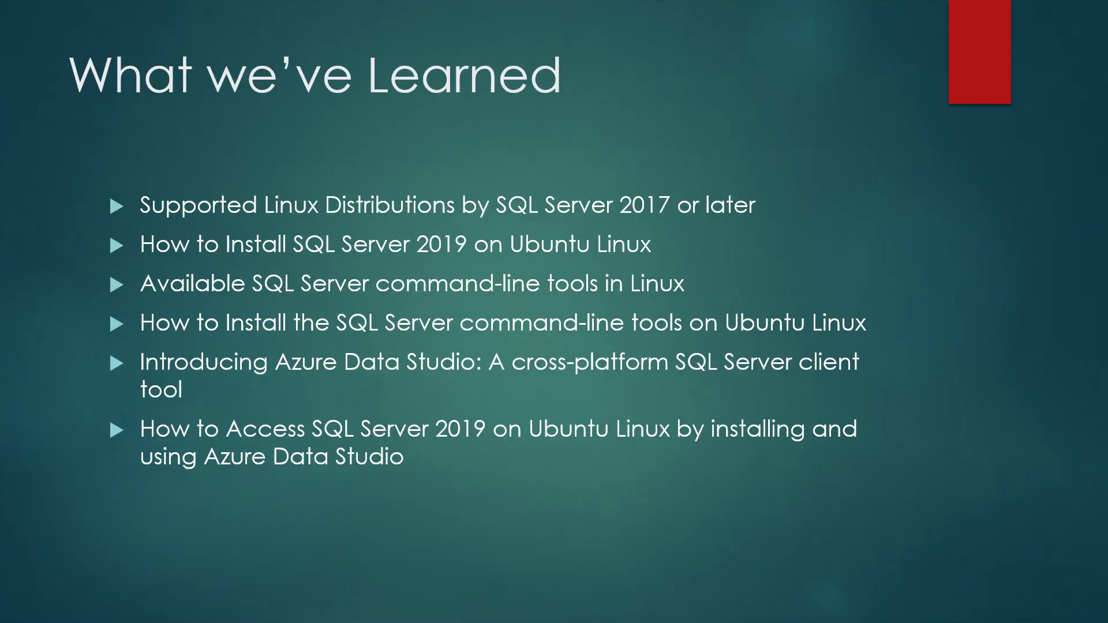